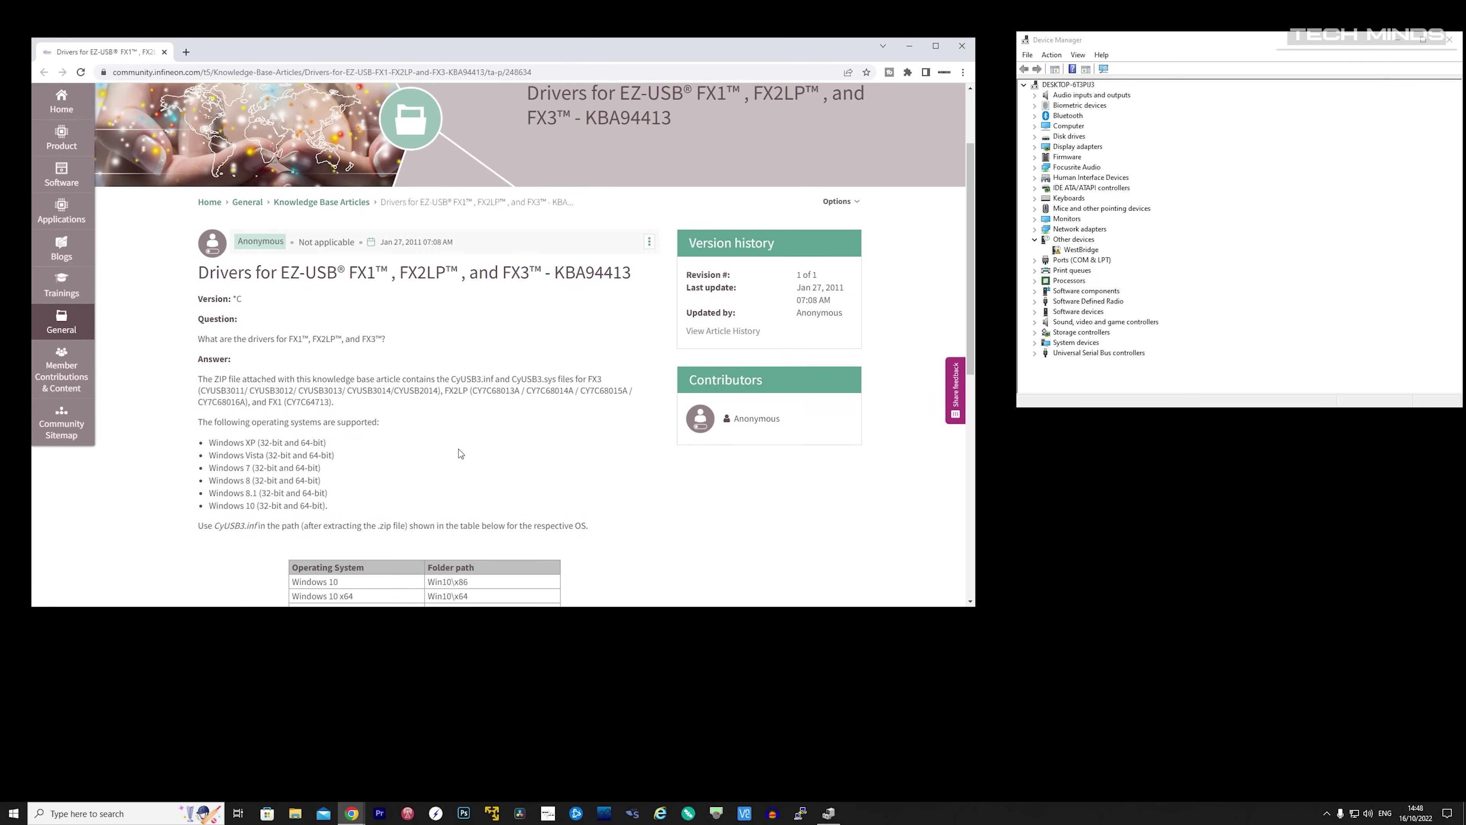
Download Drivers.zip from the Infineon knowledge base article and show the downloaded file in its folder
{"action": "scroll", "coordinate": [460, 453], "scroll_direction": "down", "scroll_amount": 7}
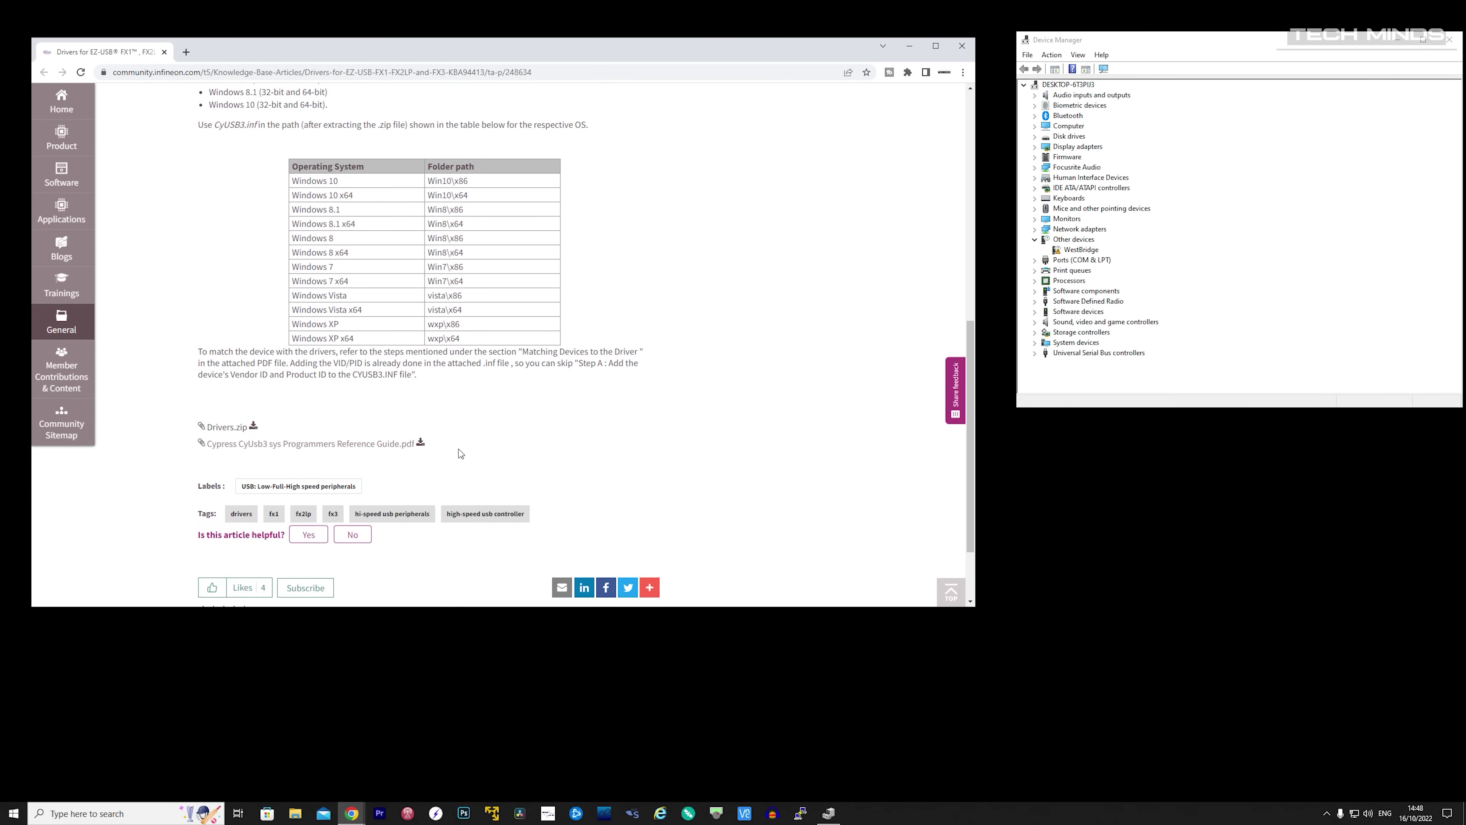
{"action": "left_click", "coordinate": [228, 427]}
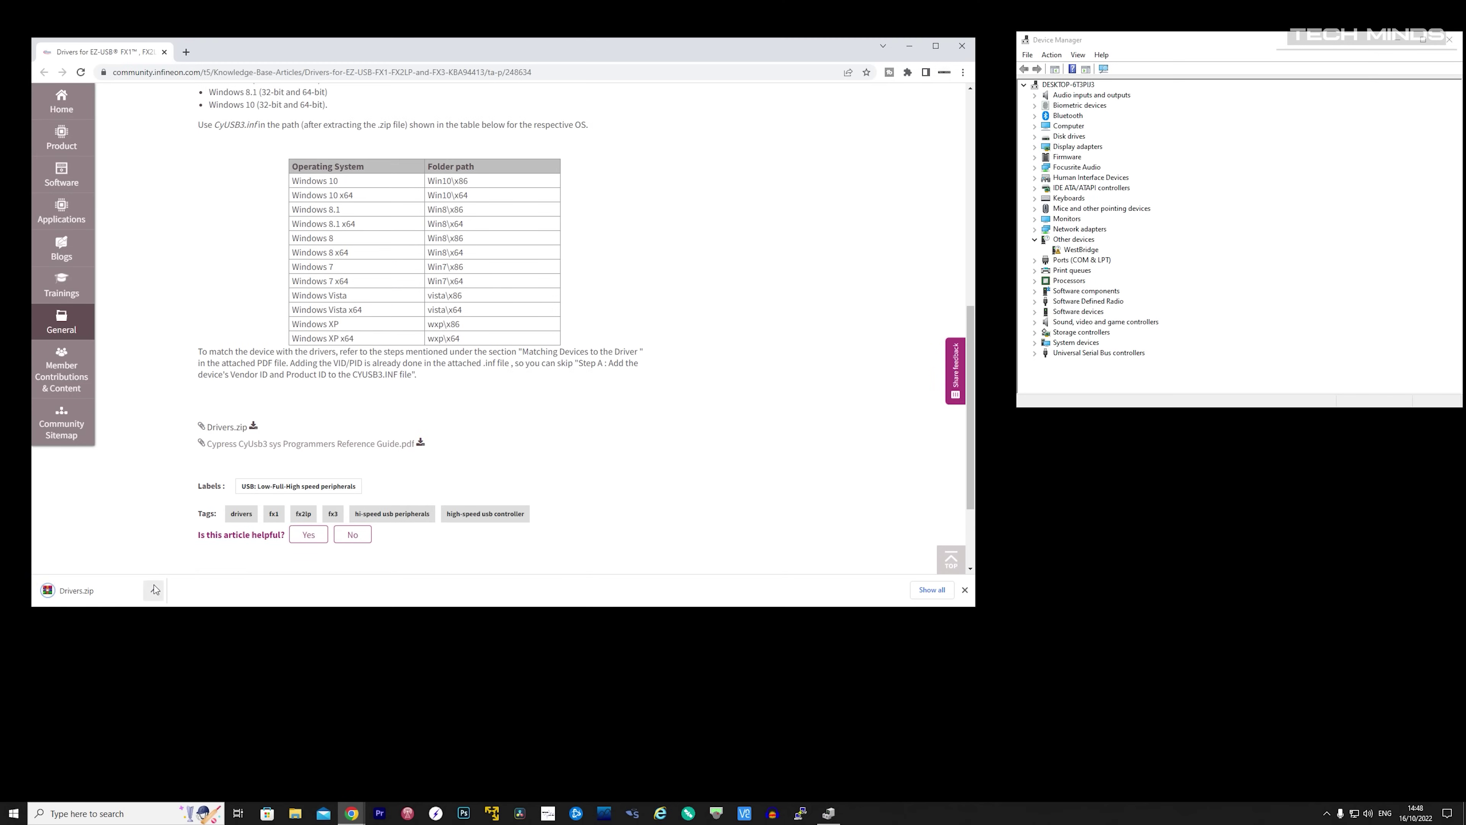
{"action": "left_click", "coordinate": [154, 589]}
{"action": "left_click", "coordinate": [215, 640]}
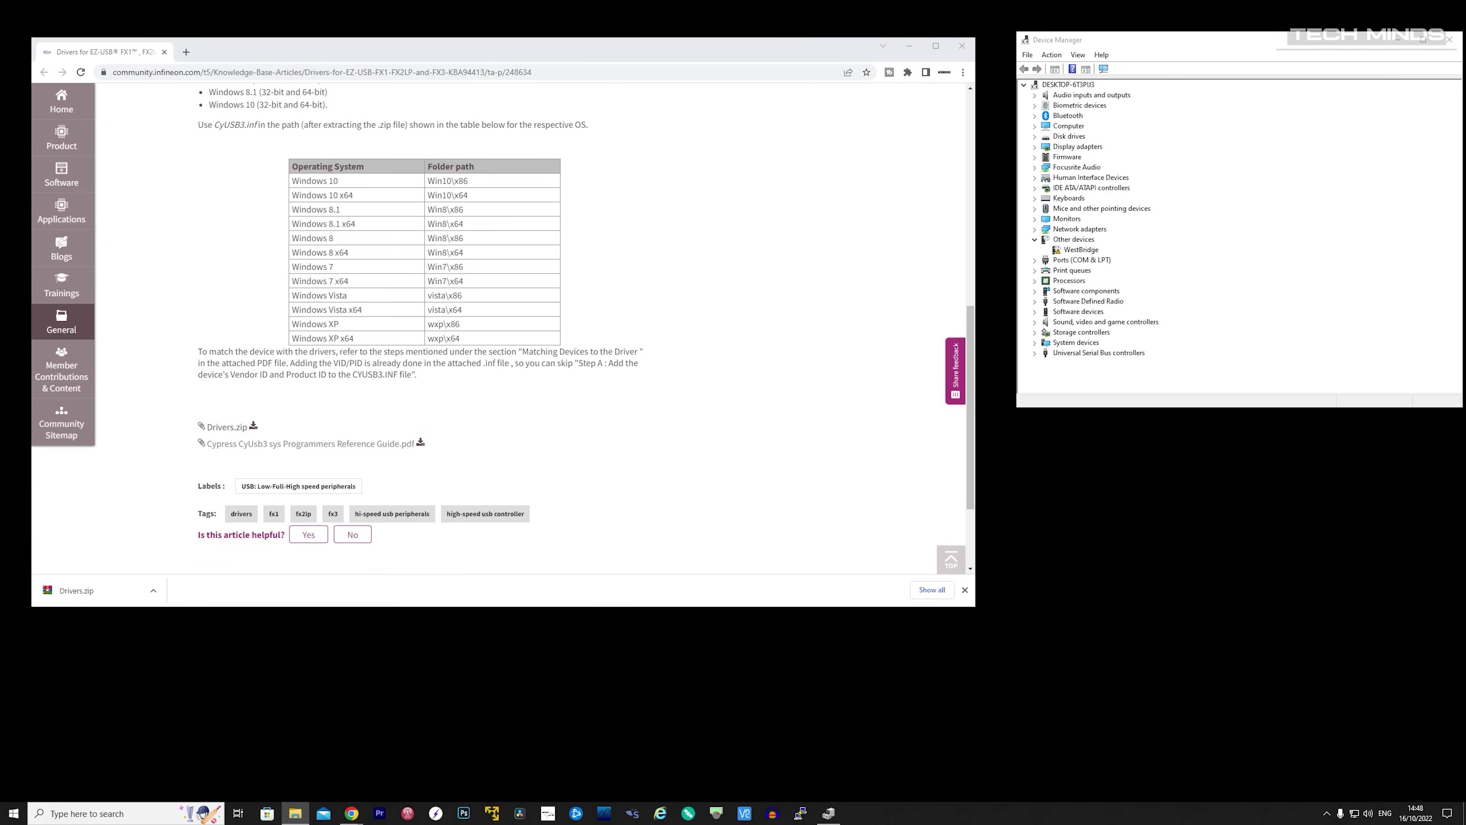
Open the Win10\x64 folder inside the extracted Drivers folder to locate the cyusb3 driver files
{"action": "double_click", "coordinate": [330, 214]}
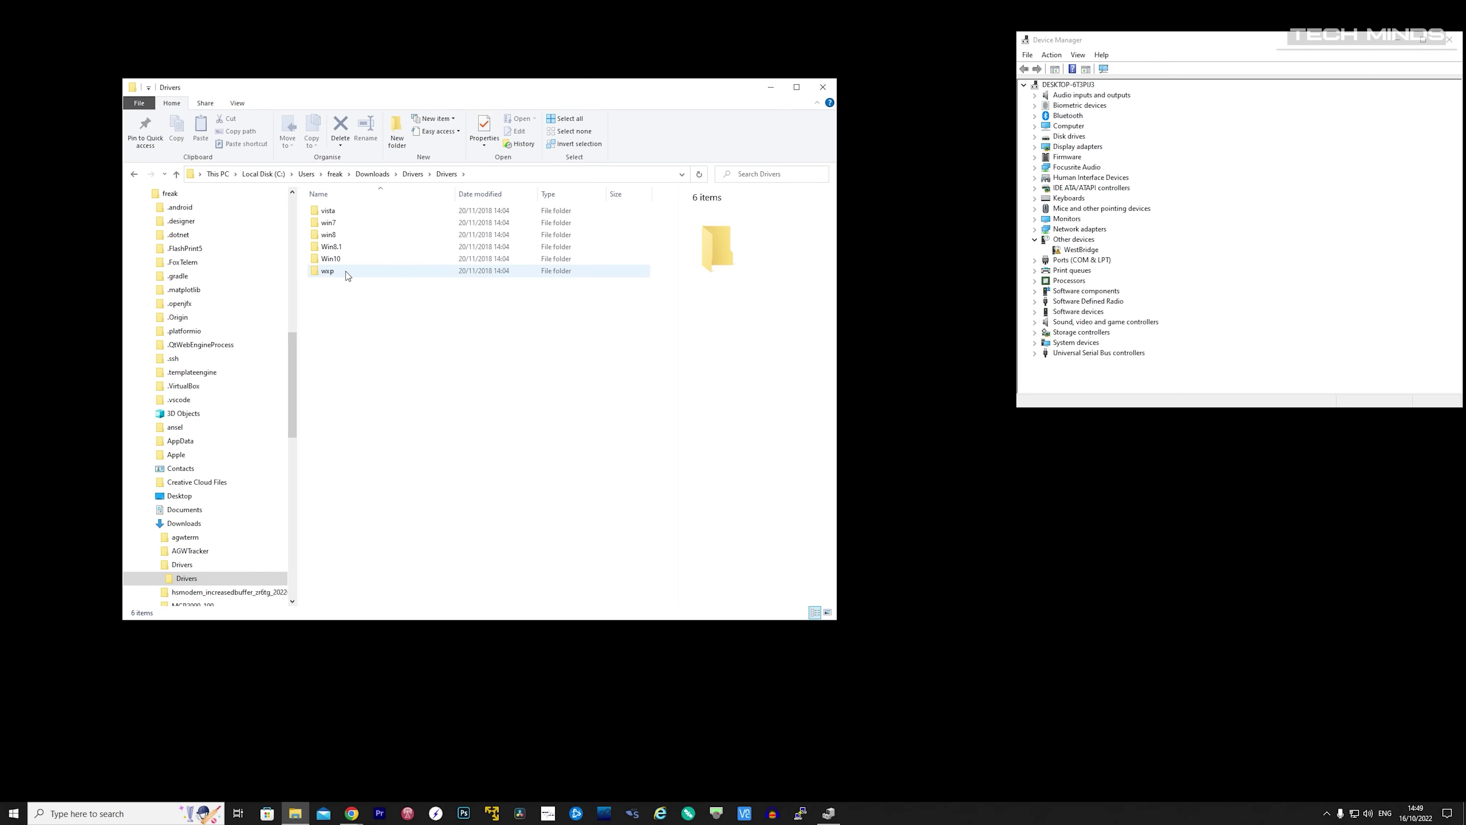
{"action": "double_click", "coordinate": [344, 261]}
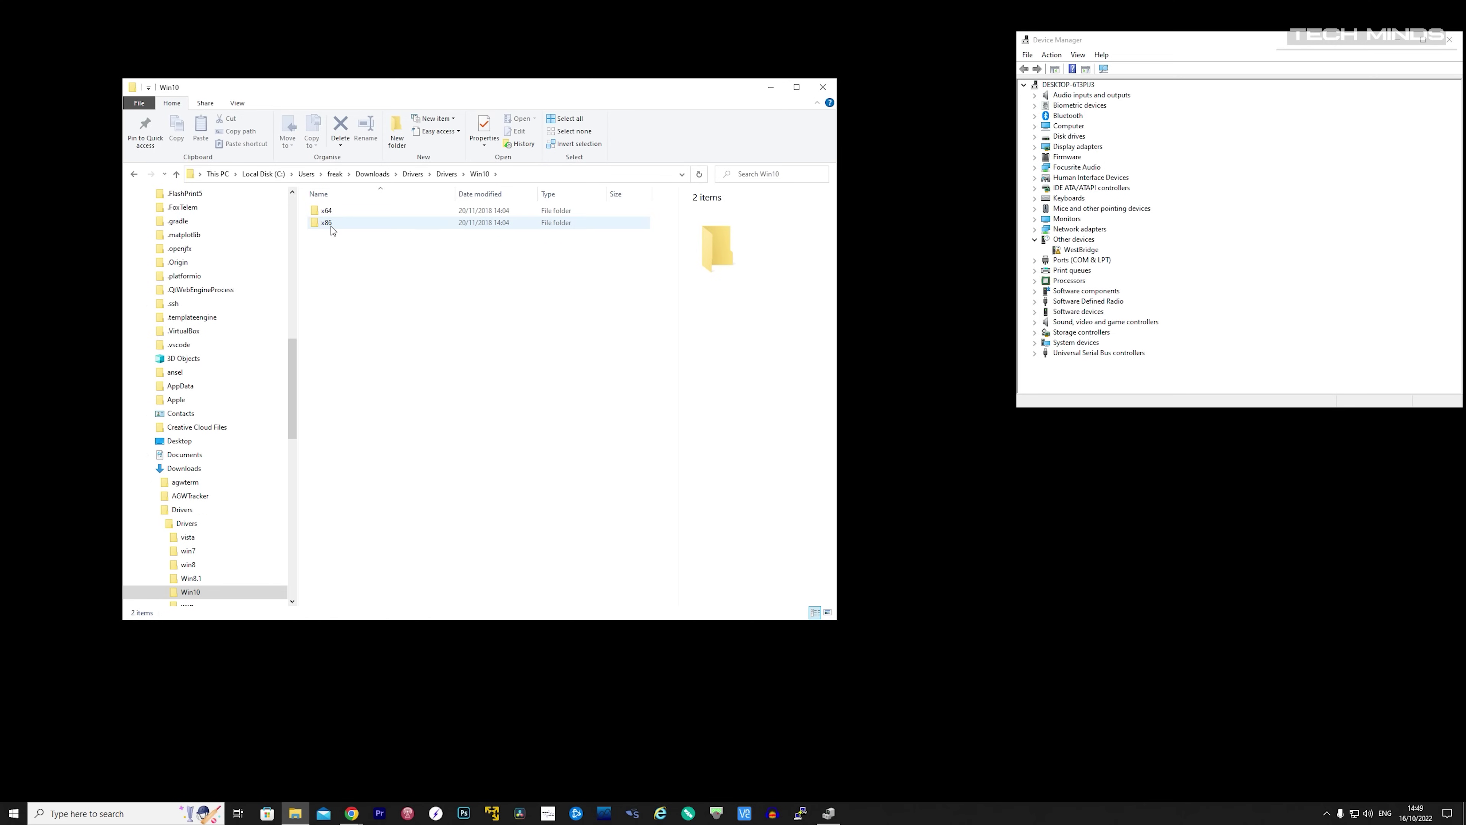
{"action": "double_click", "coordinate": [333, 211]}
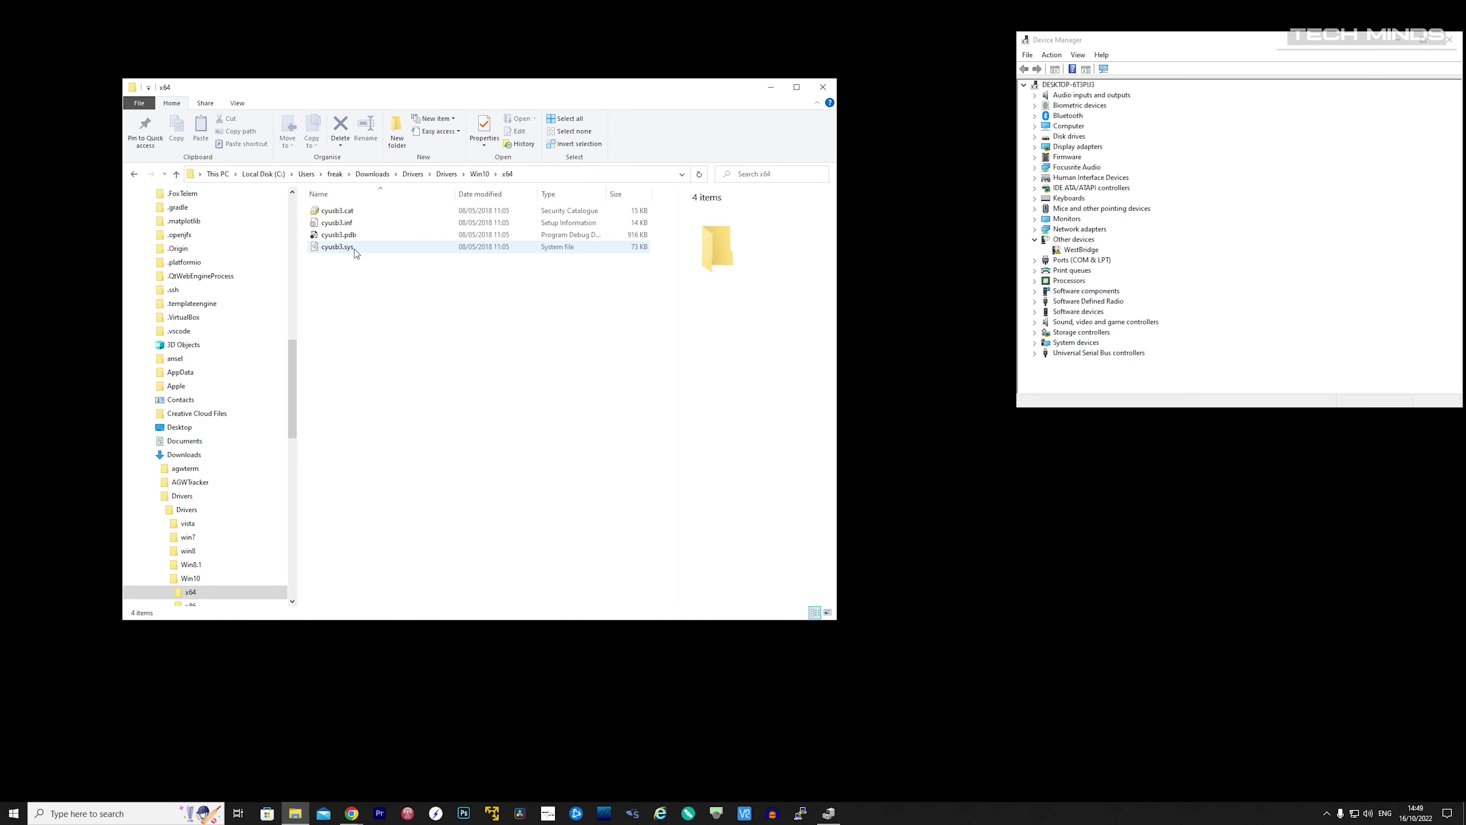
Start a manual driver update for the WestBridge device and set the search location to the downloaded Drivers\Drivers\Win10\x64 folder
{"action": "right_click", "coordinate": [1068, 249]}
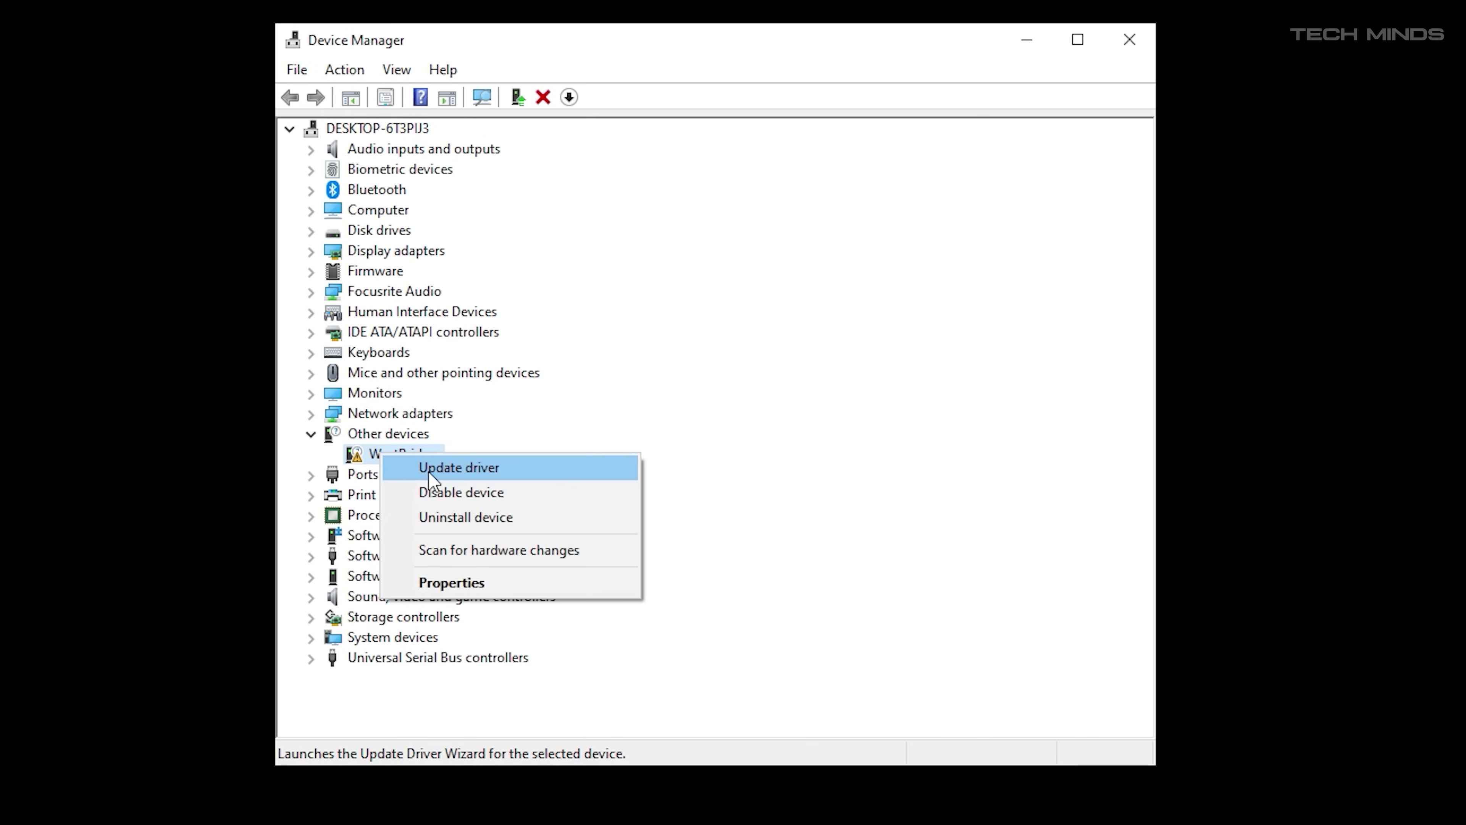
{"action": "left_click", "coordinate": [430, 475]}
{"action": "left_click", "coordinate": [541, 477]}
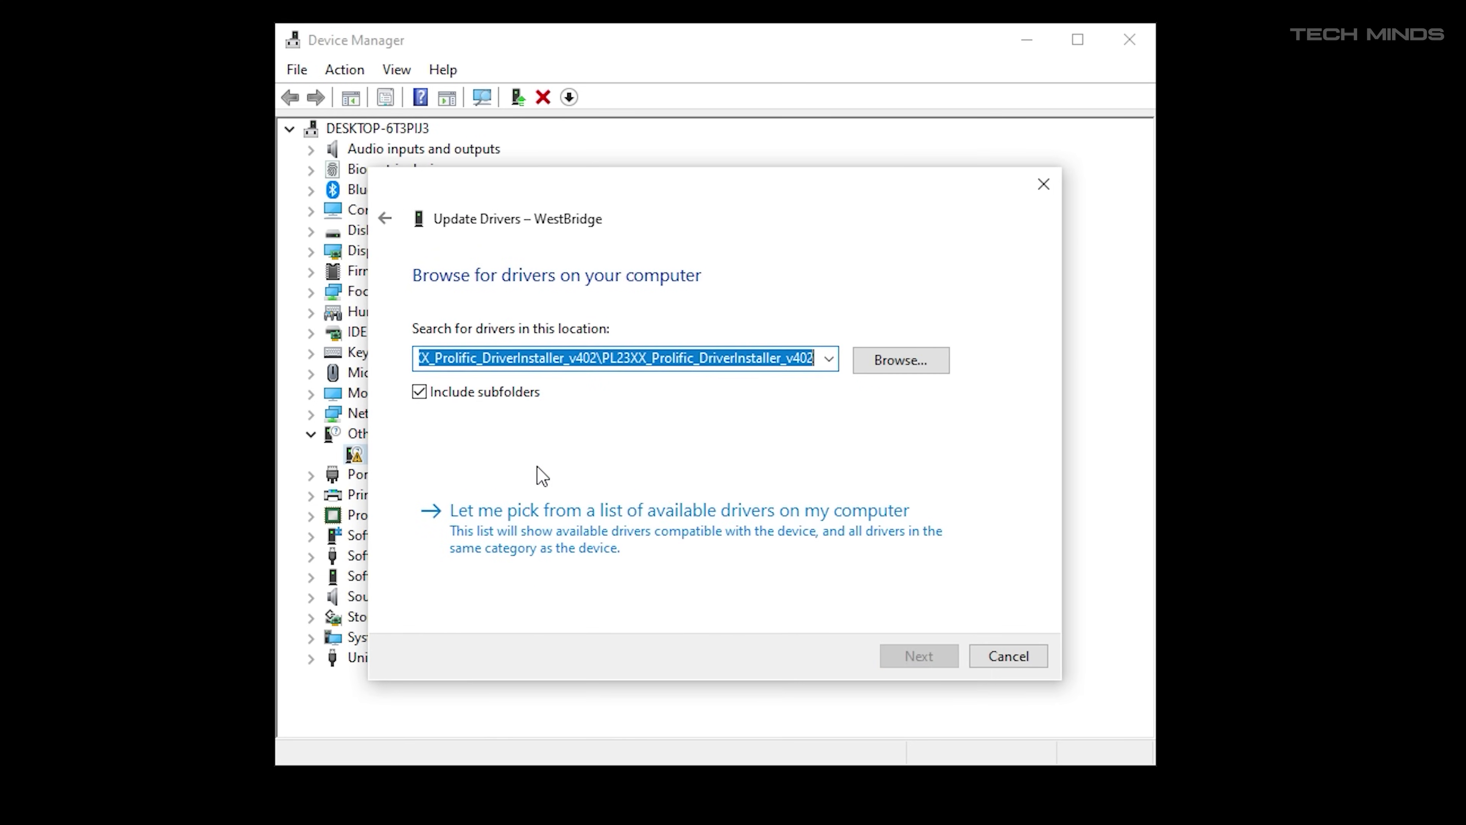
{"action": "left_click", "coordinate": [899, 361]}
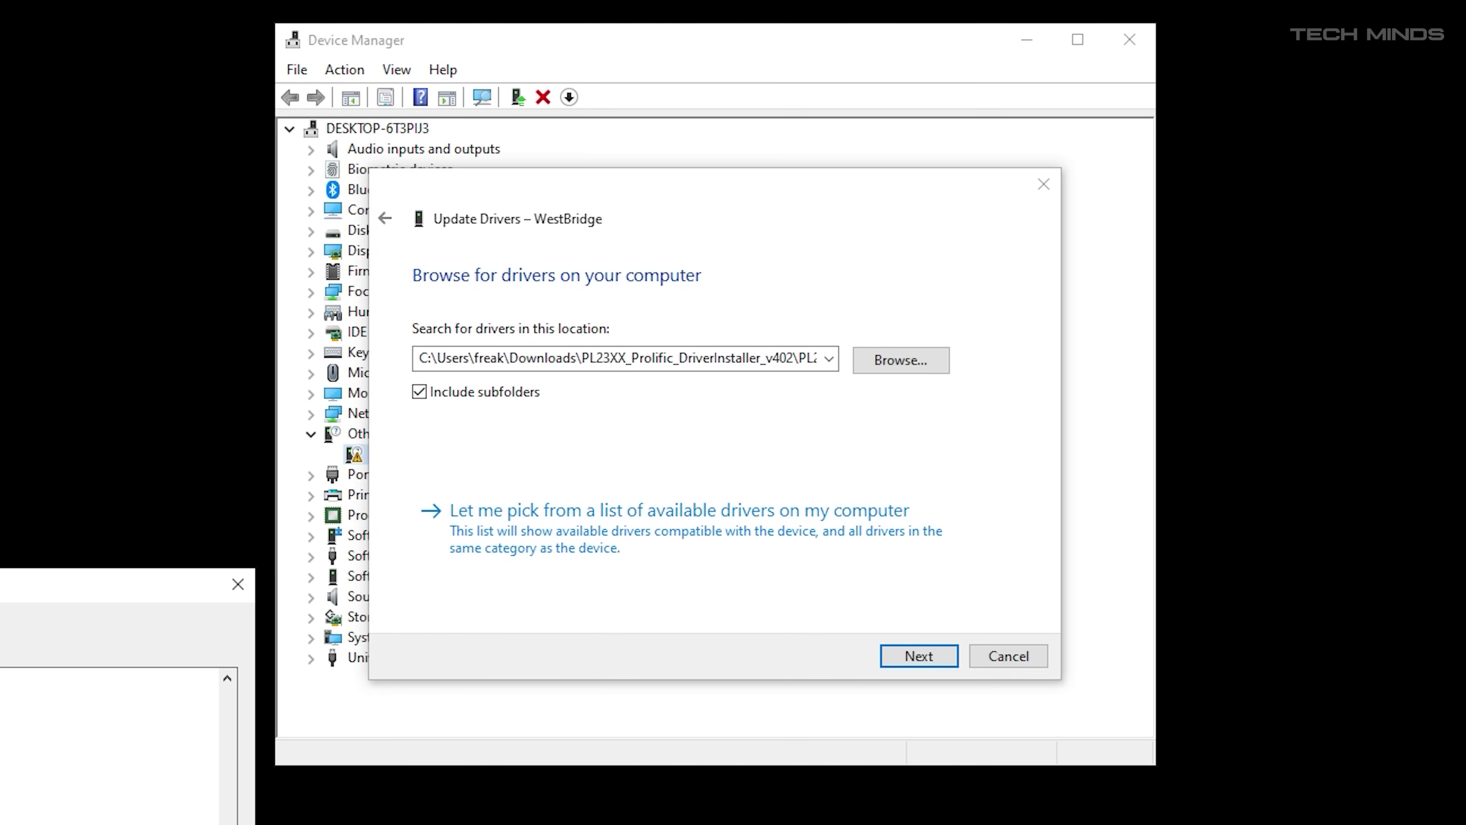
{"action": "key", "text": "Return"}
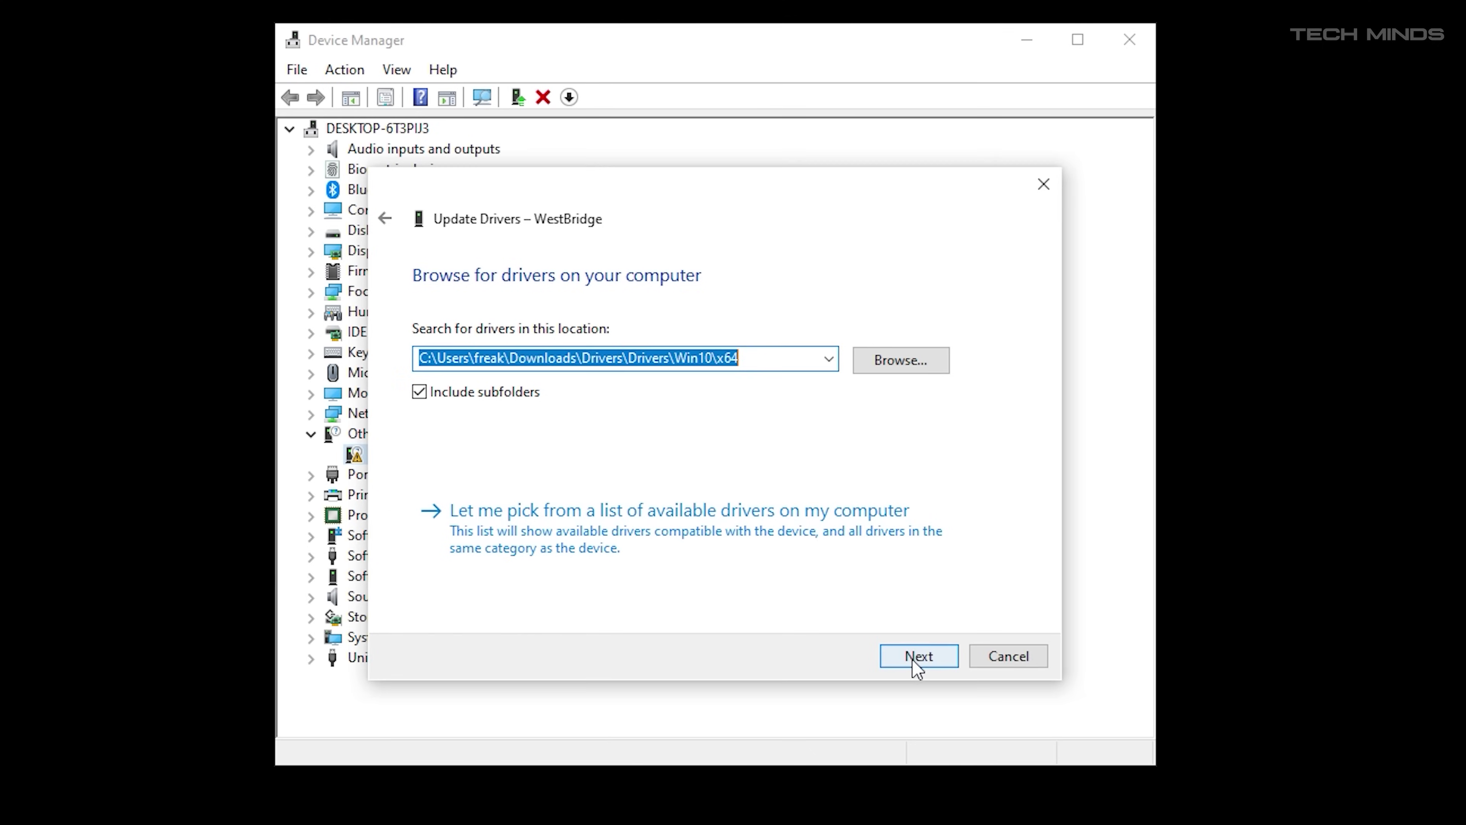
Install the WestBridge driver from the chosen folder and close the update wizard
{"action": "left_click", "coordinate": [917, 657]}
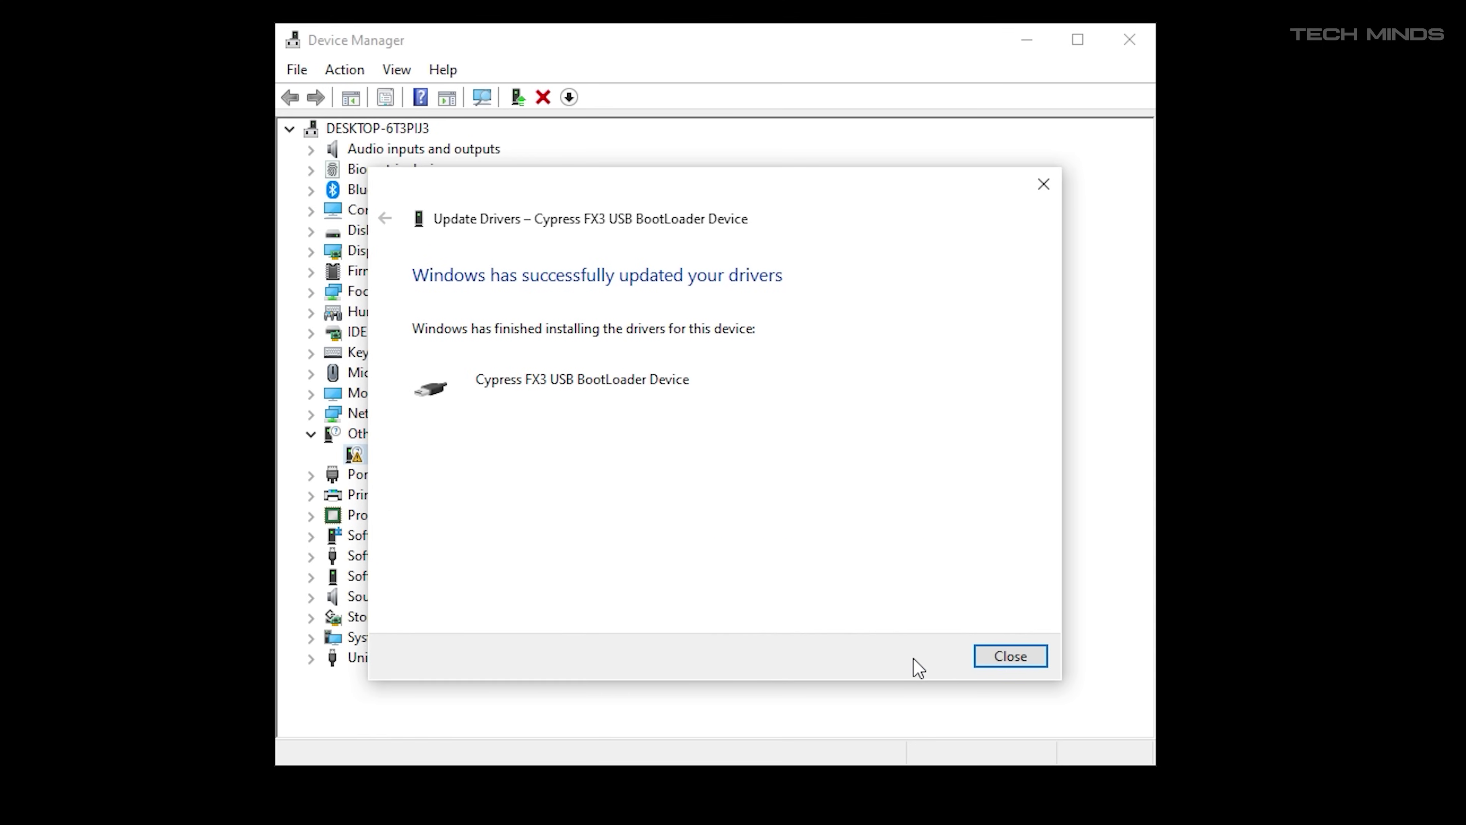
{"action": "left_click_drag", "start_coordinate": [640, 190], "coordinate": [0, 281]}
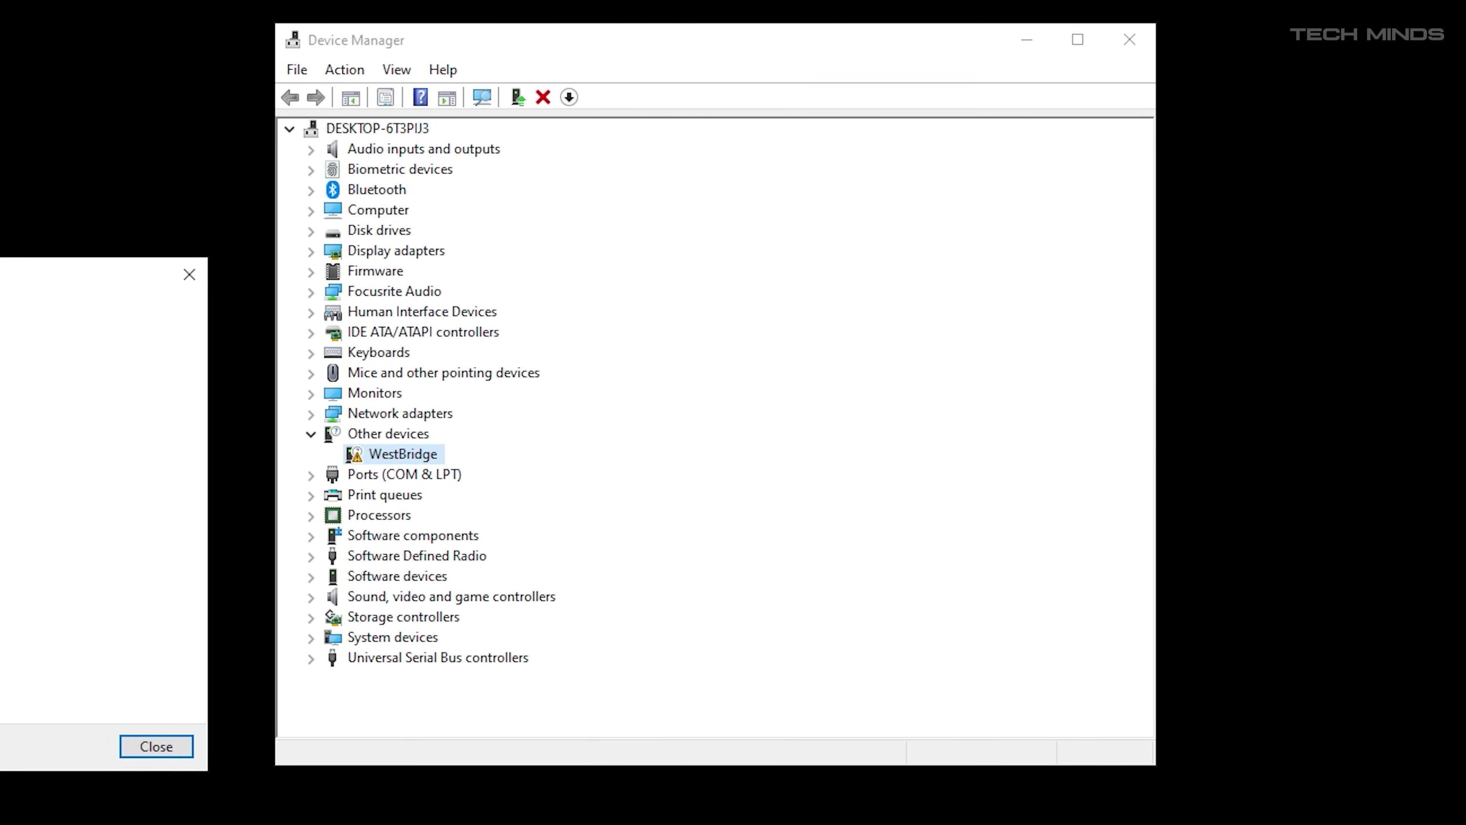
{"action": "left_click", "coordinate": [155, 749]}
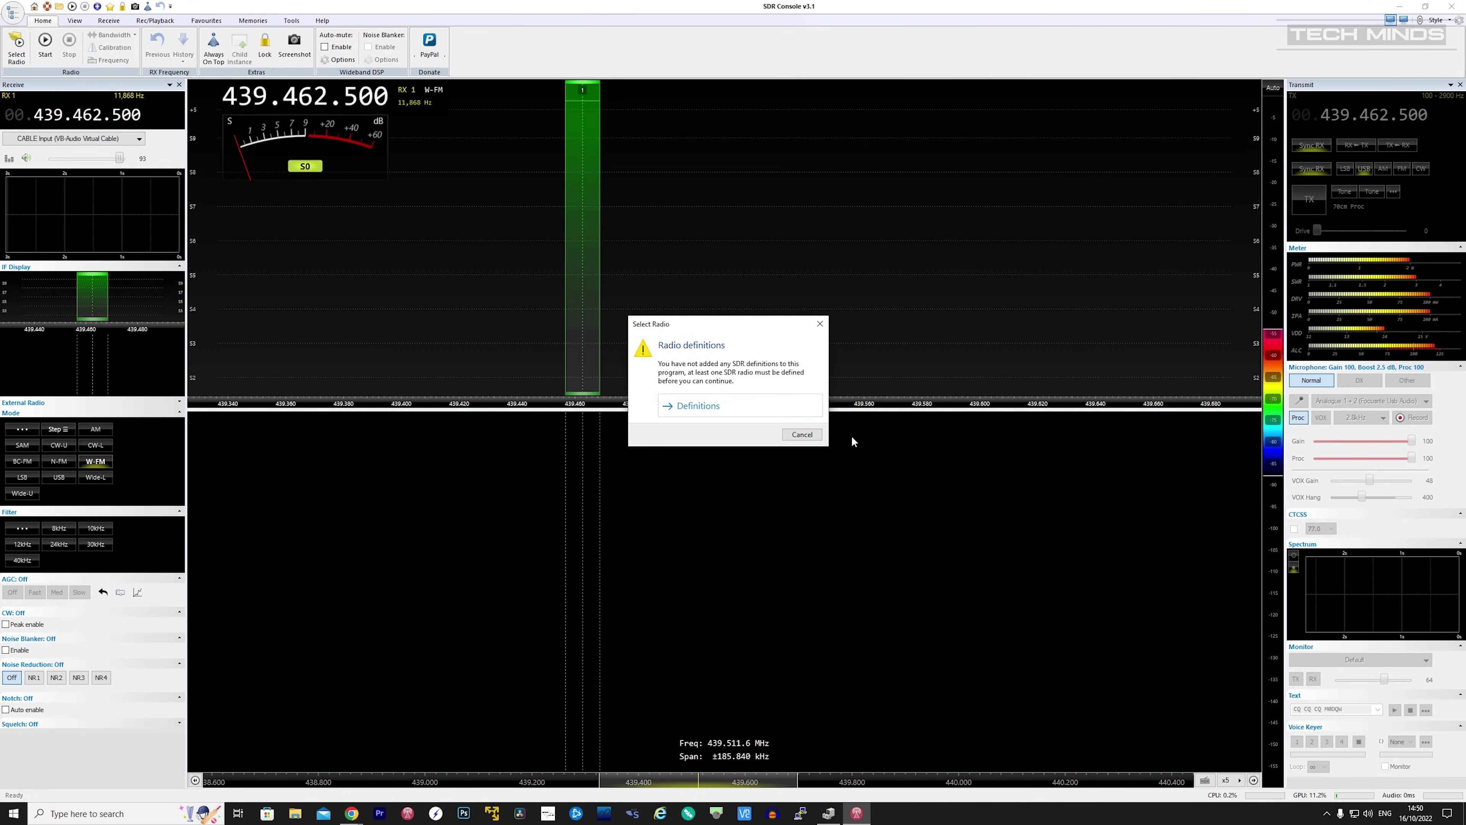
In SDR Console, search for the connected RX-888 receiver, add it to the radio definitions and save the list
{"action": "left_click", "coordinate": [728, 407]}
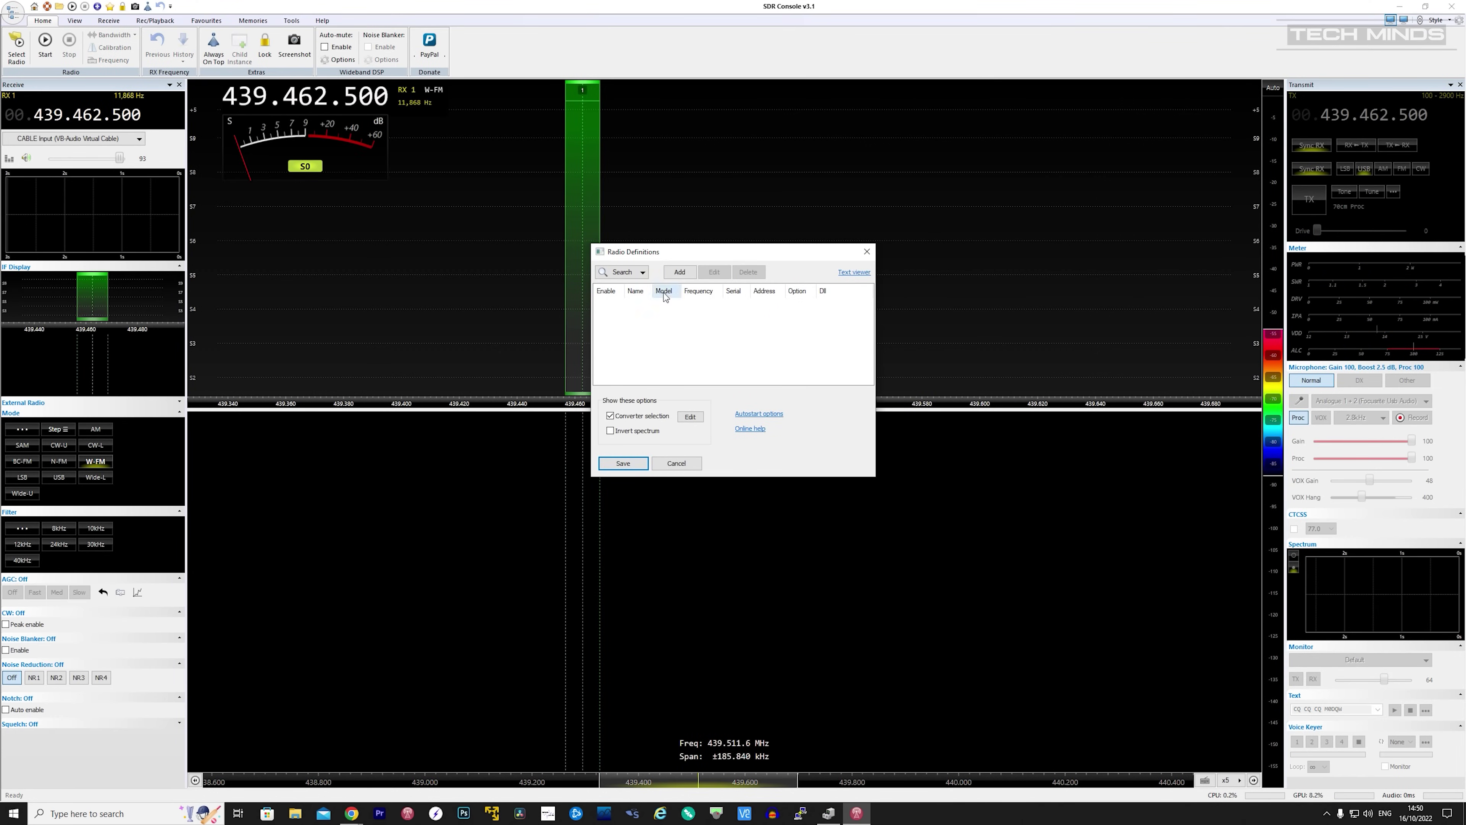
{"action": "left_click", "coordinate": [621, 272]}
{"action": "left_click", "coordinate": [631, 502]}
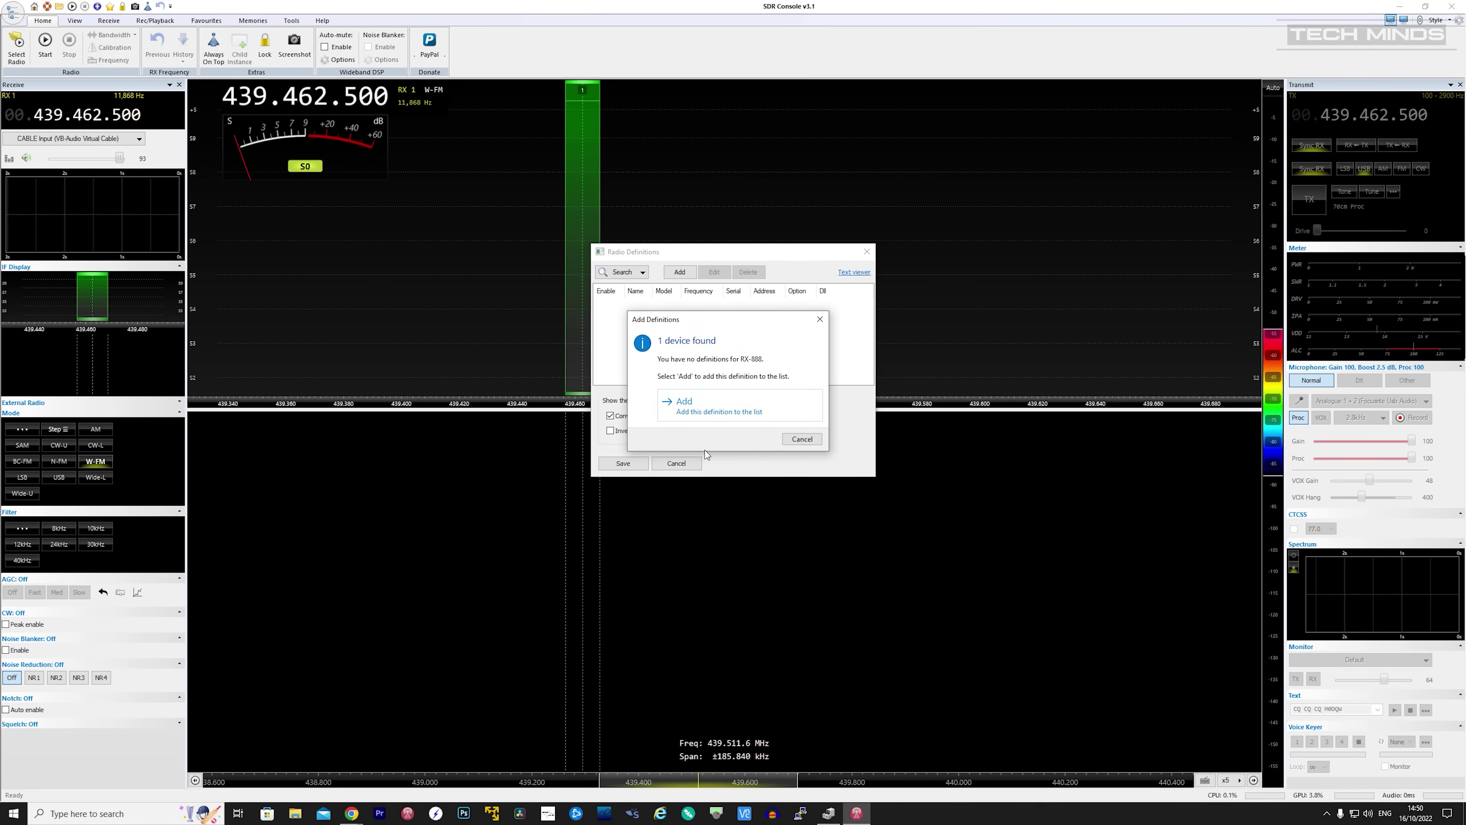
{"action": "left_click", "coordinate": [711, 406]}
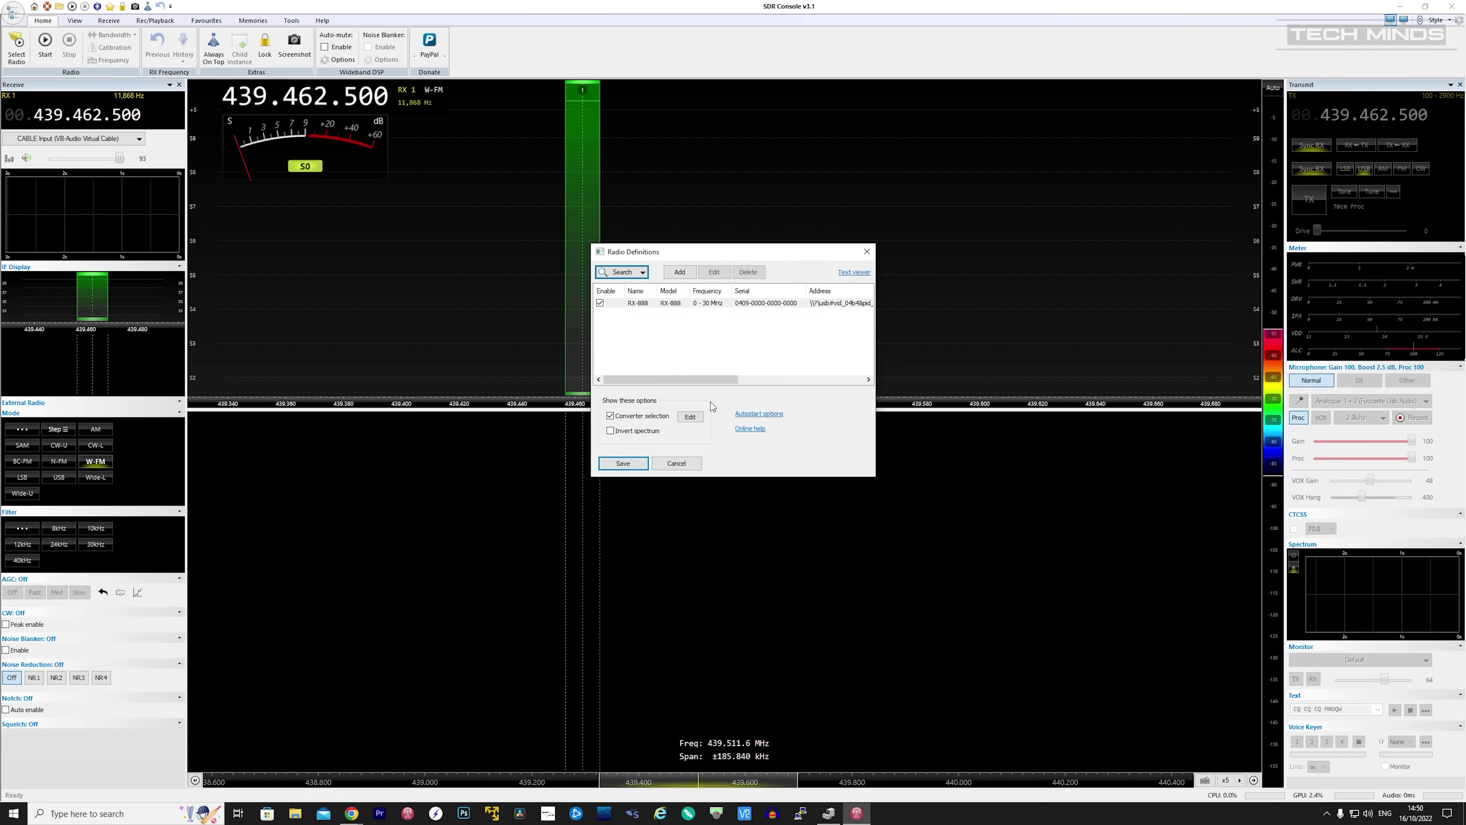
{"action": "left_click", "coordinate": [714, 305]}
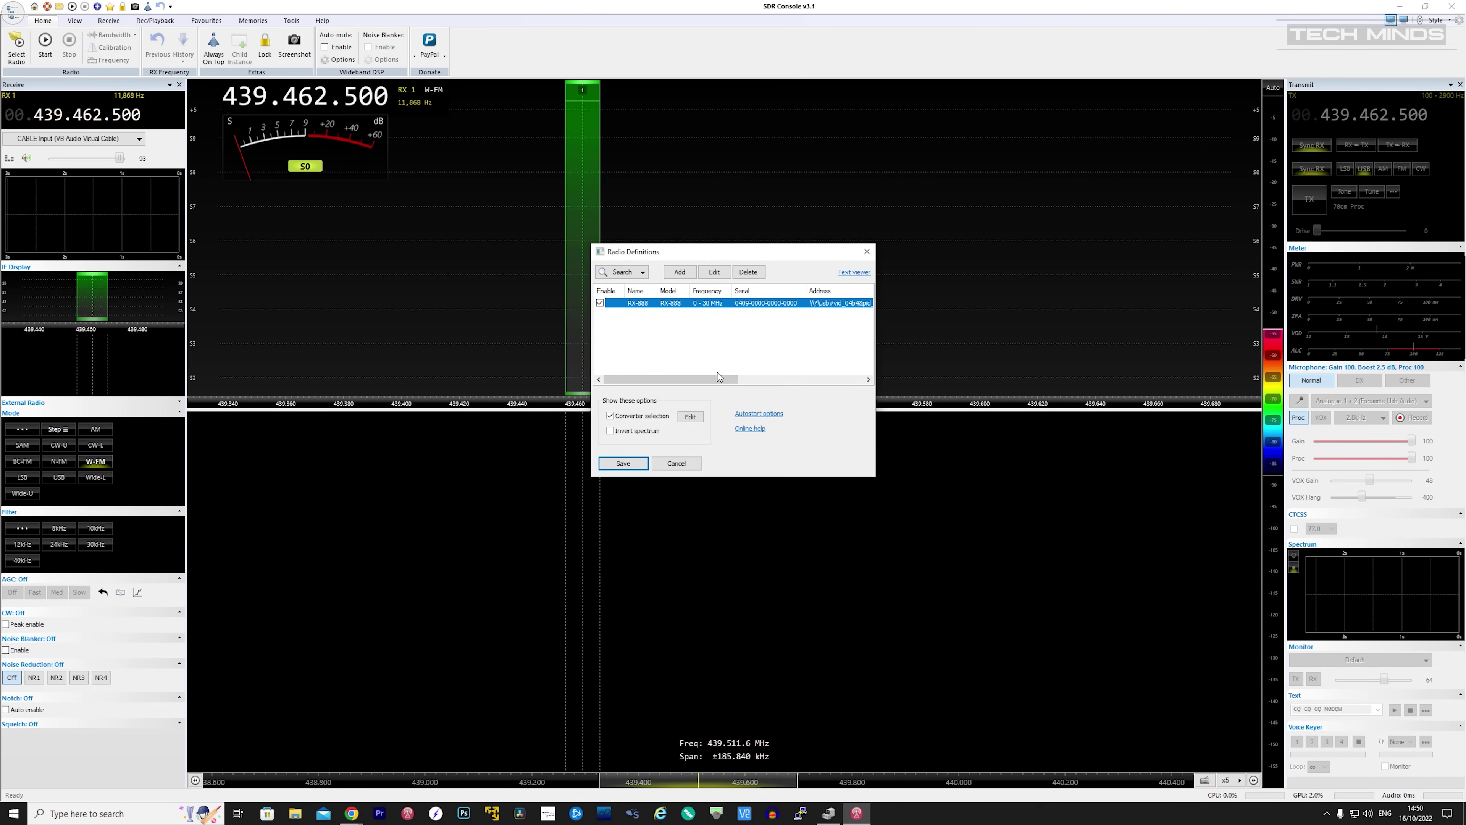
{"action": "left_click_drag", "start_coordinate": [720, 382], "coordinate": [685, 381]}
{"action": "left_click", "coordinate": [633, 466]}
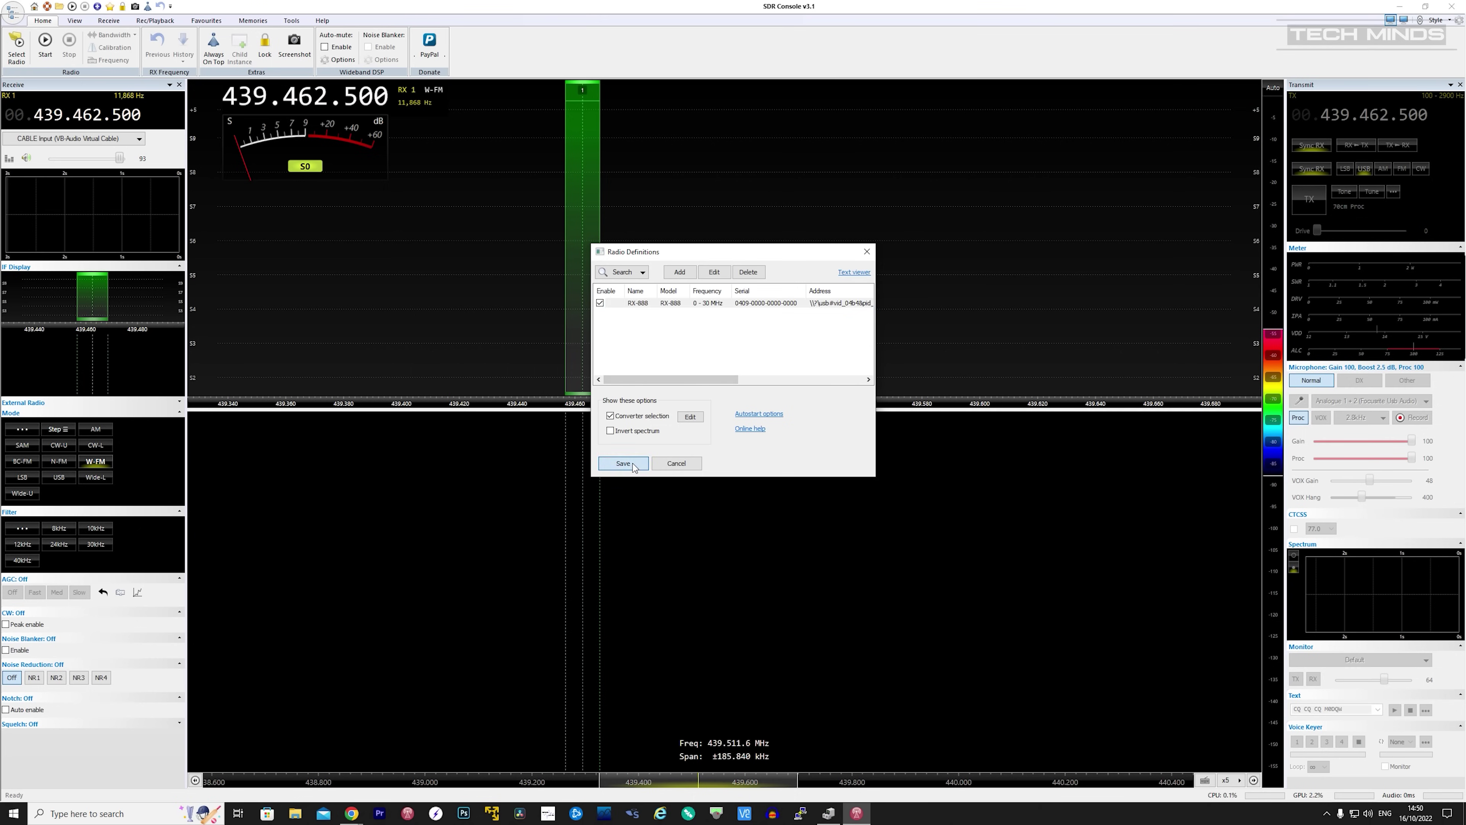
Start the RX-888 radio with an 8 MHz bandwidth, and close the SDR Console window
{"action": "left_click", "coordinate": [506, 355]}
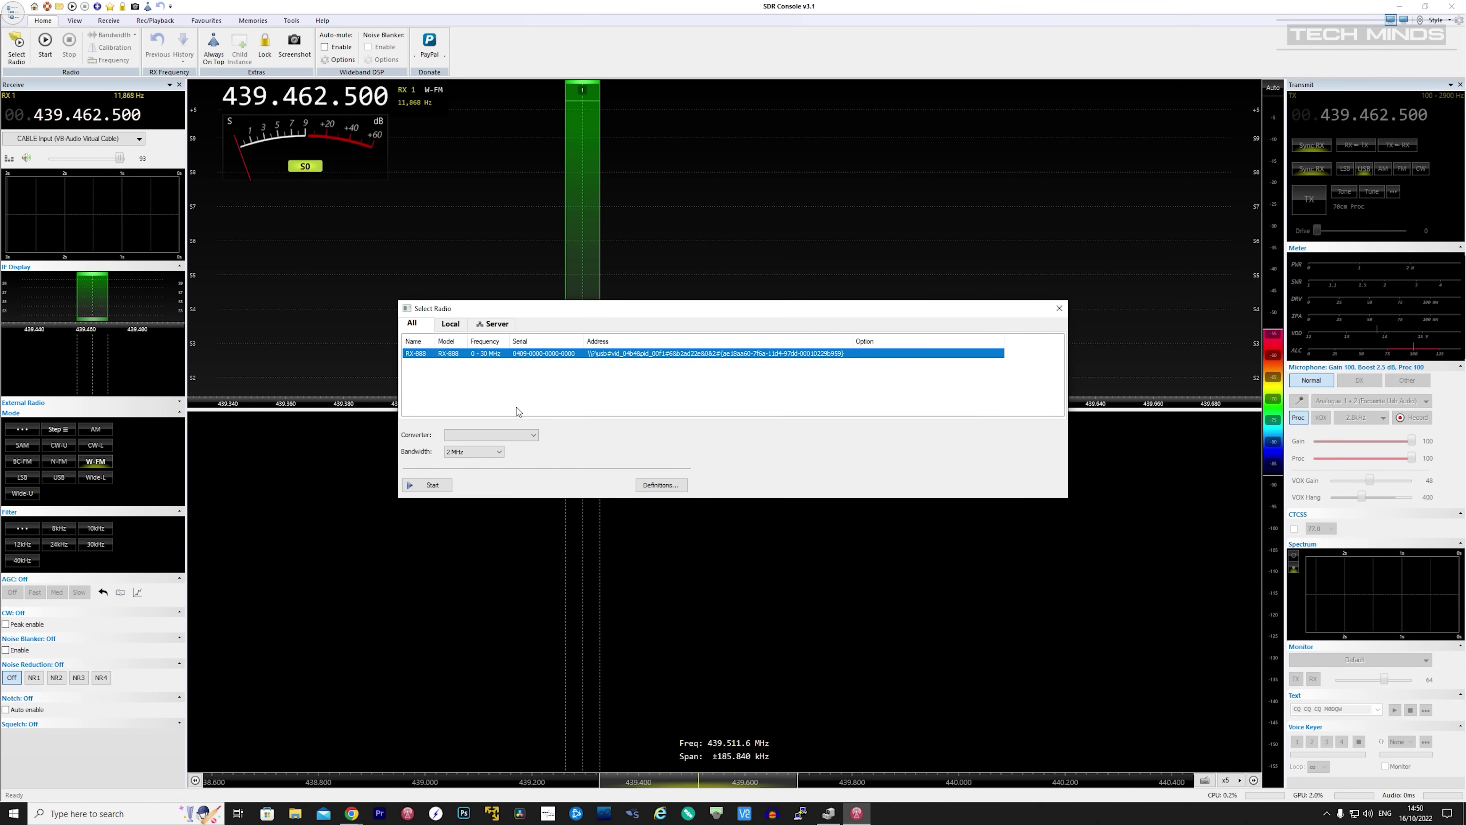
{"action": "left_click", "coordinate": [495, 456]}
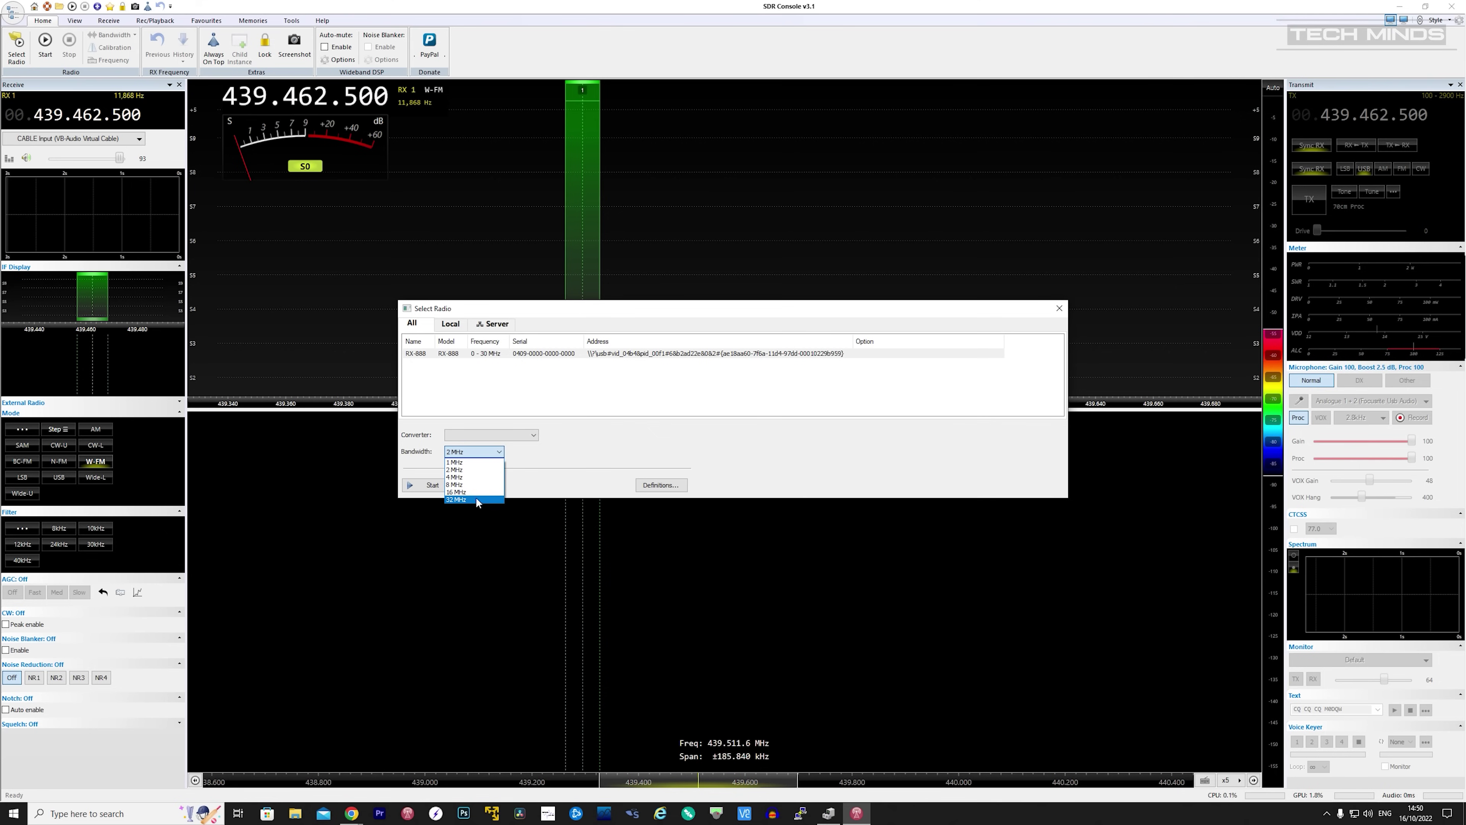
{"action": "left_click", "coordinate": [474, 484]}
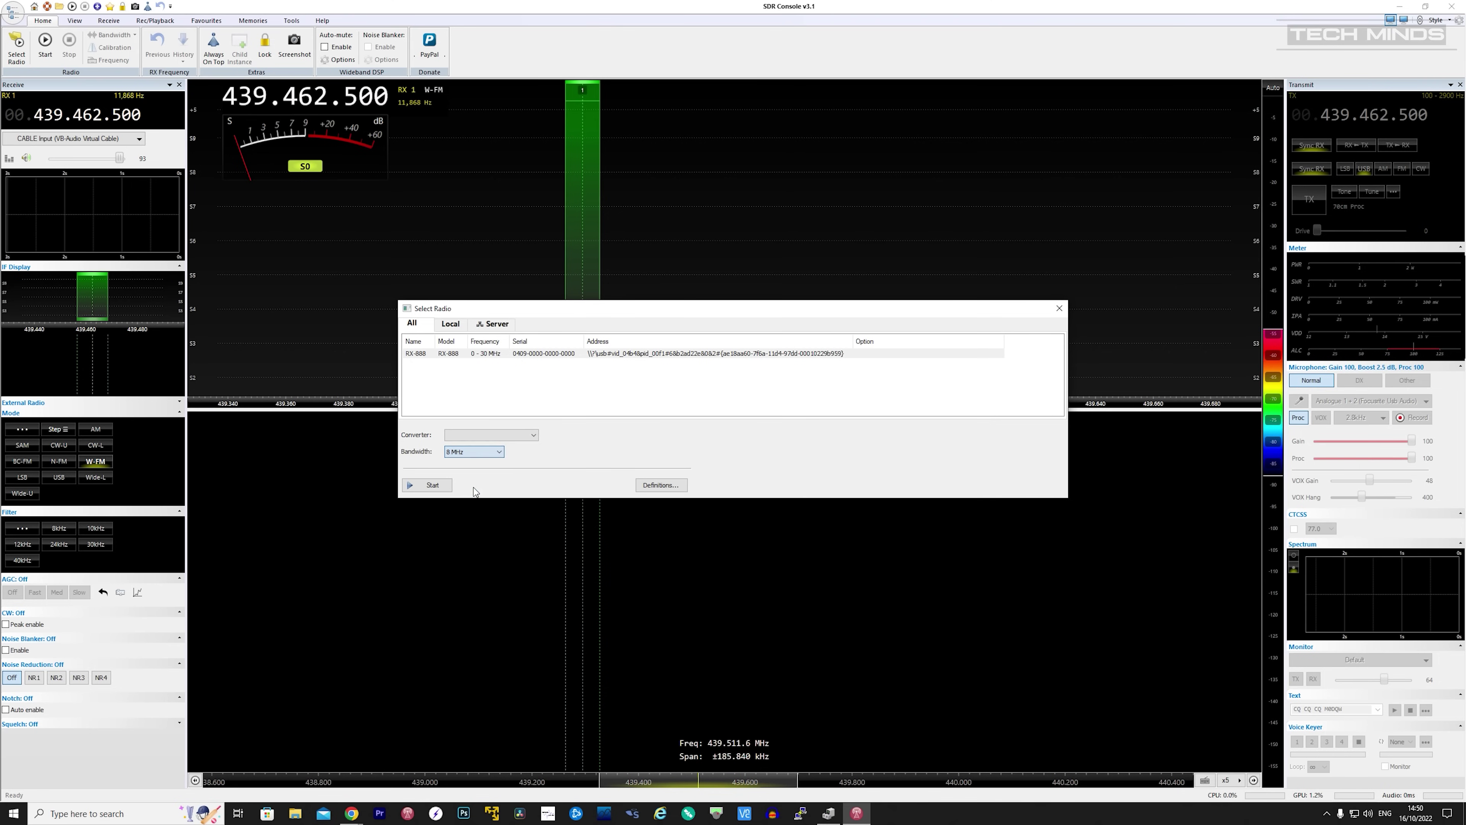
{"action": "left_click", "coordinate": [430, 485]}
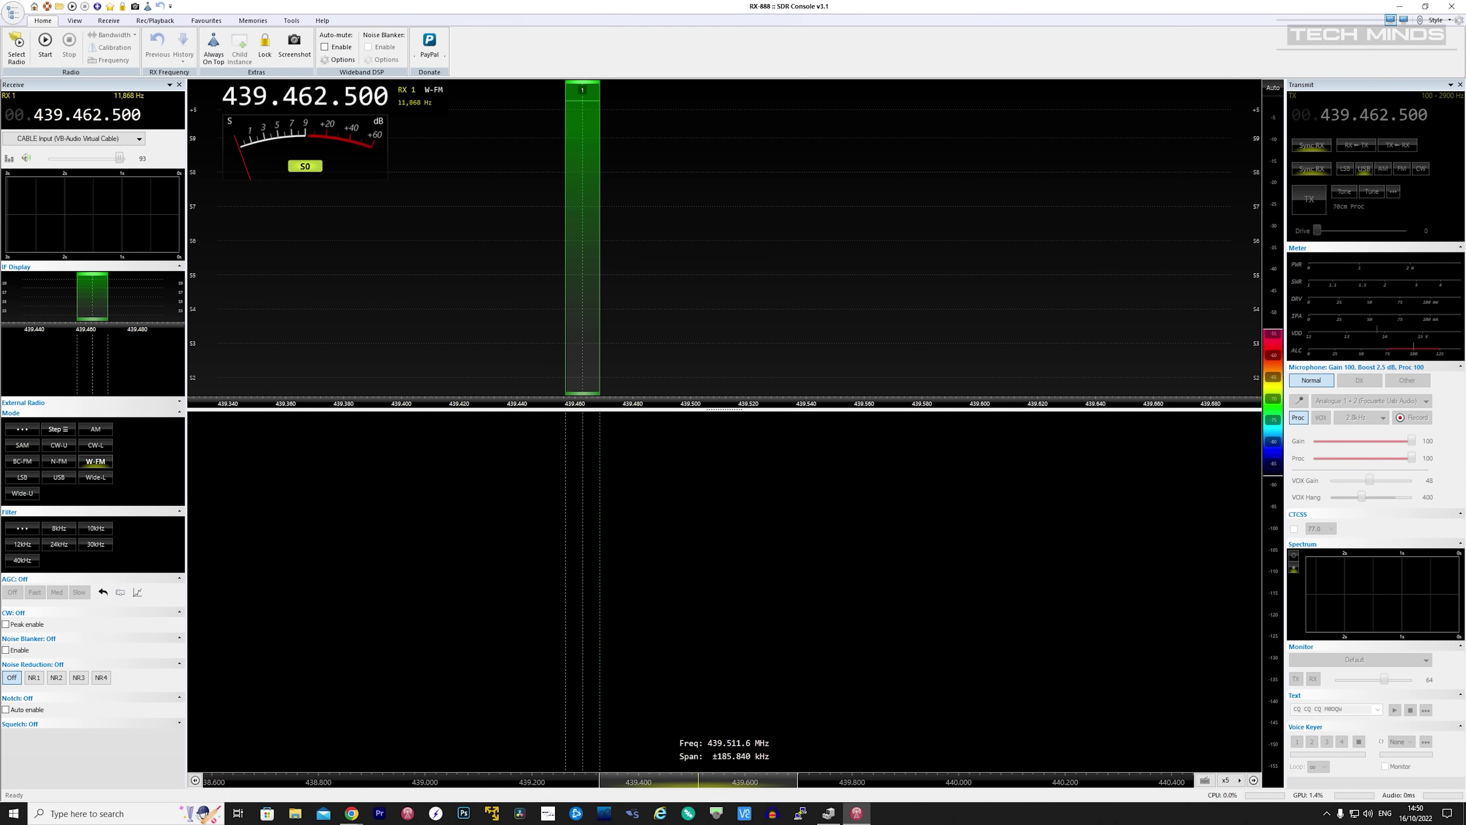
{"action": "left_click", "coordinate": [1452, 6]}
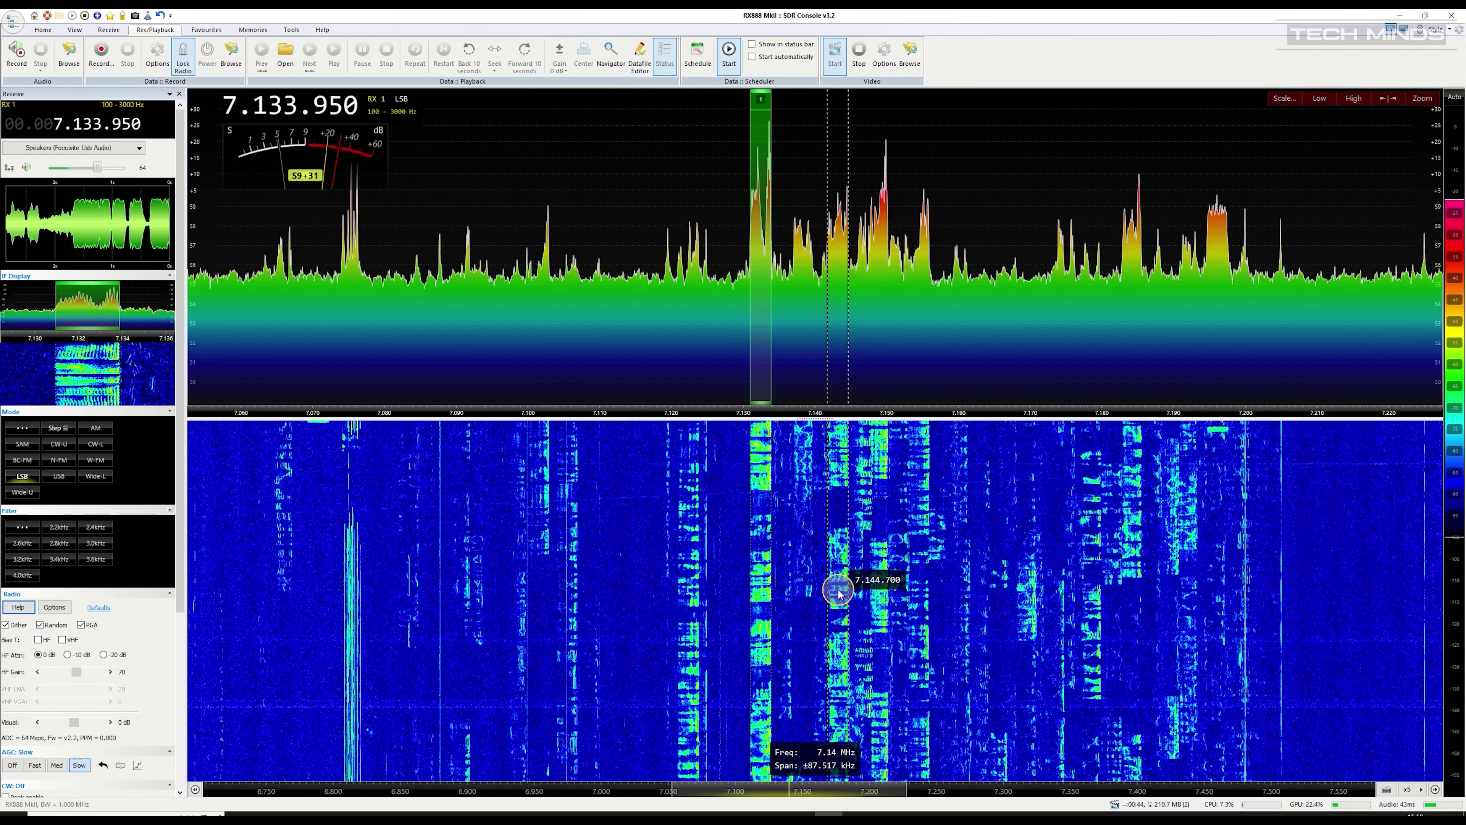
Tune the receiver to the LSB voice signal on the 40 m band and fine-tune it to 7.150.300 MHz
{"action": "left_click", "coordinate": [878, 594]}
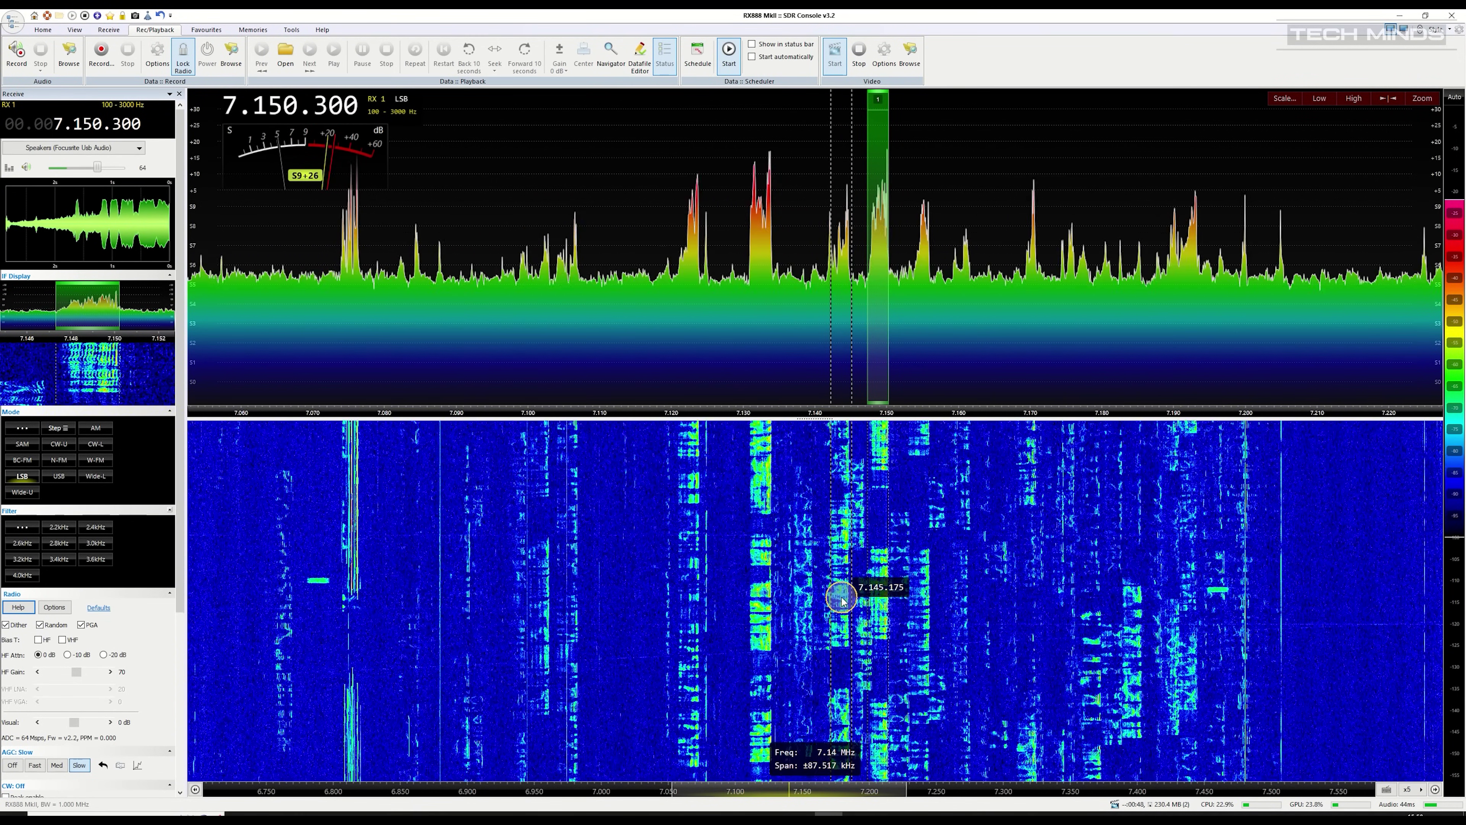
{"action": "scroll", "coordinate": [842, 600], "scroll_direction": "up", "scroll_amount": 3}
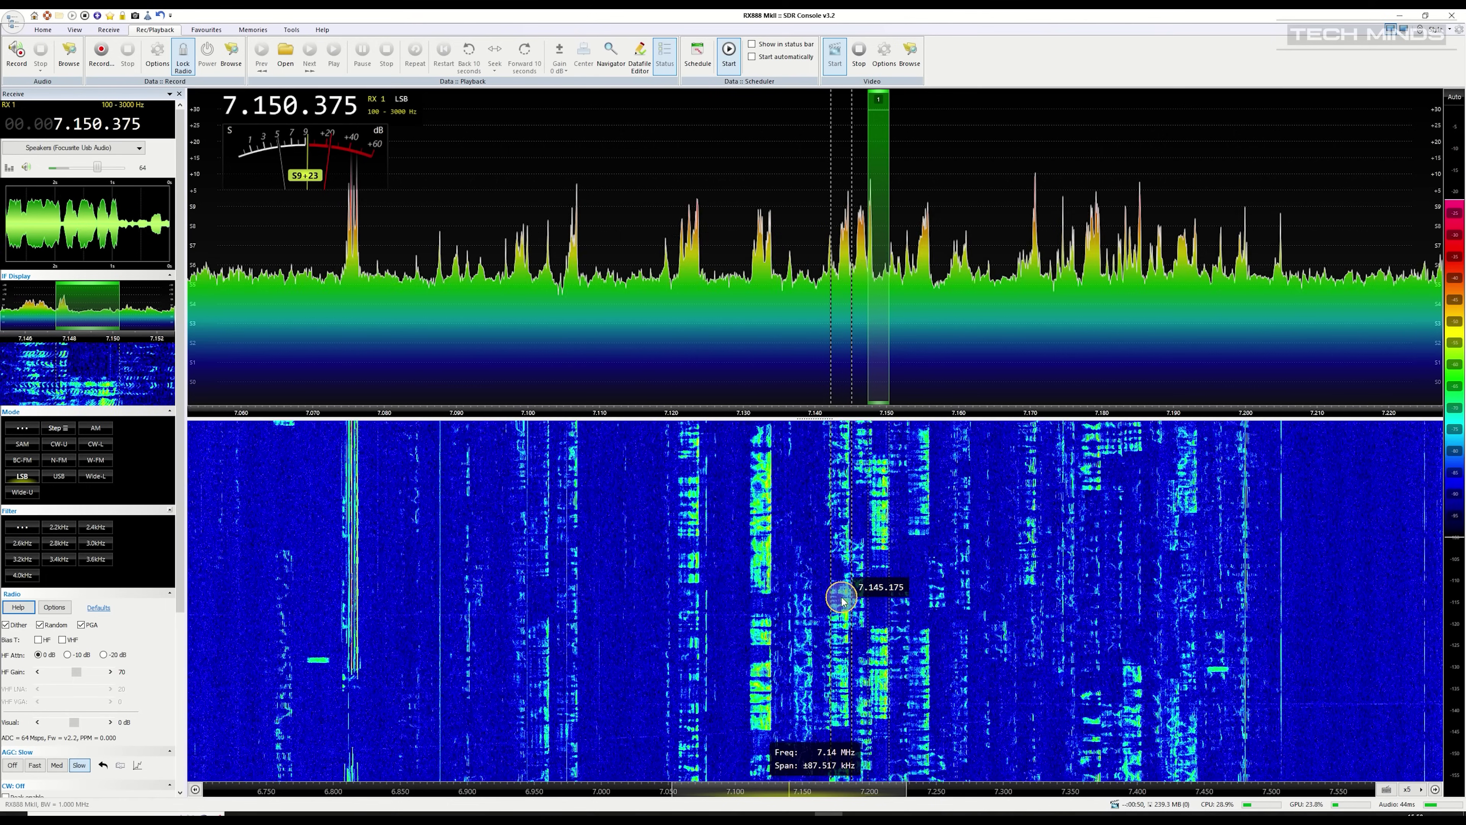
{"action": "scroll", "coordinate": [842, 600], "scroll_direction": "down", "scroll_amount": 1}
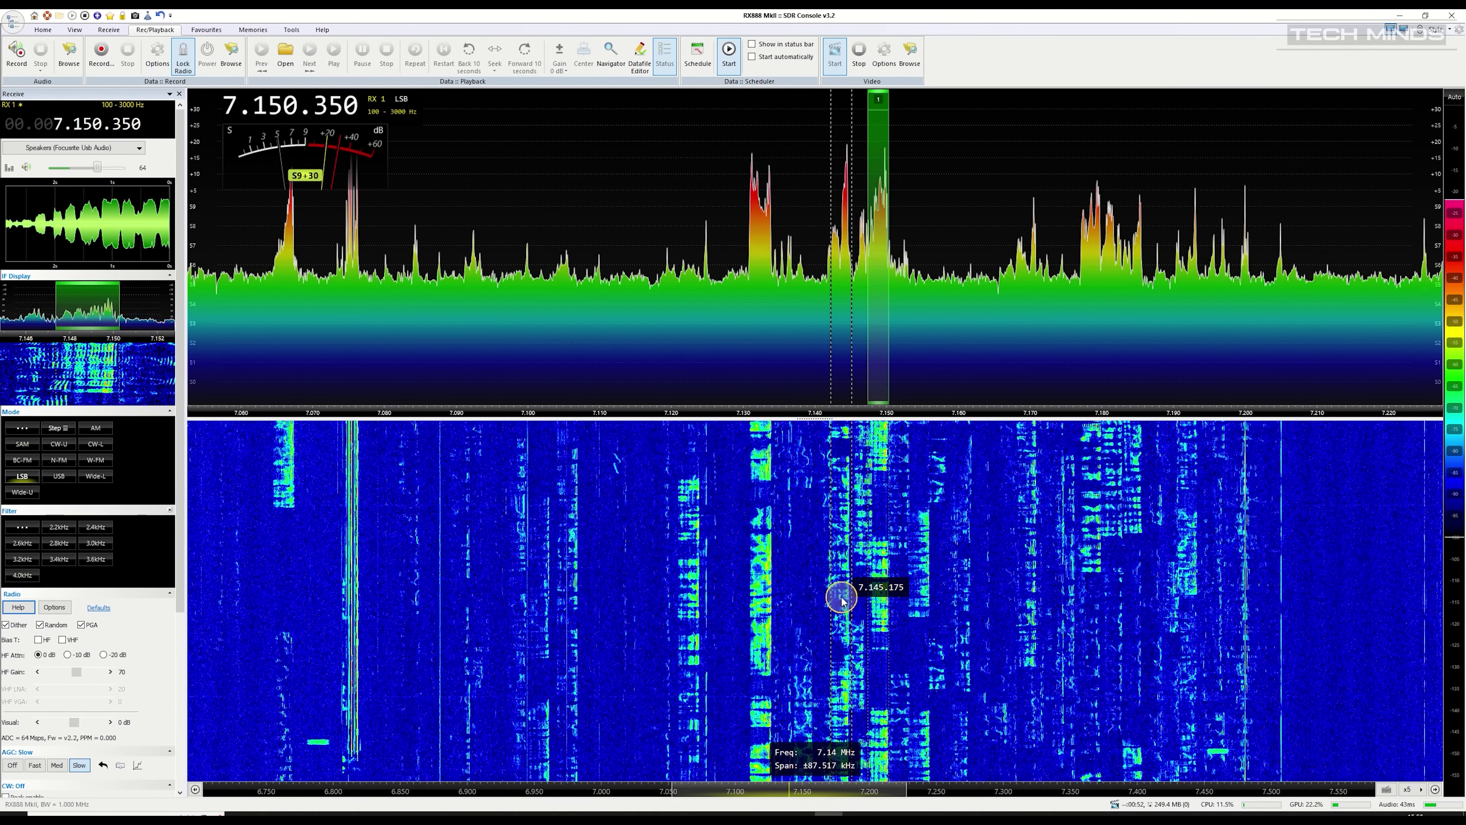
{"action": "scroll", "coordinate": [841, 601], "scroll_direction": "up", "scroll_amount": 2}
Recall the 30 m amateur band favourite and set the audio output to Speakers (Focusrite Usb Audio)
{"action": "left_click", "coordinate": [206, 29]}
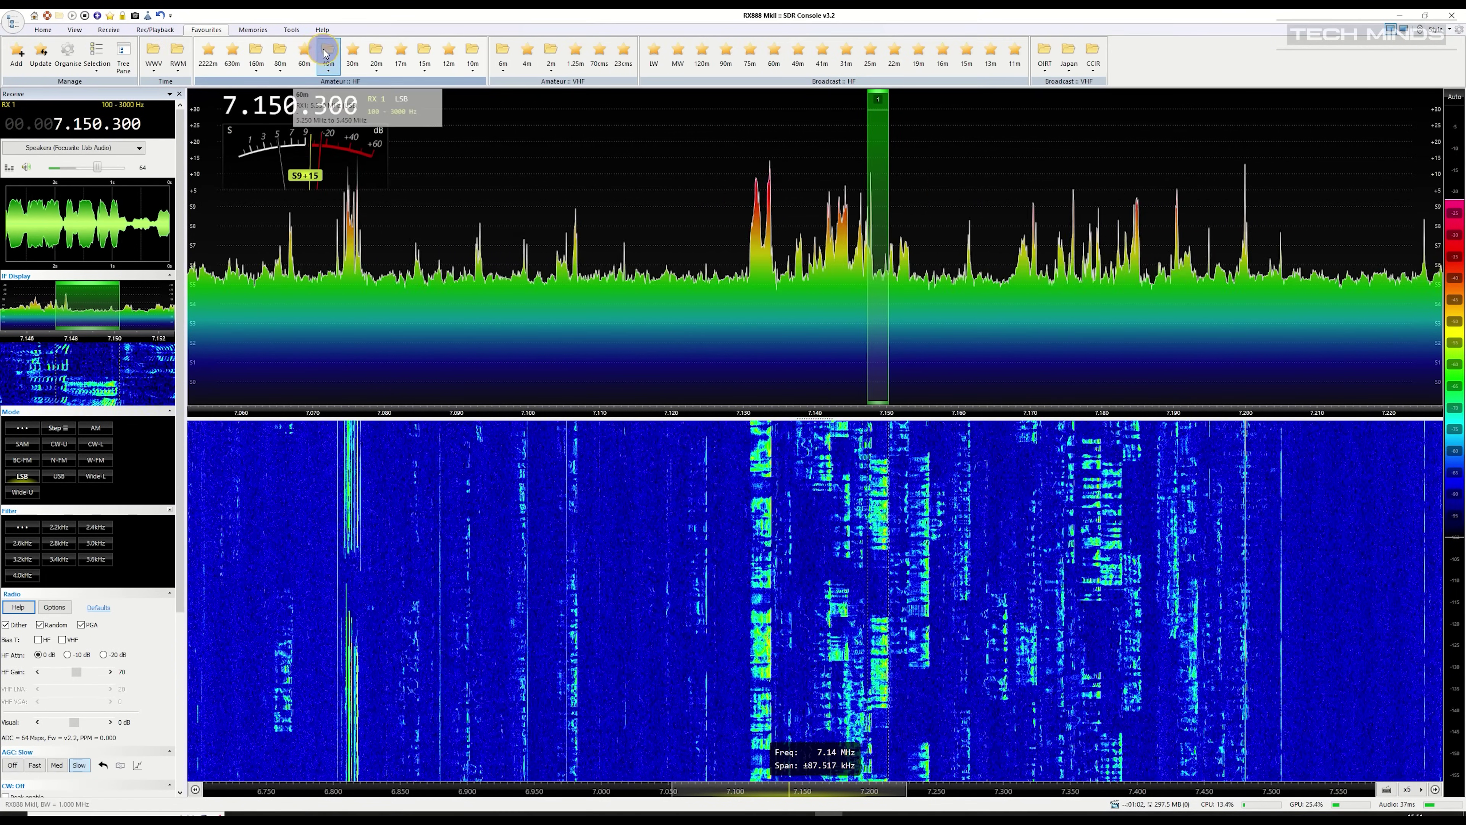
{"action": "left_click", "coordinate": [352, 55]}
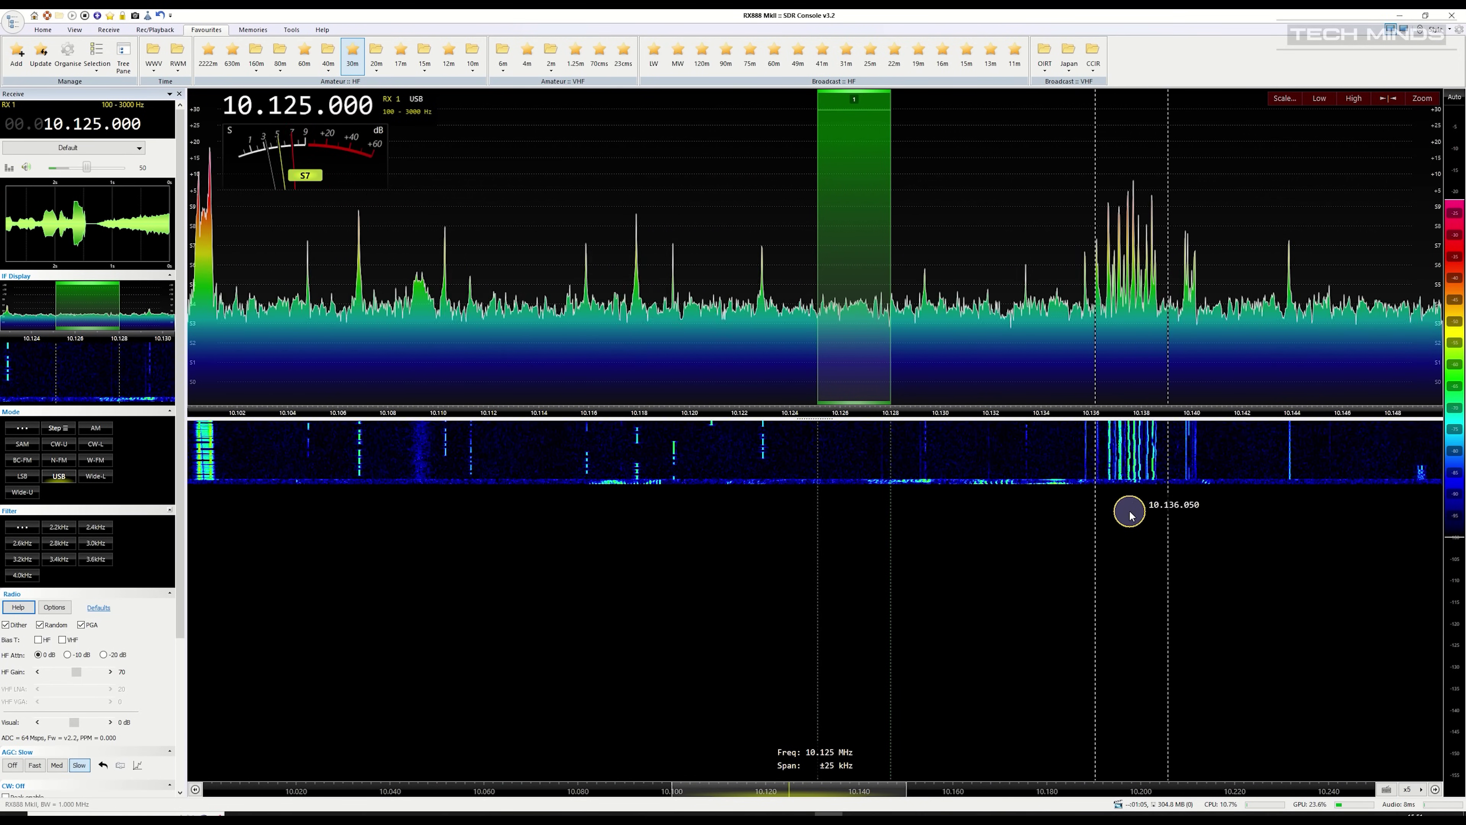
{"action": "left_click", "coordinate": [114, 147]}
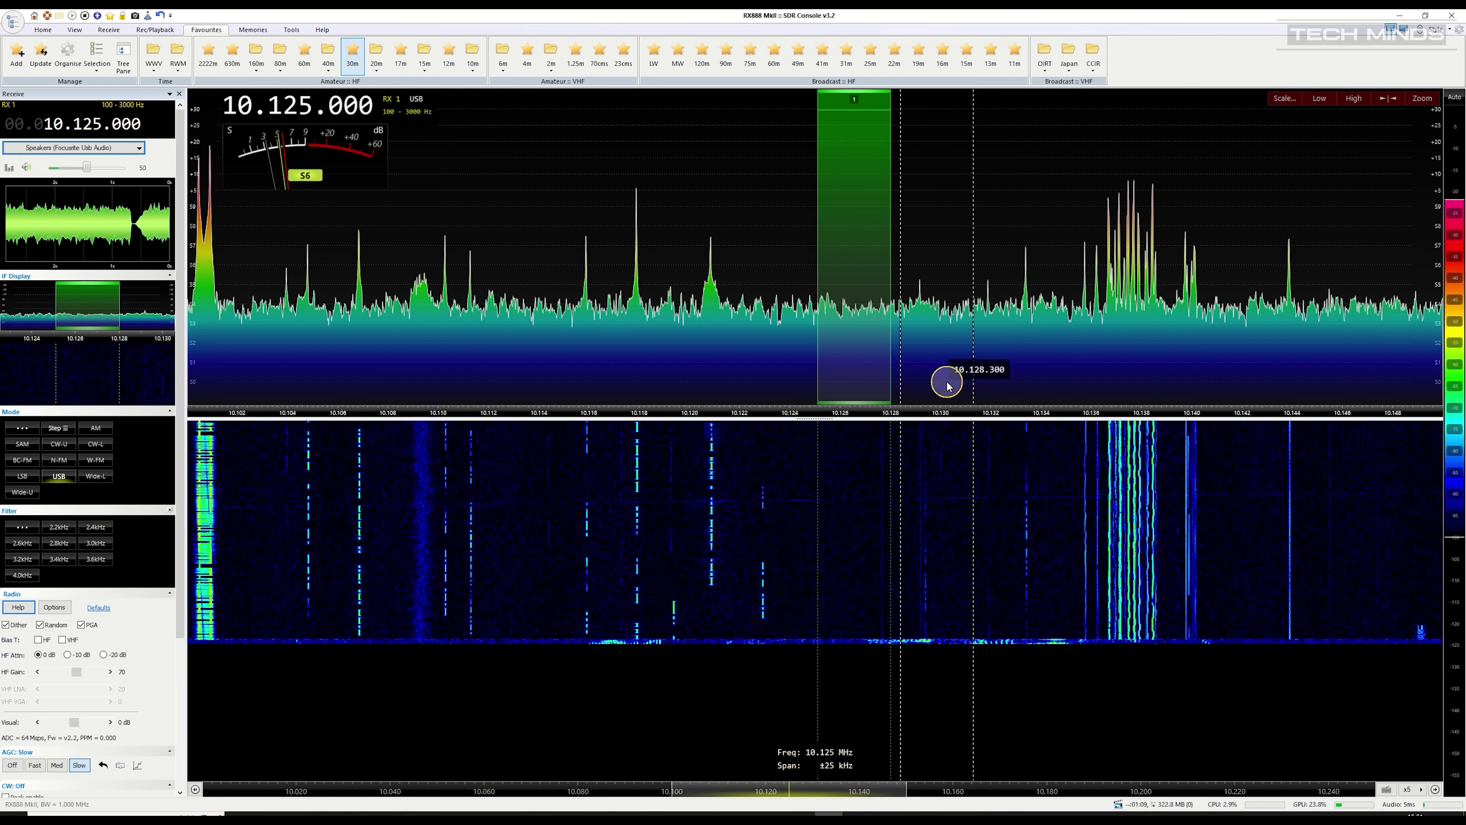
{"action": "left_click_drag", "start_coordinate": [861, 789], "coordinate": [889, 791]}
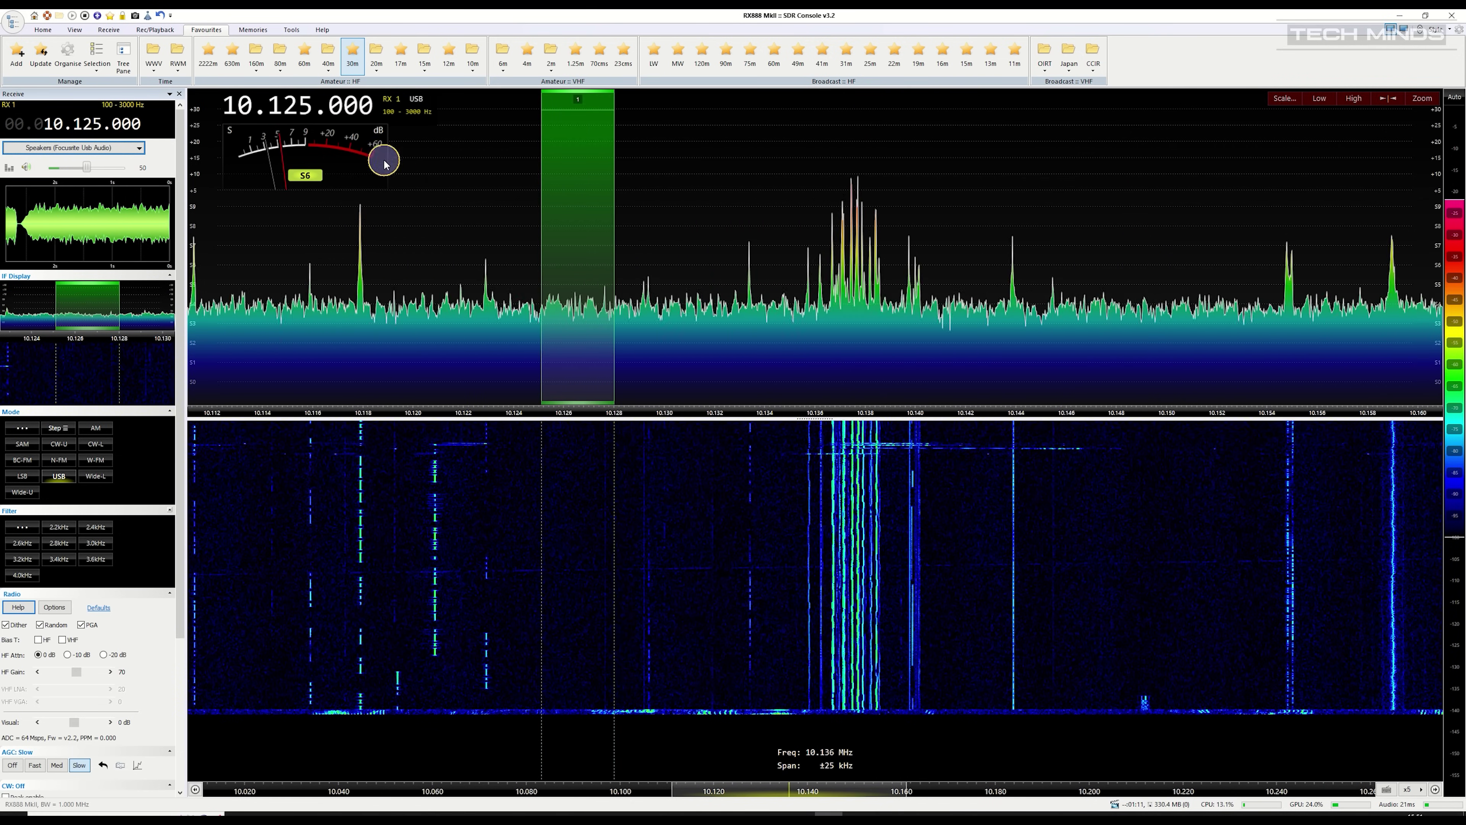
Tune to the cluster of narrow signals near 10.136 MHz and switch to the 20 m amateur band favourite
{"action": "left_click", "coordinate": [155, 29]}
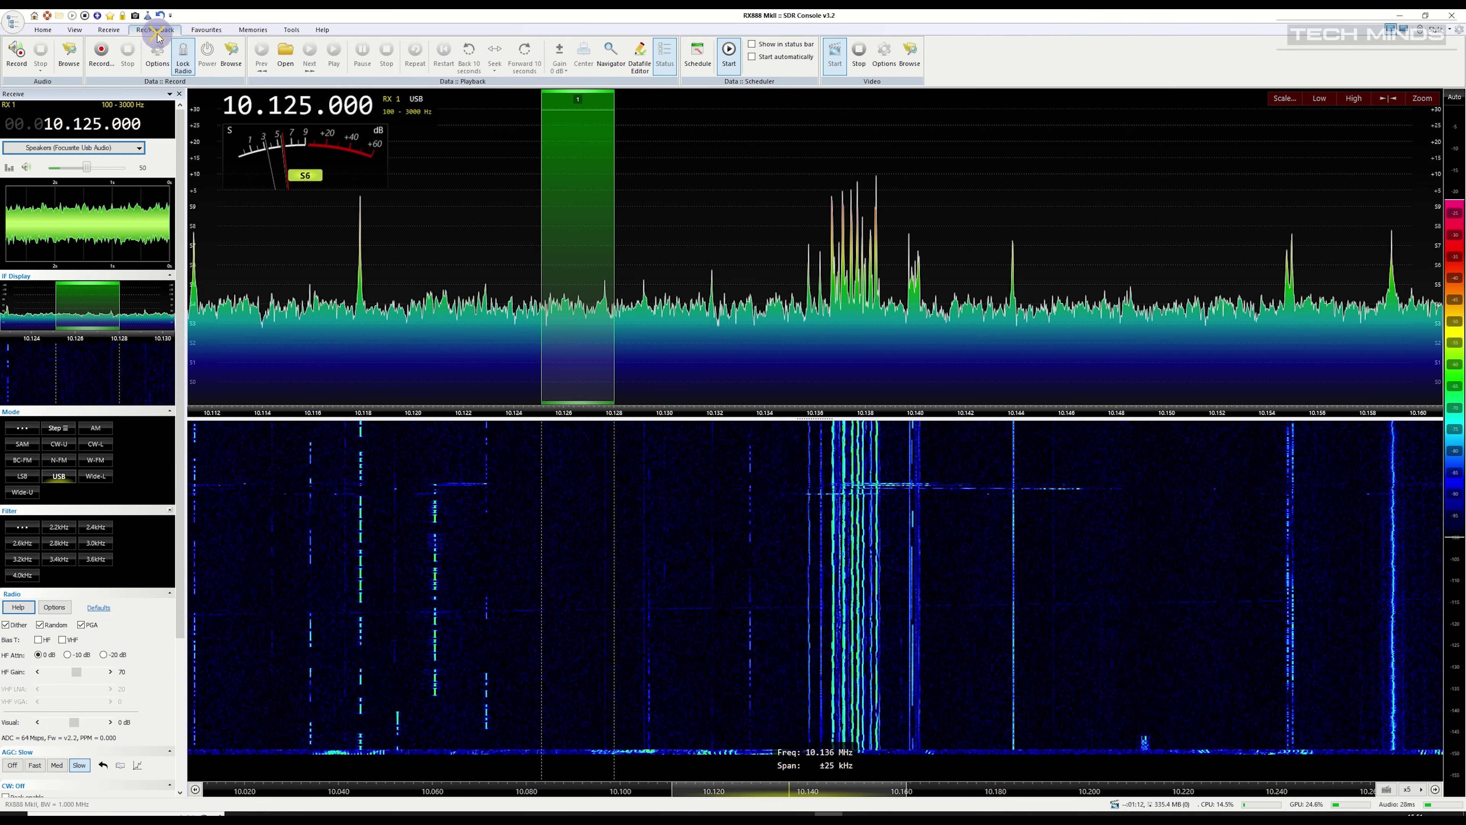
{"action": "left_click", "coordinate": [205, 35]}
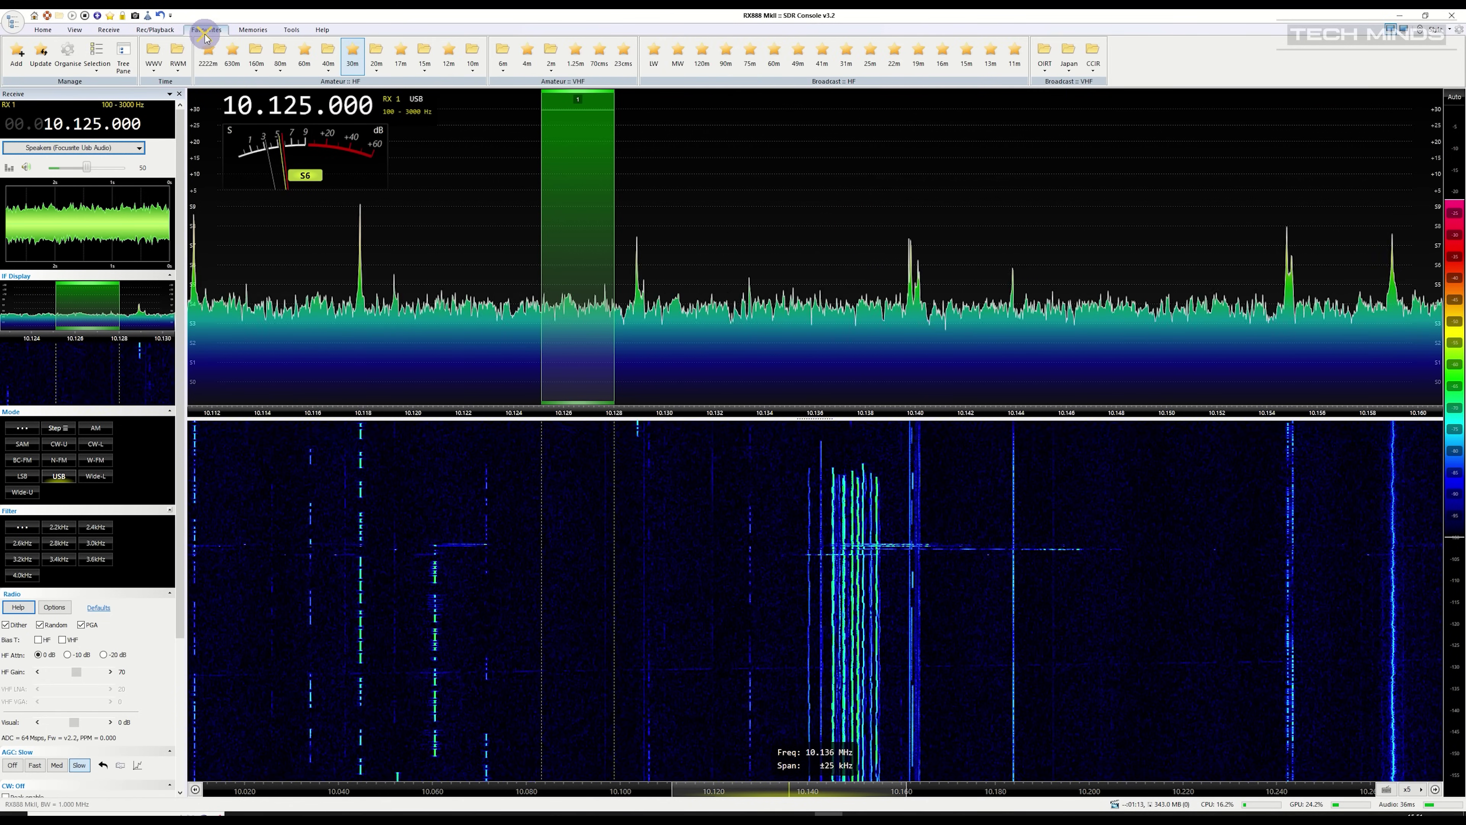
{"action": "left_click", "coordinate": [848, 592]}
{"action": "left_click_drag", "start_coordinate": [871, 791], "coordinate": [956, 792]}
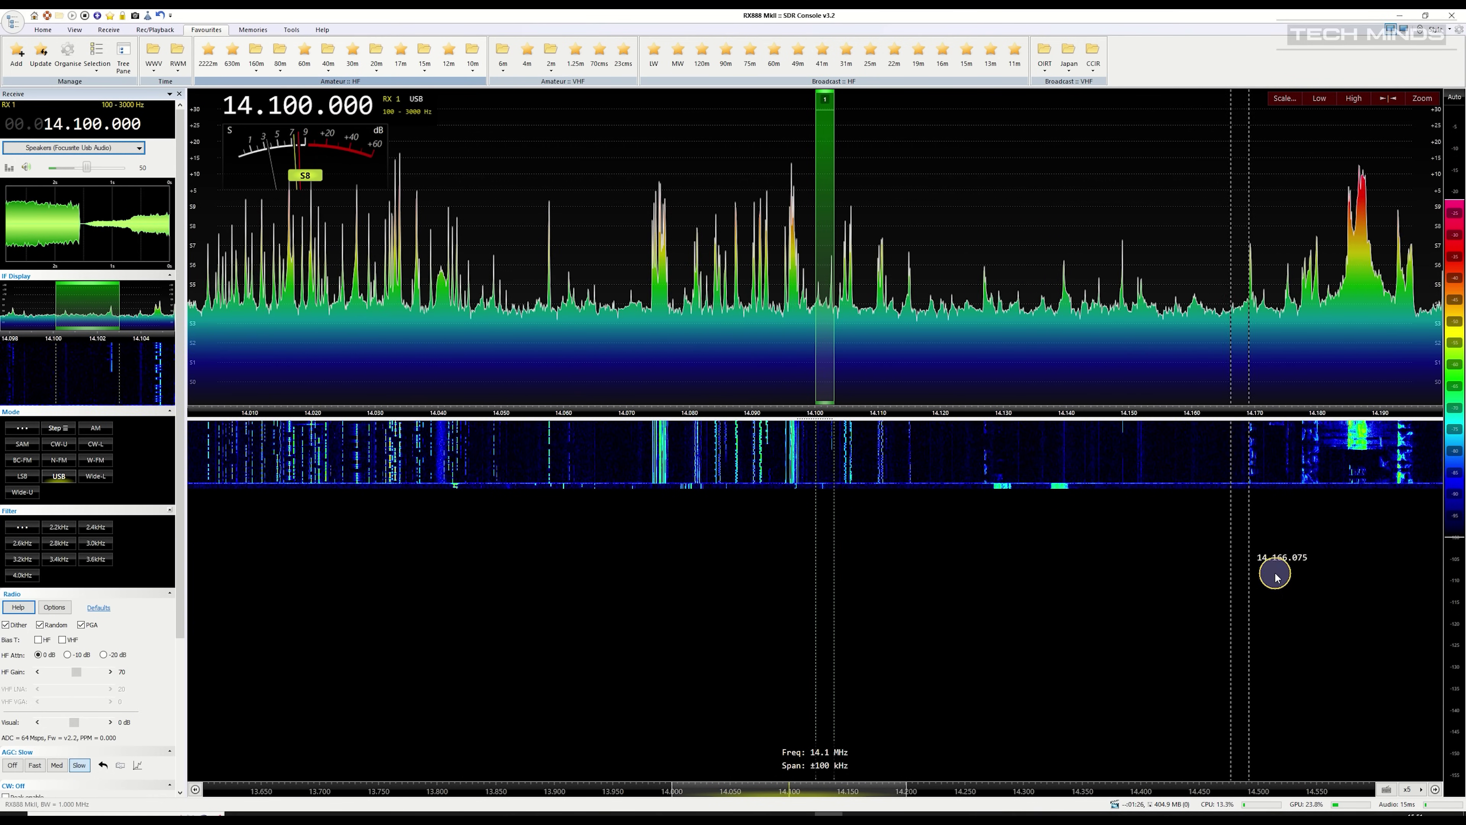
Tune to the strong USB signal at 14.184.575 MHz and widen the displayed span to about ±145 kHz
{"action": "left_click", "coordinate": [1355, 523]}
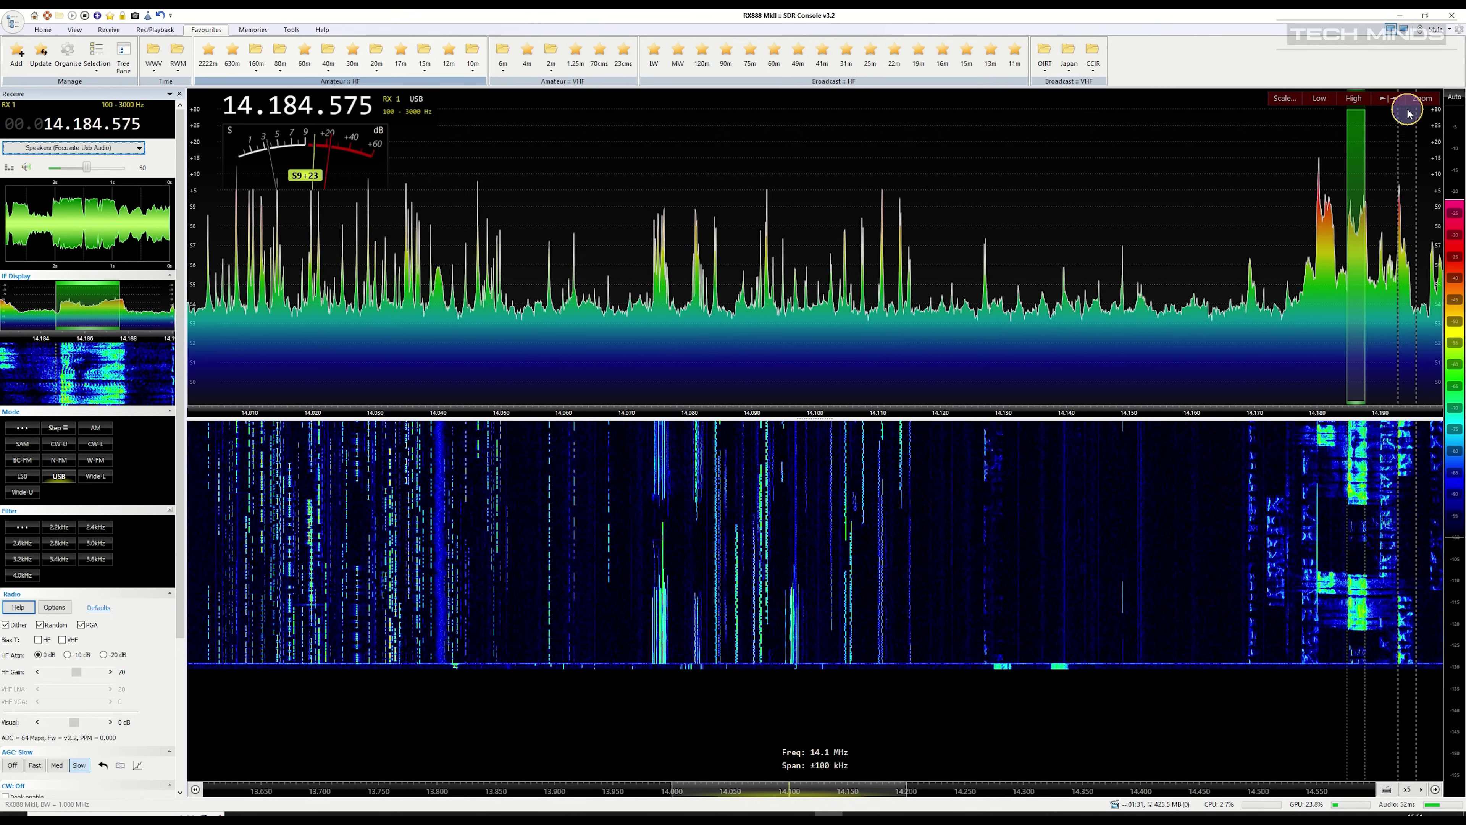
{"action": "left_click_drag", "start_coordinate": [1407, 113], "coordinate": [1420, 234]}
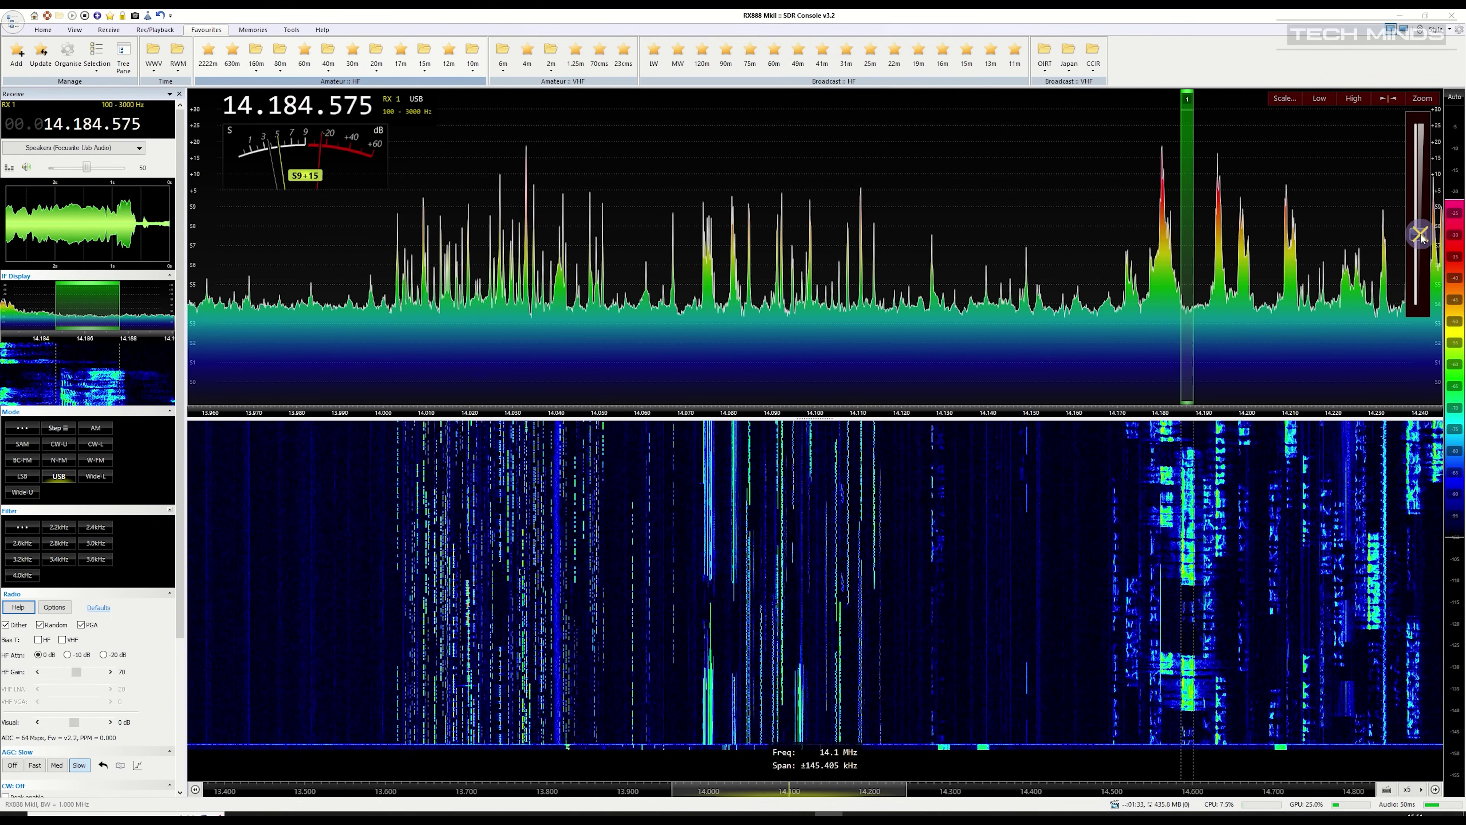
Centre the 20 m spectrum on 14.15 MHz and fine-tune the received USB signal to 14.184.800 MHz
{"action": "left_click_drag", "start_coordinate": [858, 789], "coordinate": [861, 790]}
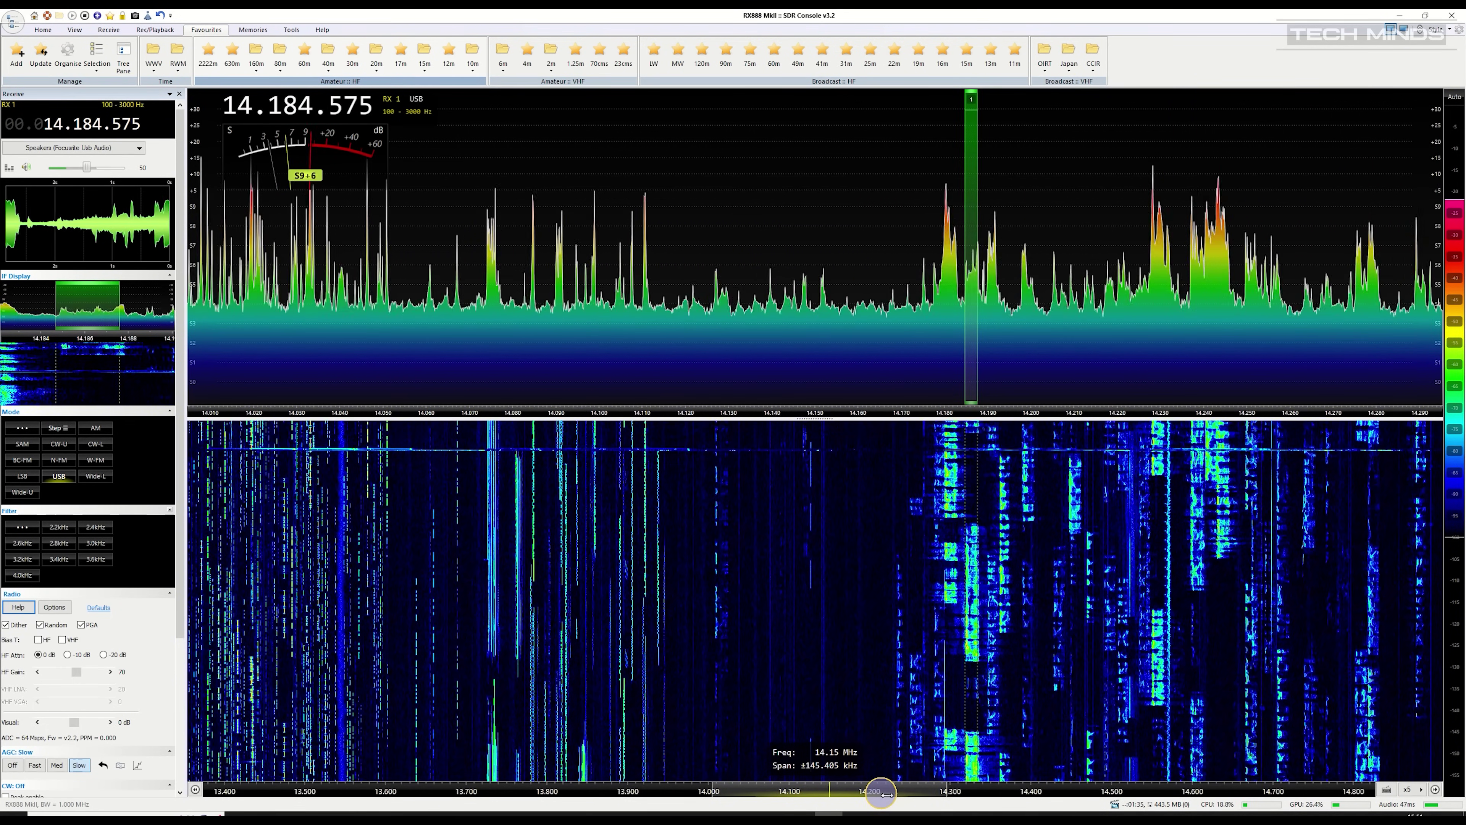
{"action": "scroll", "coordinate": [985, 565], "scroll_direction": "up", "scroll_amount": 2}
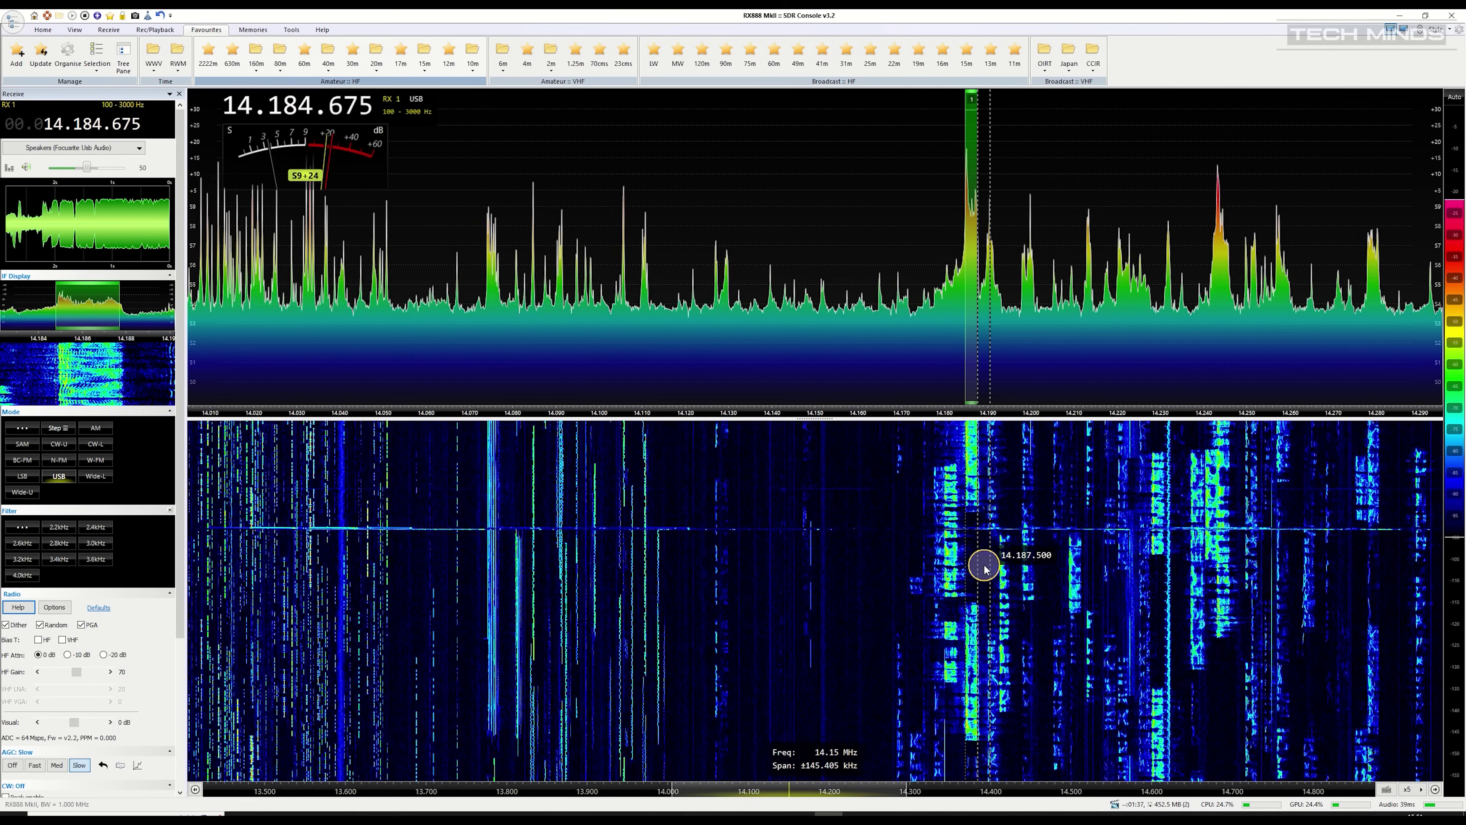
{"action": "scroll", "coordinate": [984, 569], "scroll_direction": "up", "scroll_amount": 1}
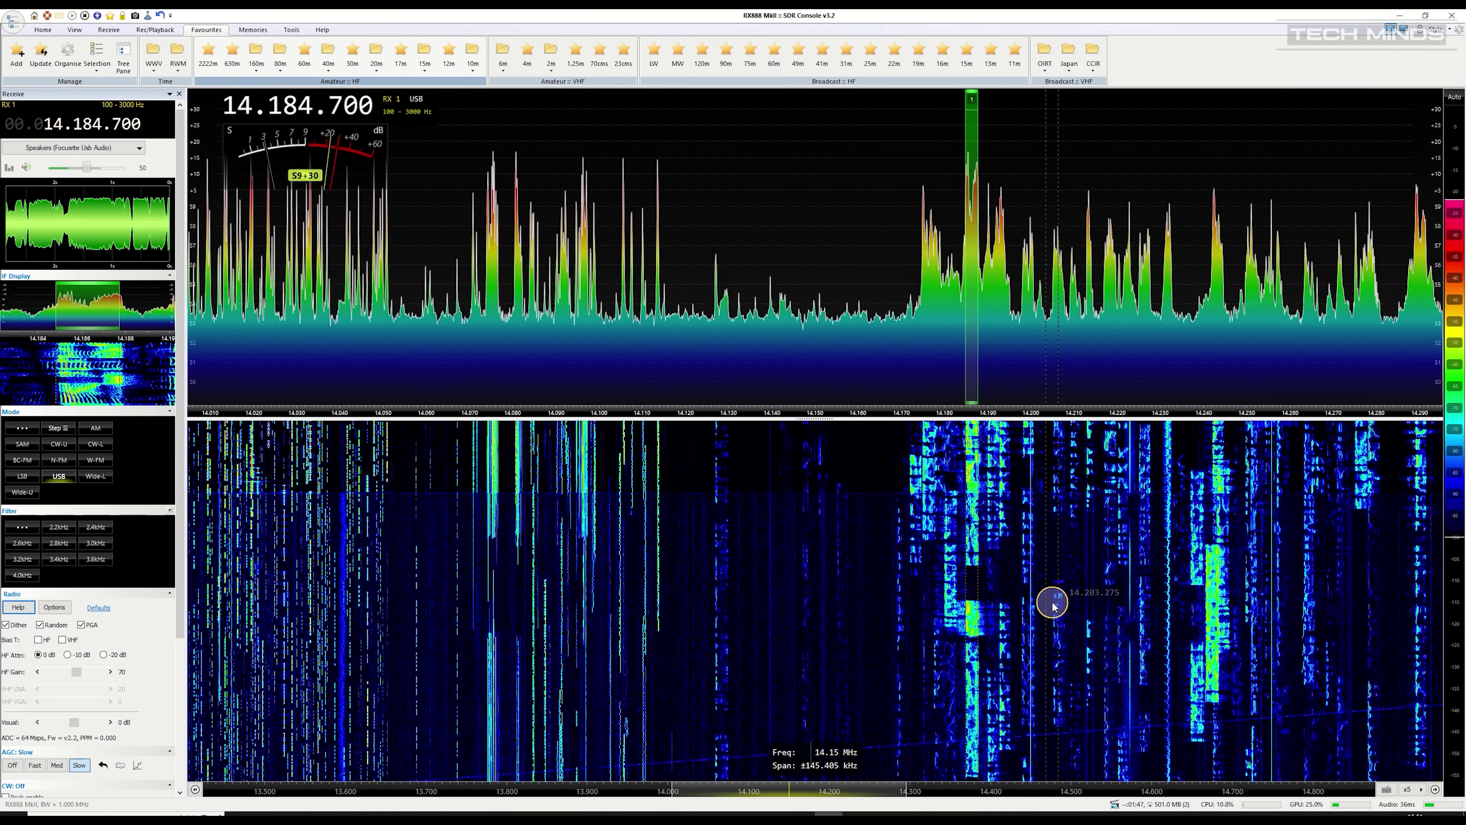
{"action": "scroll", "coordinate": [1052, 604], "scroll_direction": "up", "scroll_amount": 5}
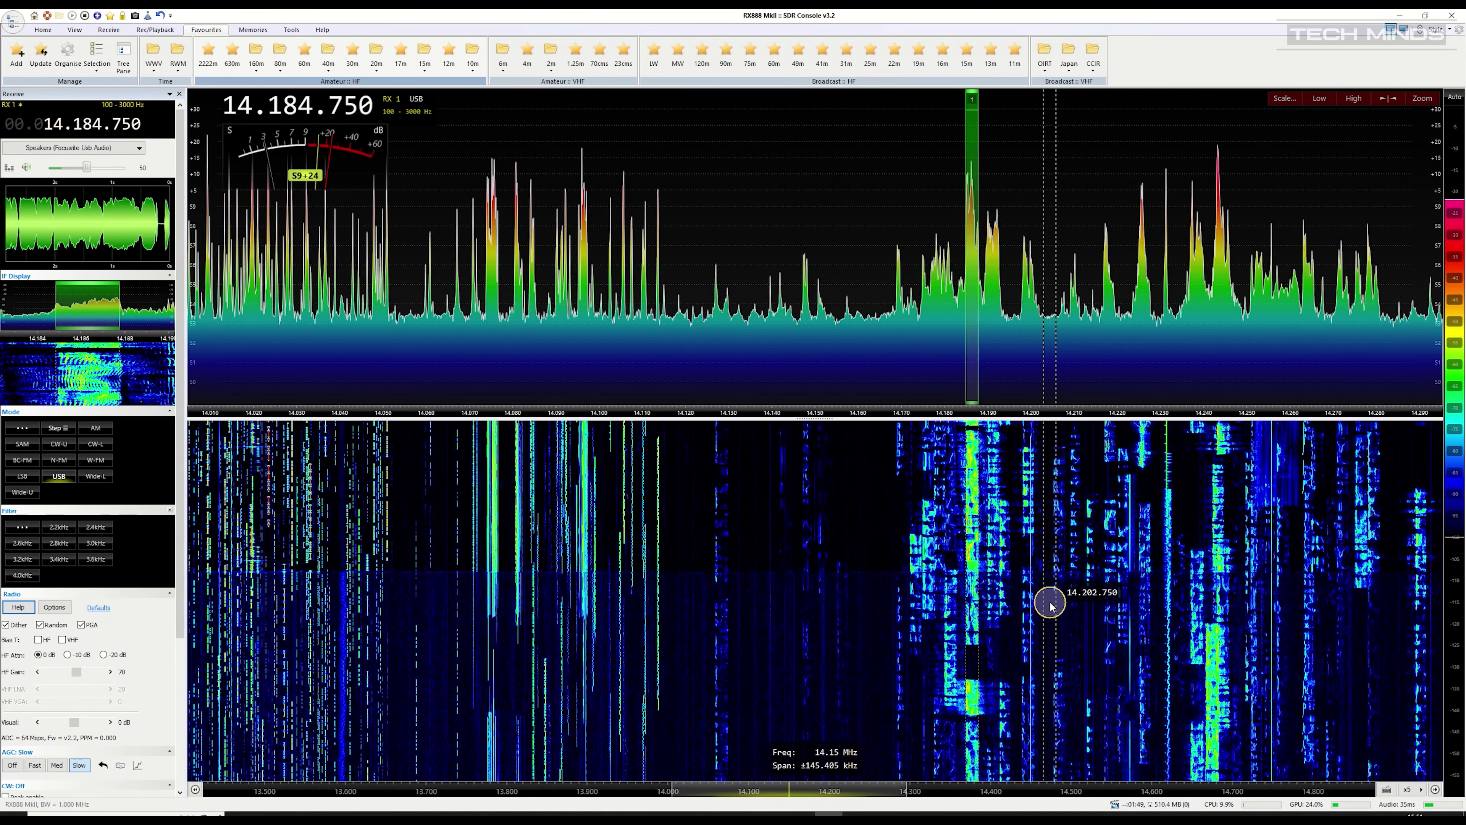
{"action": "scroll", "coordinate": [1052, 605], "scroll_direction": "down", "scroll_amount": 1}
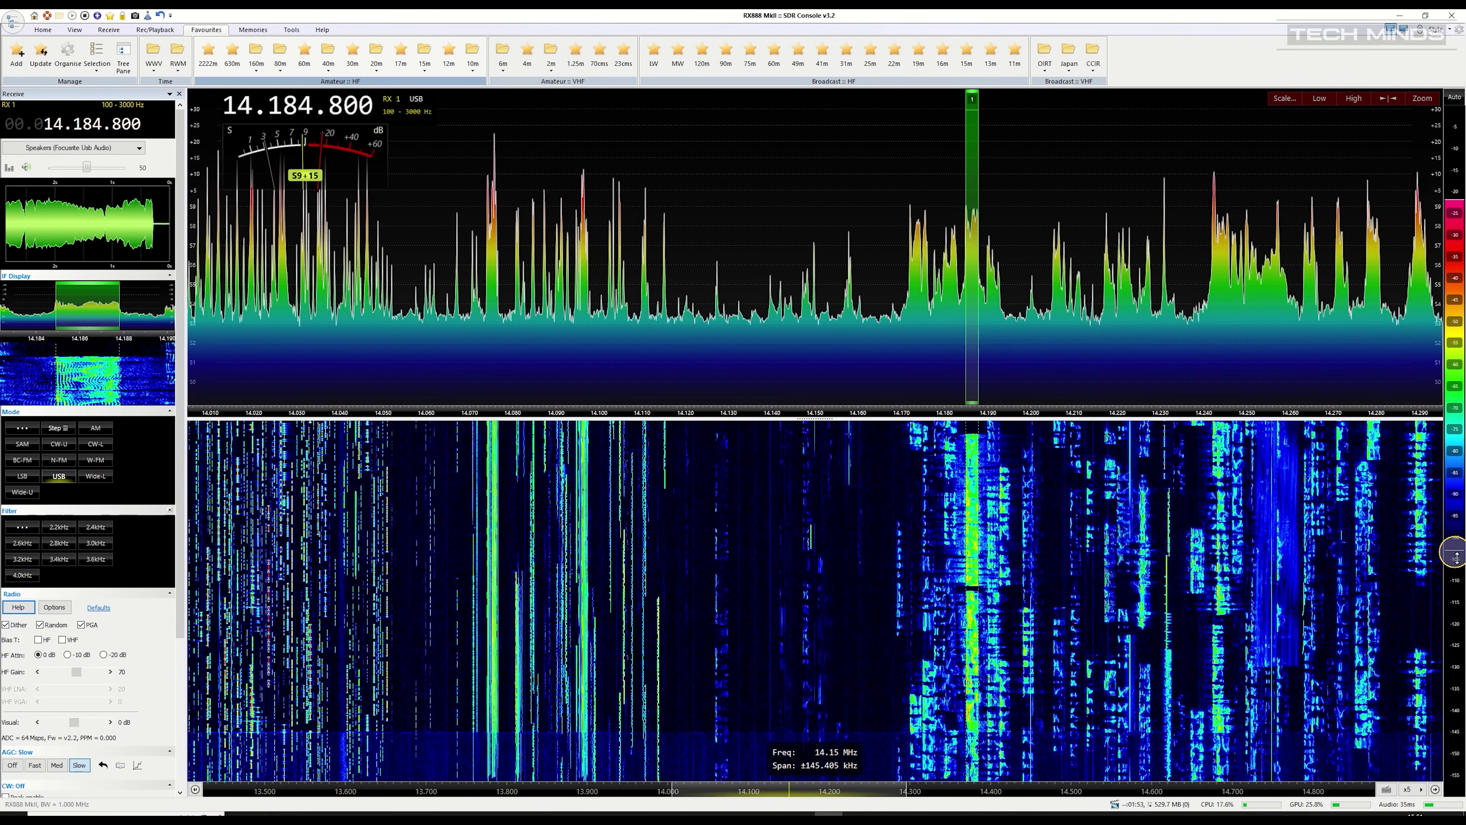
Brighten the waterfall by lowering its colour threshold and tune to the strong voice signal at 14.240.200 MHz
{"action": "left_click_drag", "start_coordinate": [1455, 555], "coordinate": [1456, 573]}
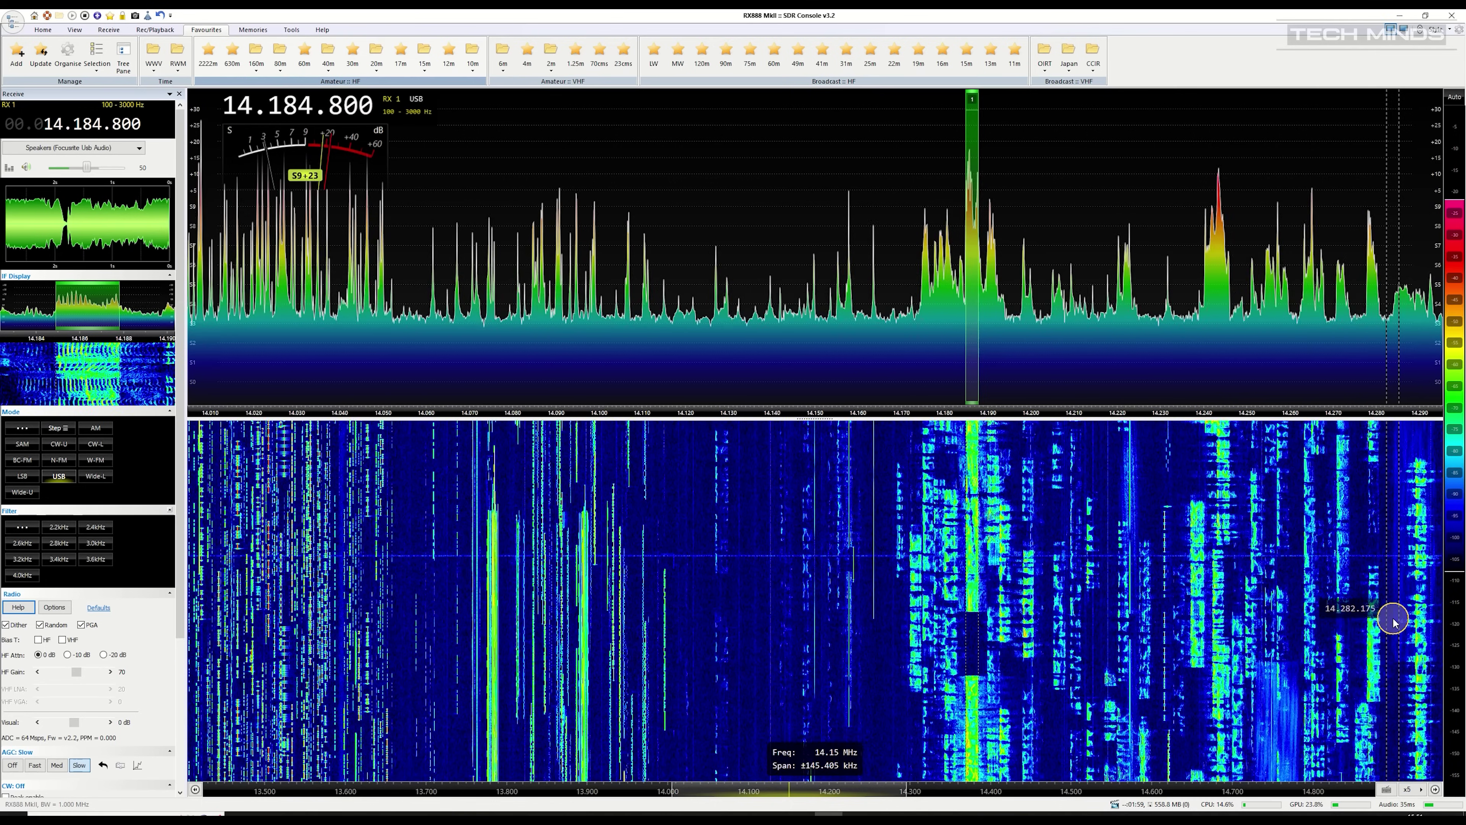
{"action": "left_click", "coordinate": [1212, 642]}
{"action": "scroll", "coordinate": [1212, 642], "scroll_direction": "up", "scroll_amount": 3}
{"action": "scroll", "coordinate": [1212, 642], "scroll_direction": "down", "scroll_amount": 1}
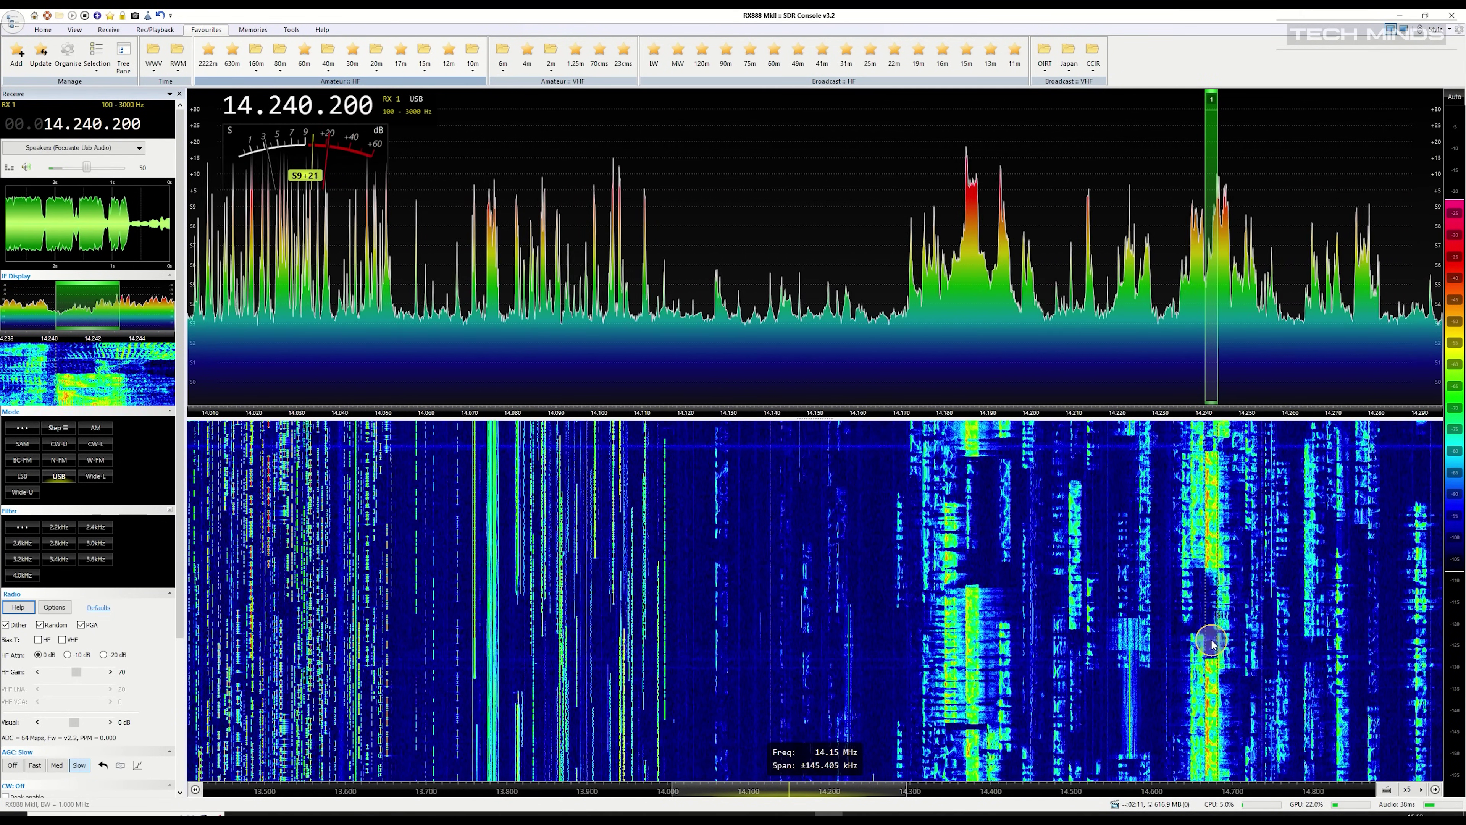
Recall the 17 m amateur band favourite and fine-tune the voice signal to 18.114.800 MHz
{"action": "left_click", "coordinate": [401, 55]}
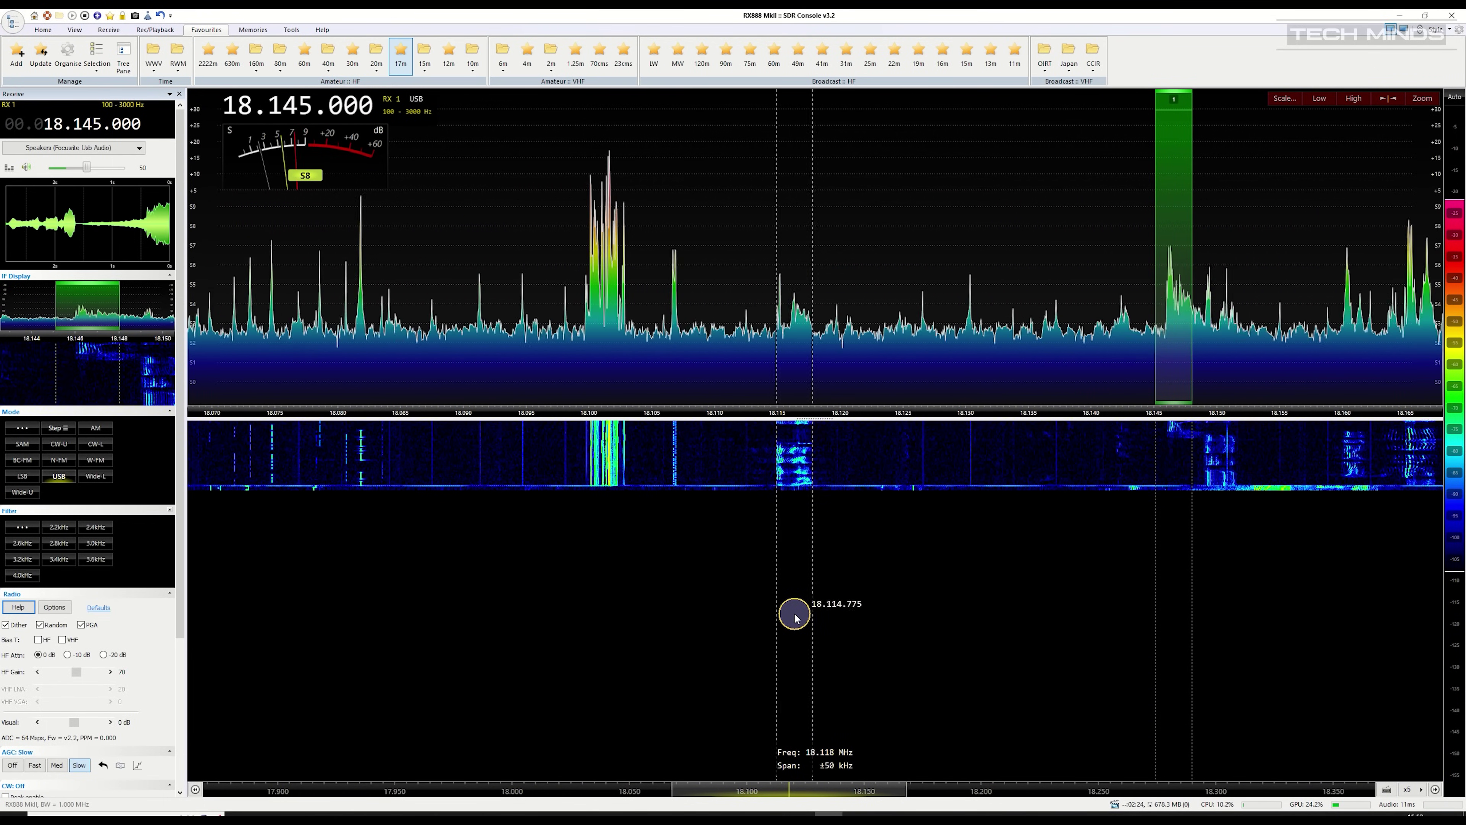
{"action": "left_click", "coordinate": [795, 618]}
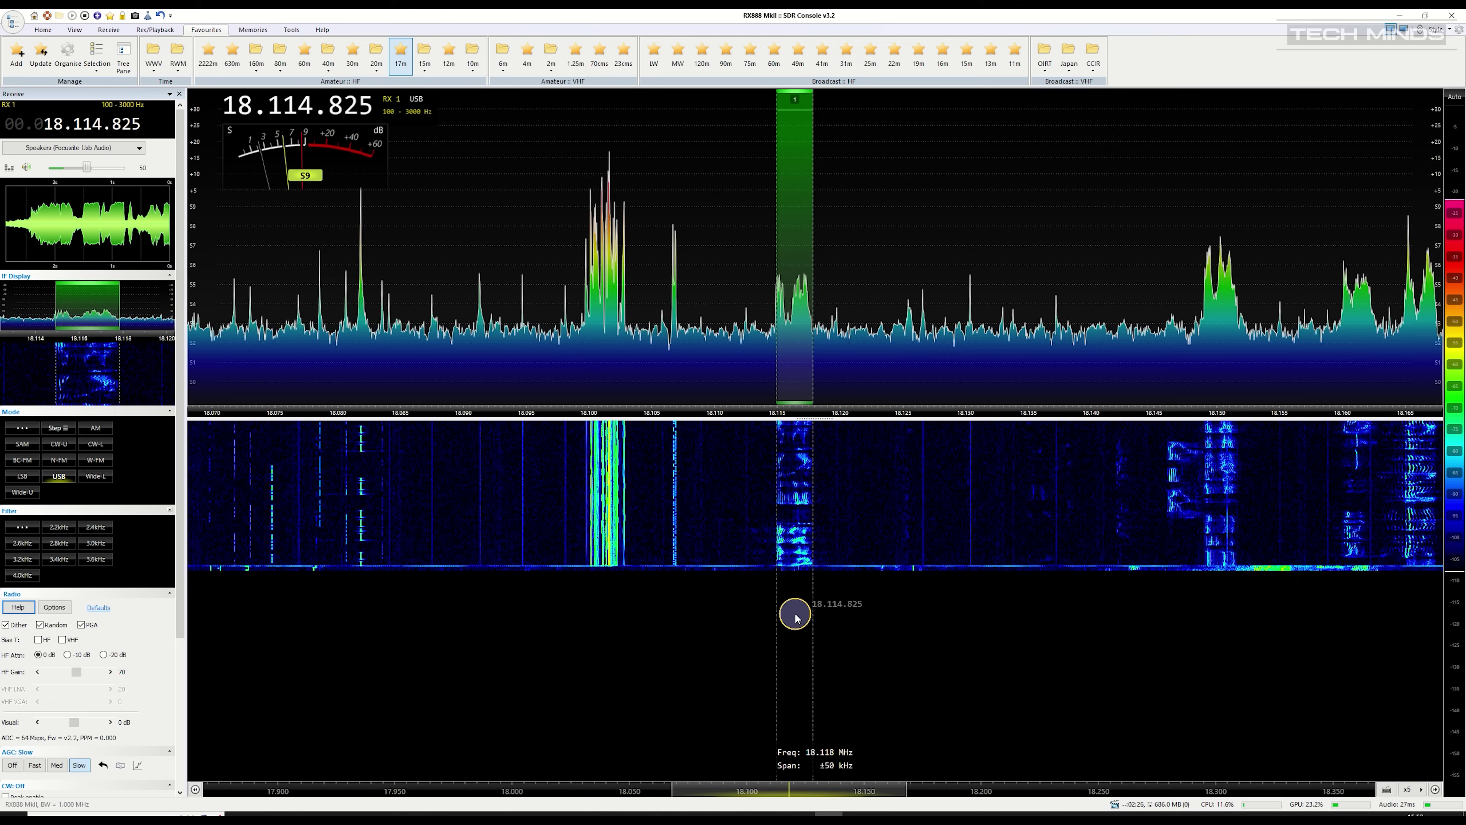
{"action": "scroll", "coordinate": [795, 617], "scroll_direction": "up", "scroll_amount": 1}
{"action": "scroll", "coordinate": [795, 617], "scroll_direction": "up", "scroll_amount": 2}
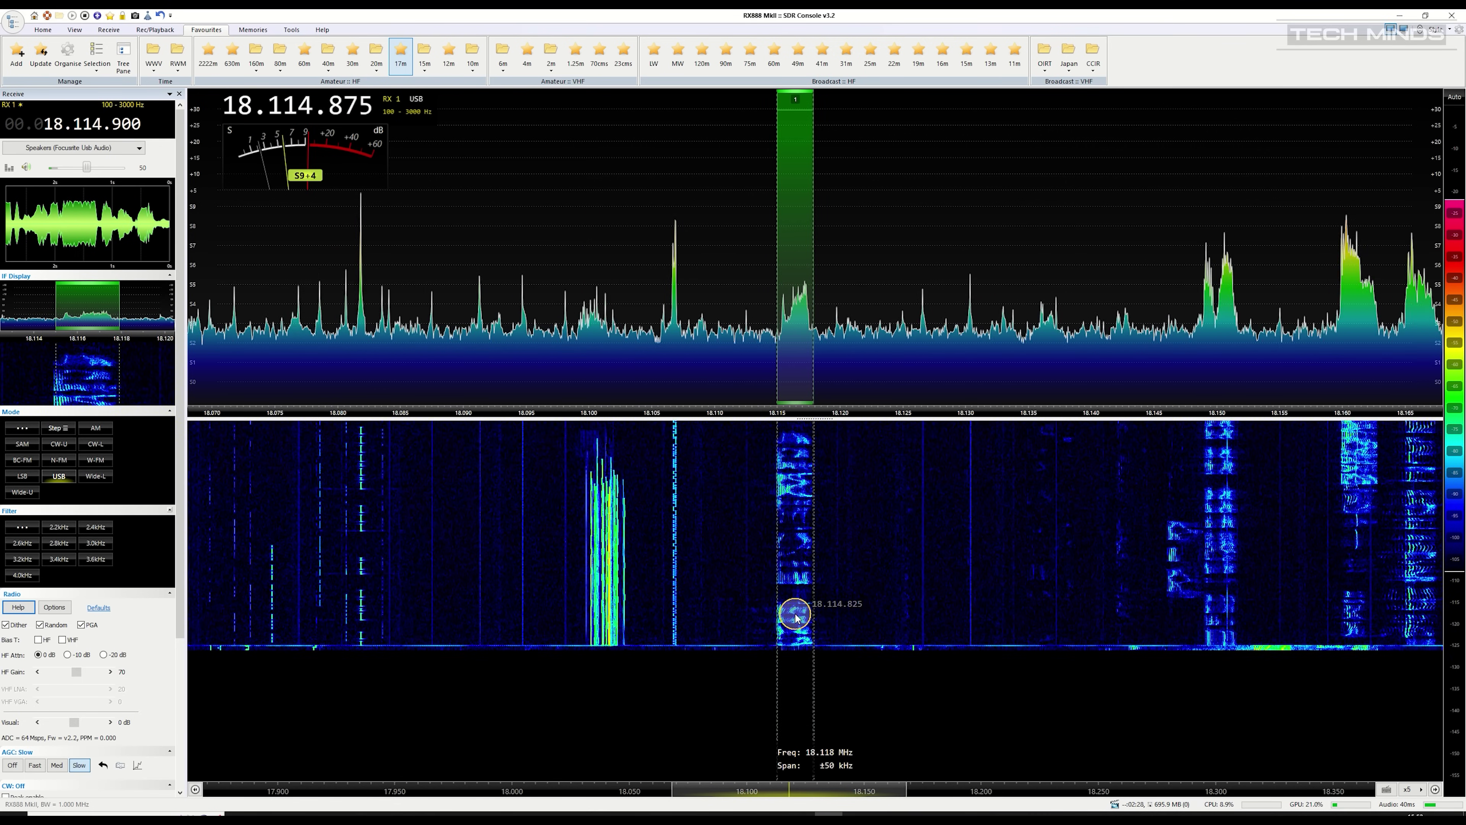
{"action": "scroll", "coordinate": [867, 586], "scroll_direction": "down", "scroll_amount": 4}
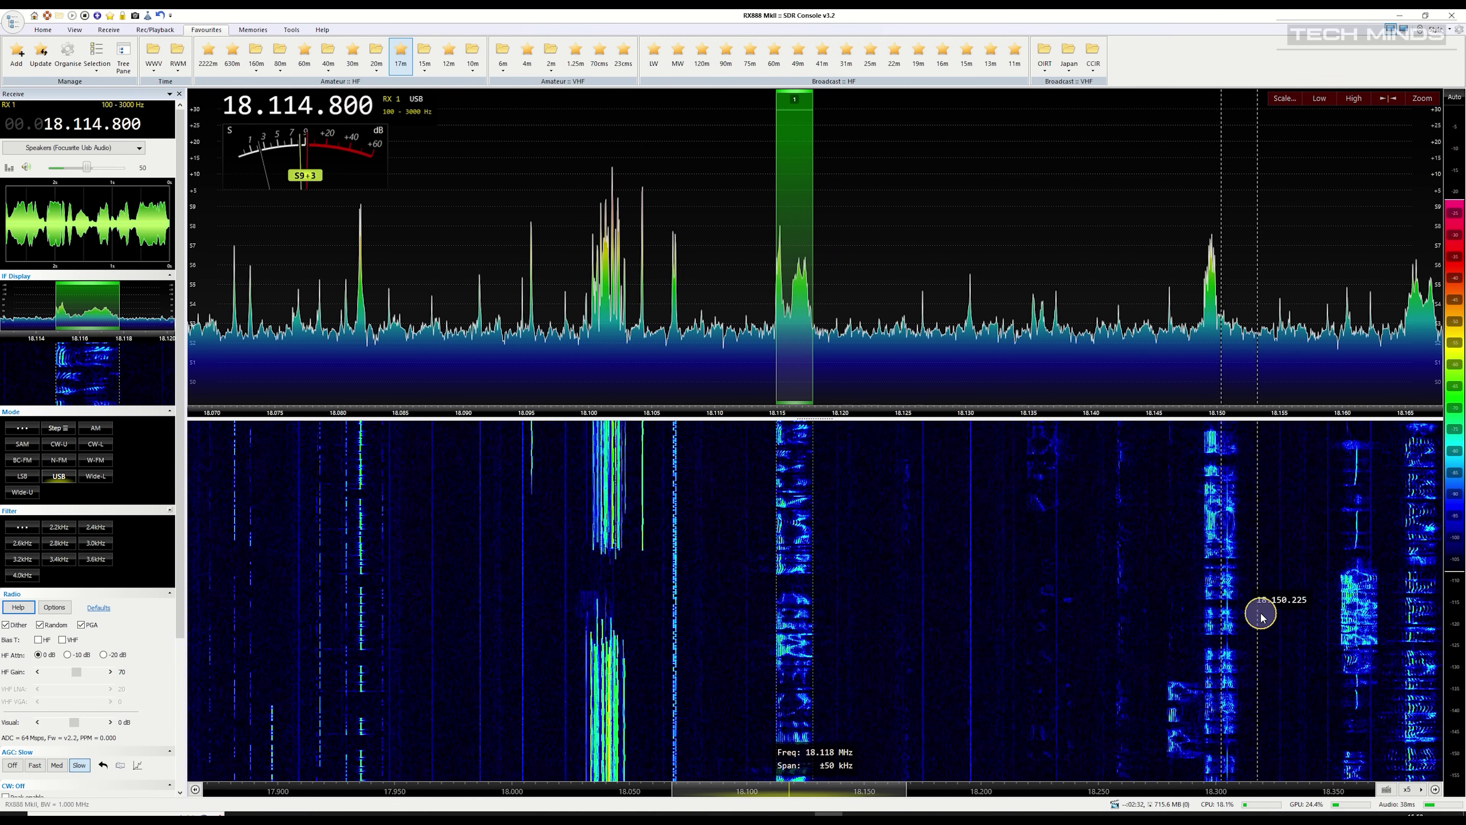
Centre the 17 m spectrum on 18.14 MHz and tune to the voice signals at 18.129.700 MHz and 18.148.800 MHz
{"action": "left_click_drag", "start_coordinate": [864, 791], "coordinate": [917, 790]}
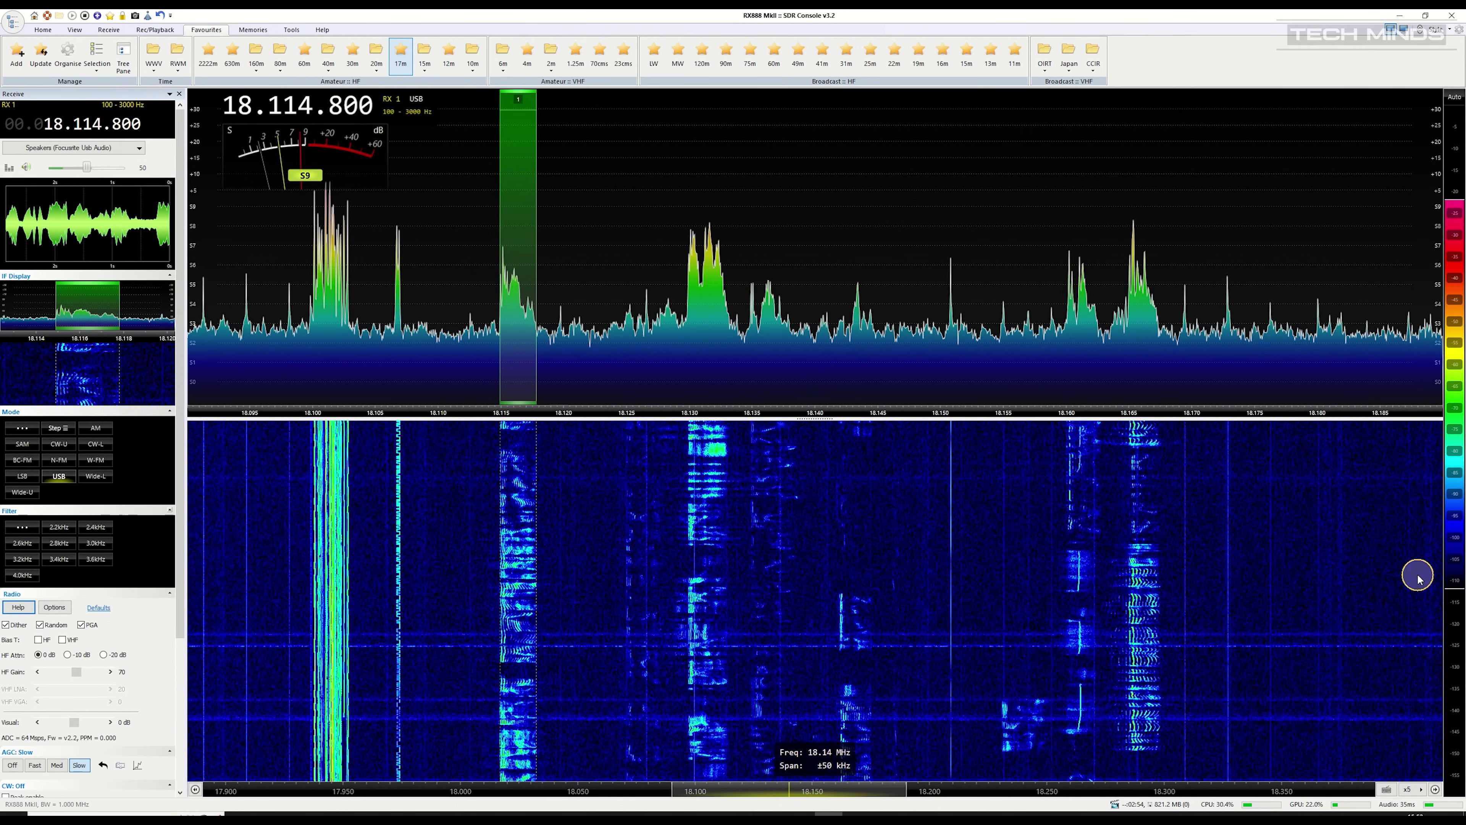
{"action": "left_click", "coordinate": [705, 637]}
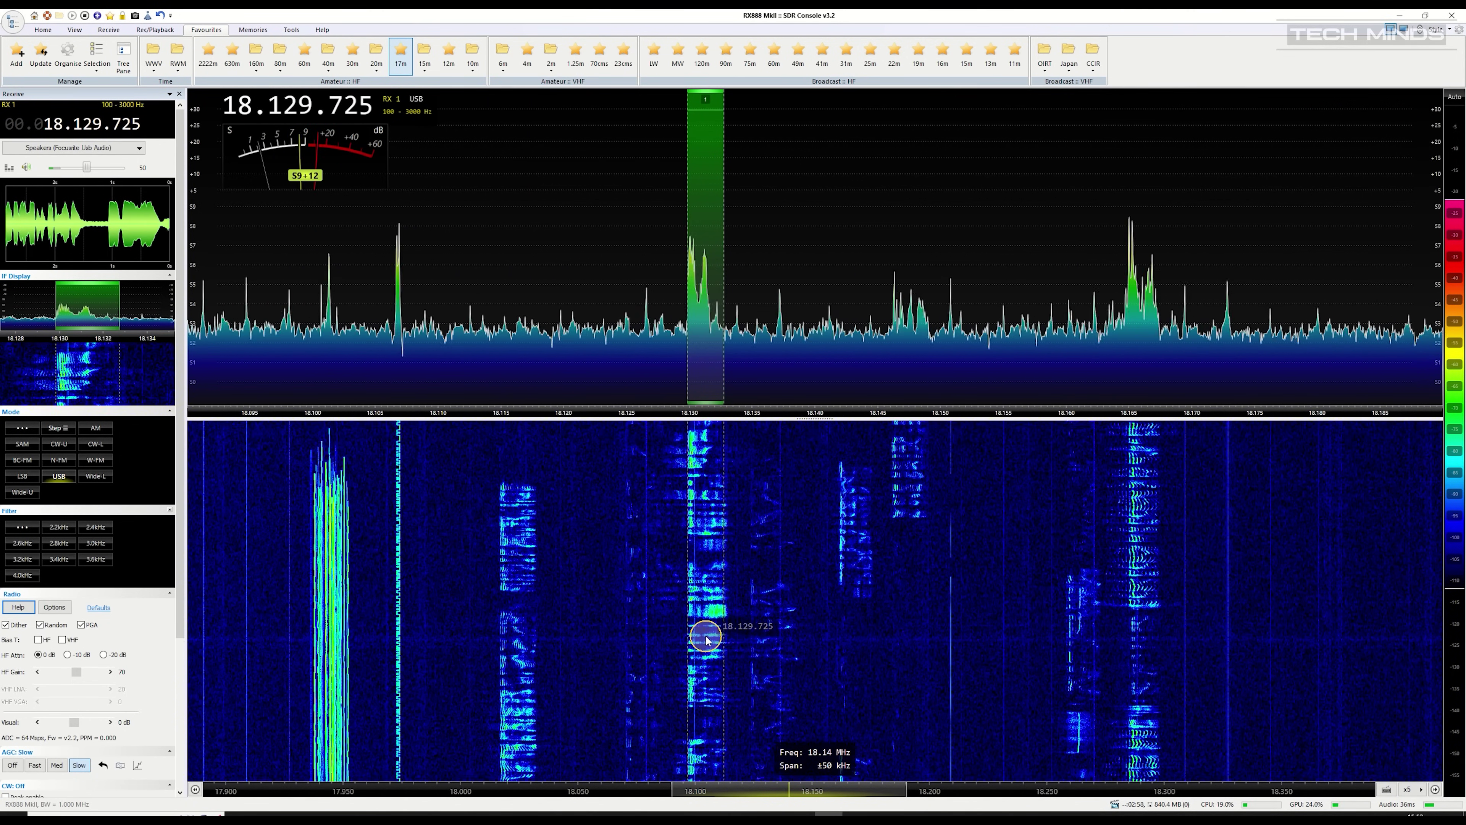
{"action": "scroll", "coordinate": [705, 637], "scroll_direction": "down", "scroll_amount": 1}
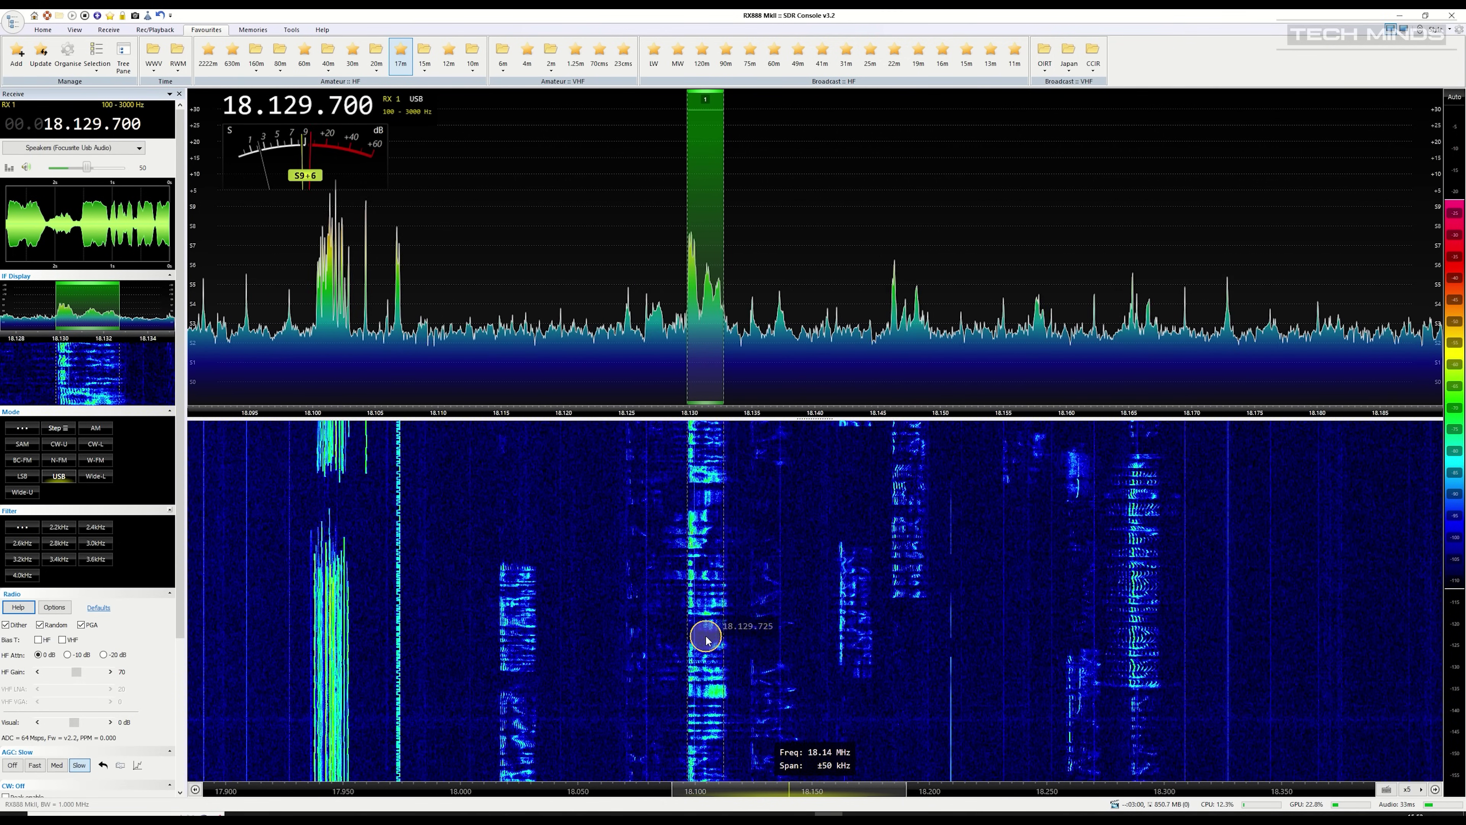
{"action": "left_click", "coordinate": [855, 604]}
{"action": "left_click", "coordinate": [945, 586]}
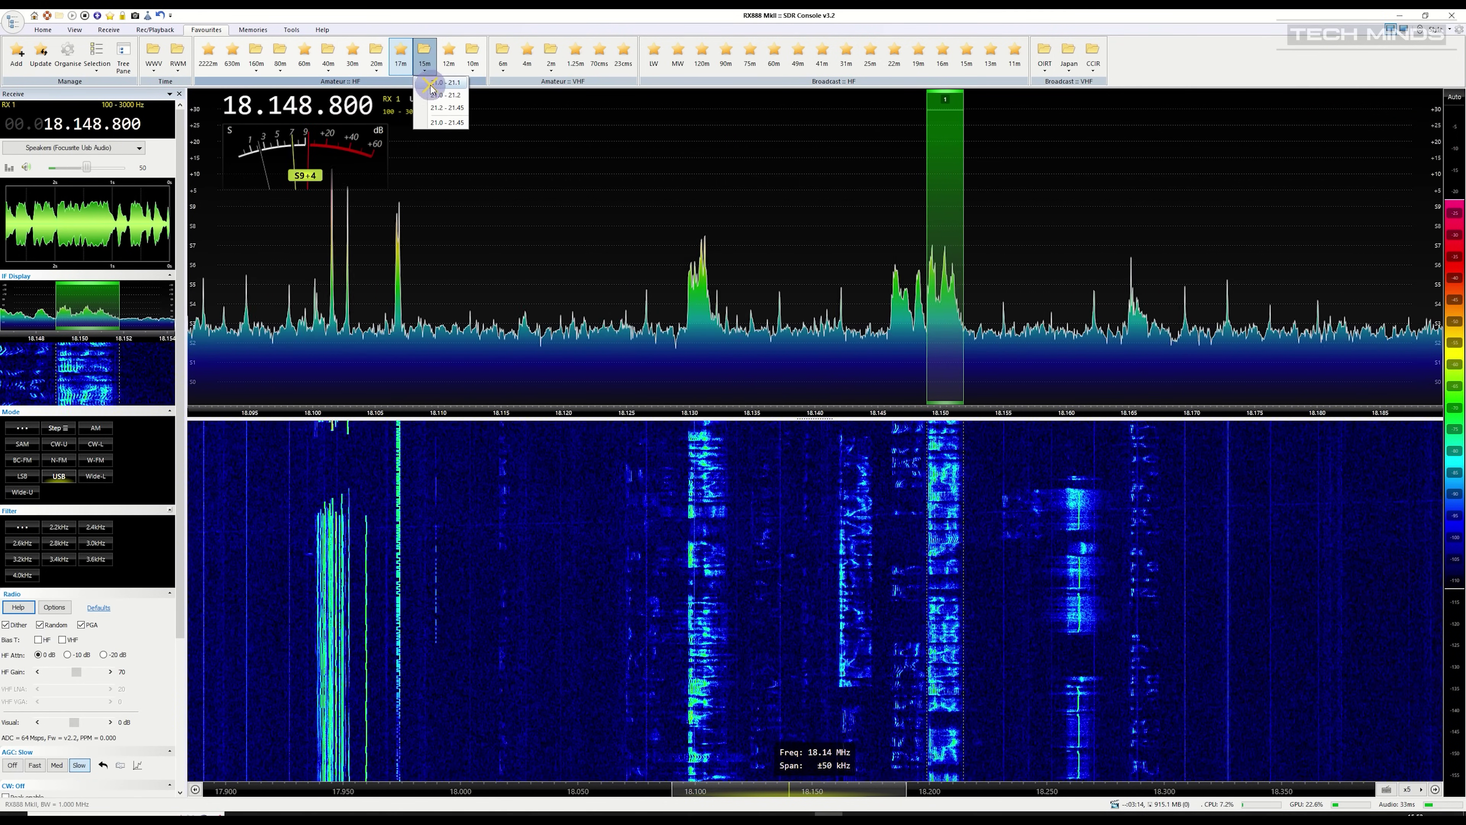
Recall the 15 m amateur band favourite and show it centred on 21.15 MHz with a span of about ±145 kHz
{"action": "left_click", "coordinate": [424, 55]}
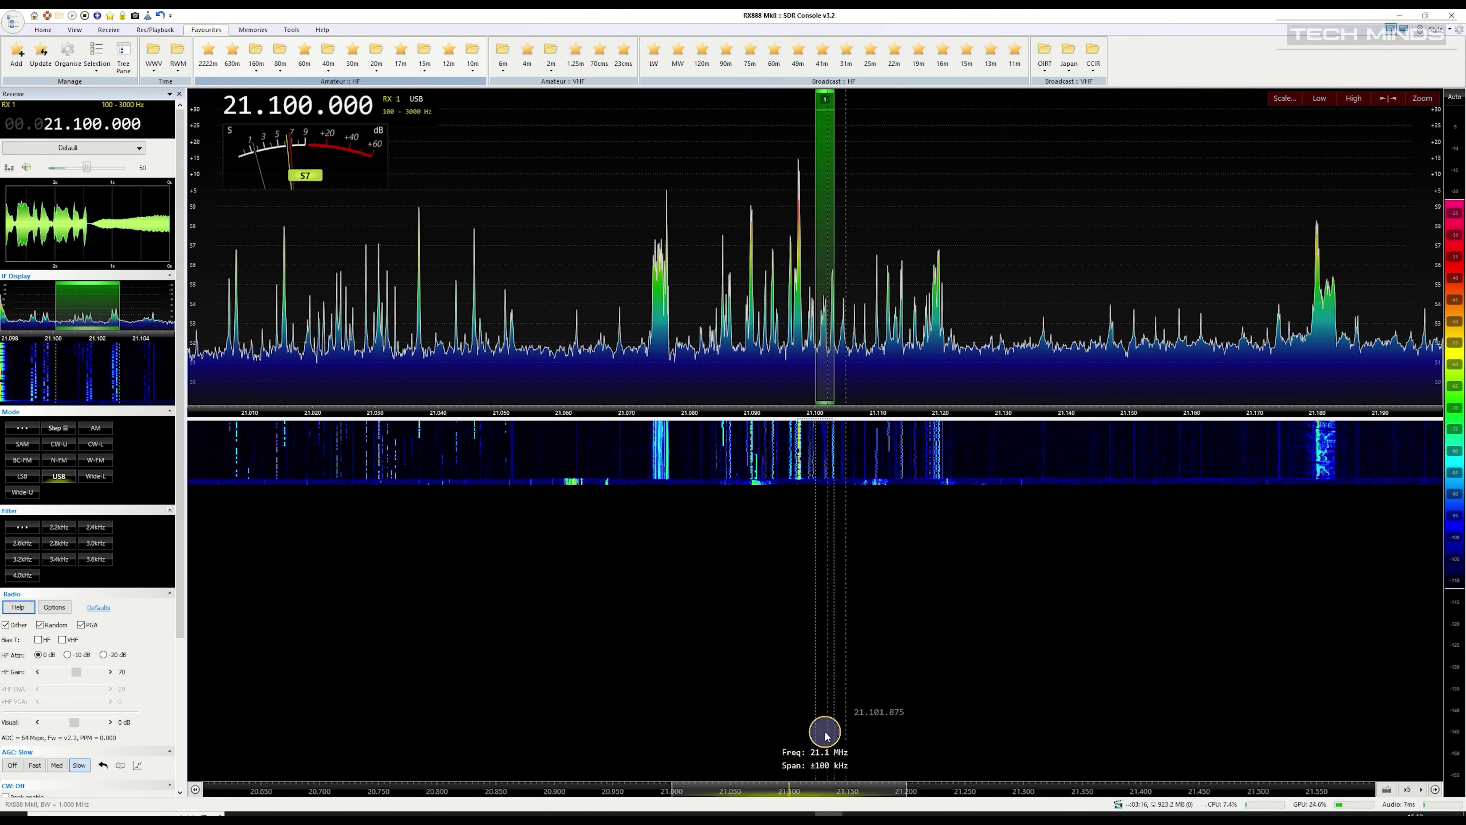
{"action": "left_click_drag", "start_coordinate": [753, 793], "coordinate": [694, 792]}
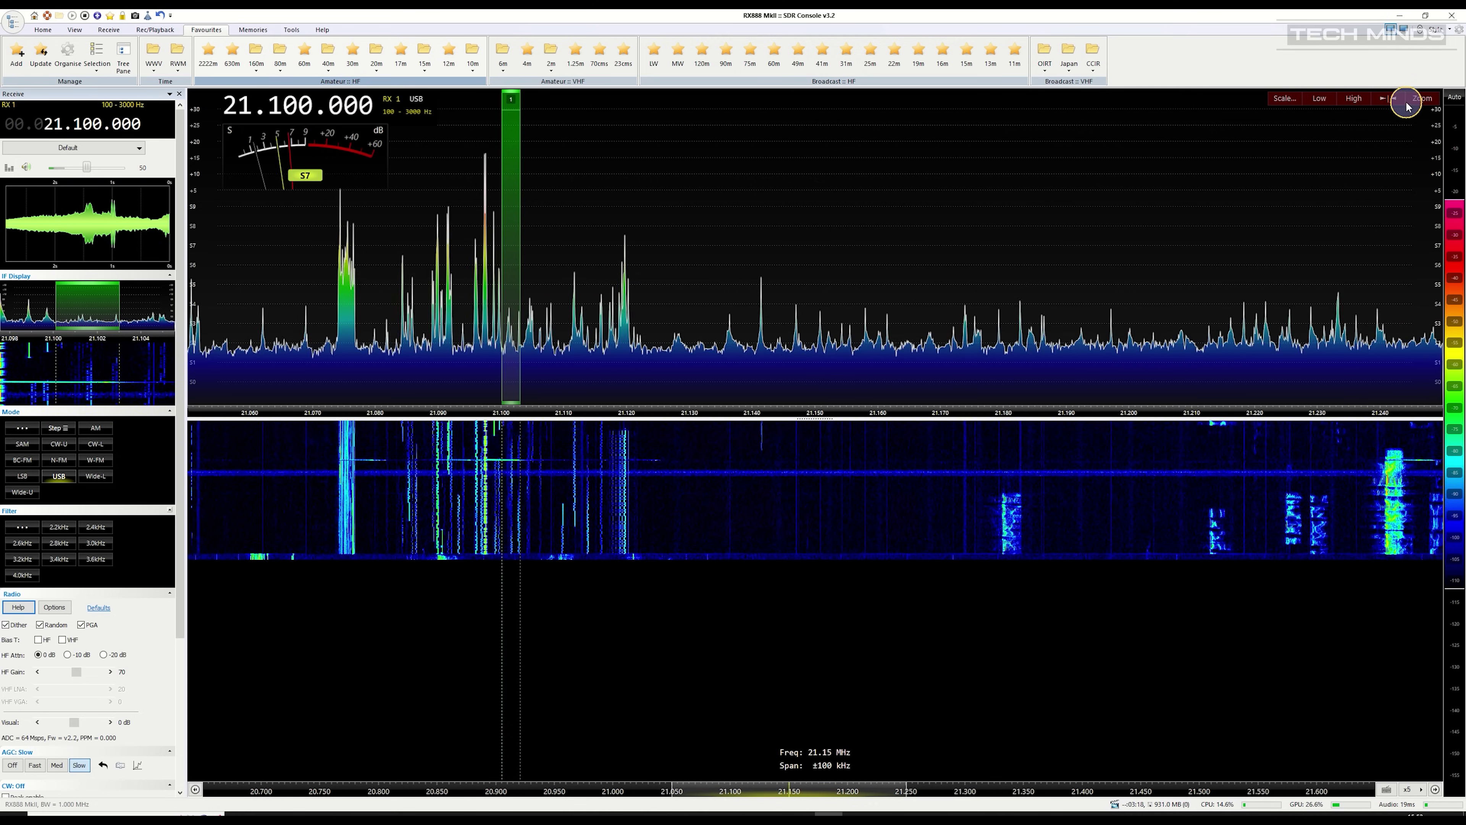
{"action": "mouse_move", "coordinate": [1419, 205]}
{"action": "left_click_drag", "start_coordinate": [1420, 205], "coordinate": [1417, 236]}
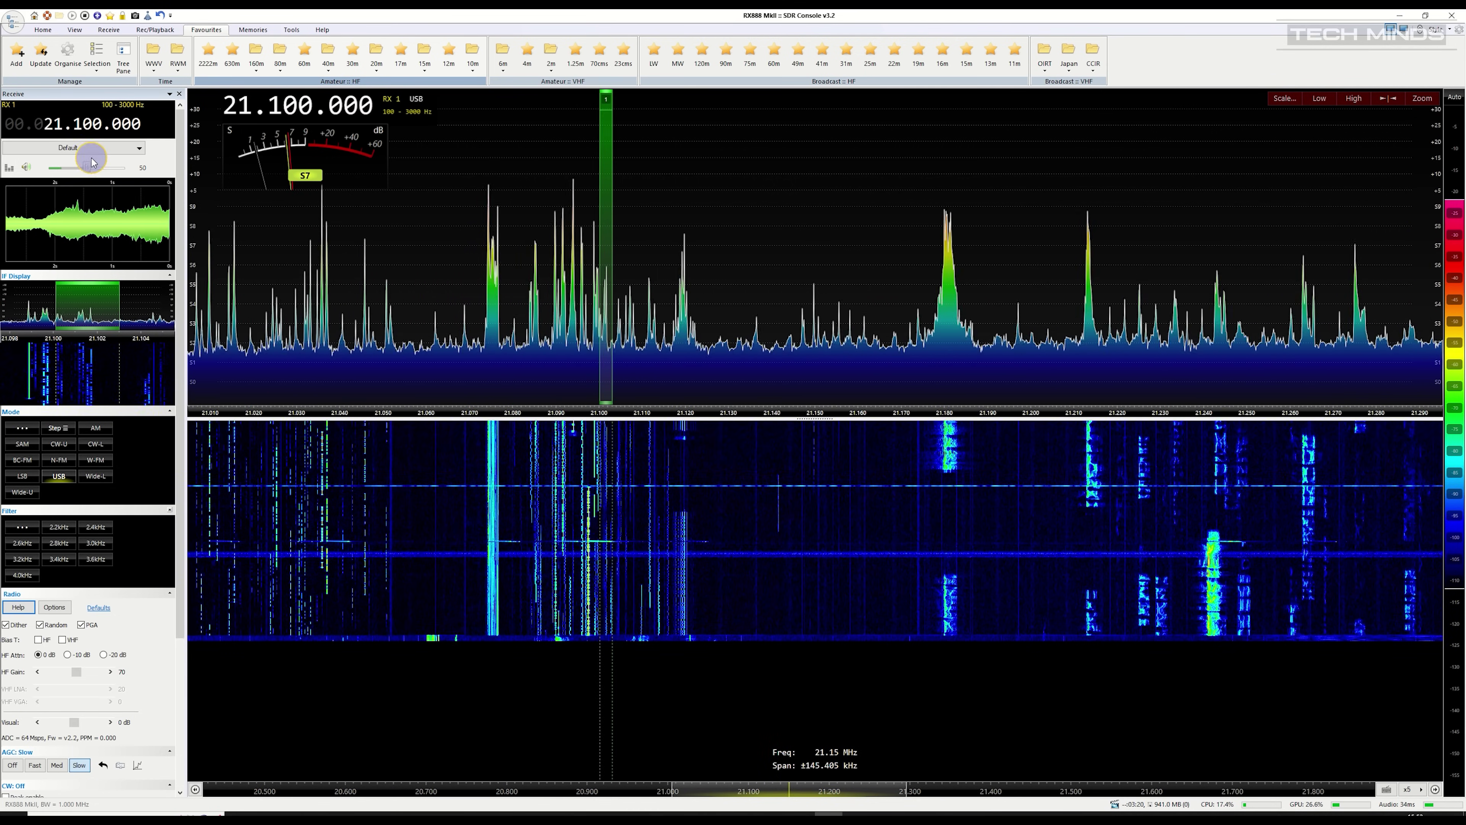
Set the audio output to Speakers (Focusrite Usb Audio) and fine-tune the 15 m voice signal to 21.179.600 MHz
{"action": "left_click", "coordinate": [83, 147]}
{"action": "left_click", "coordinate": [73, 230]}
{"action": "left_click", "coordinate": [949, 568]}
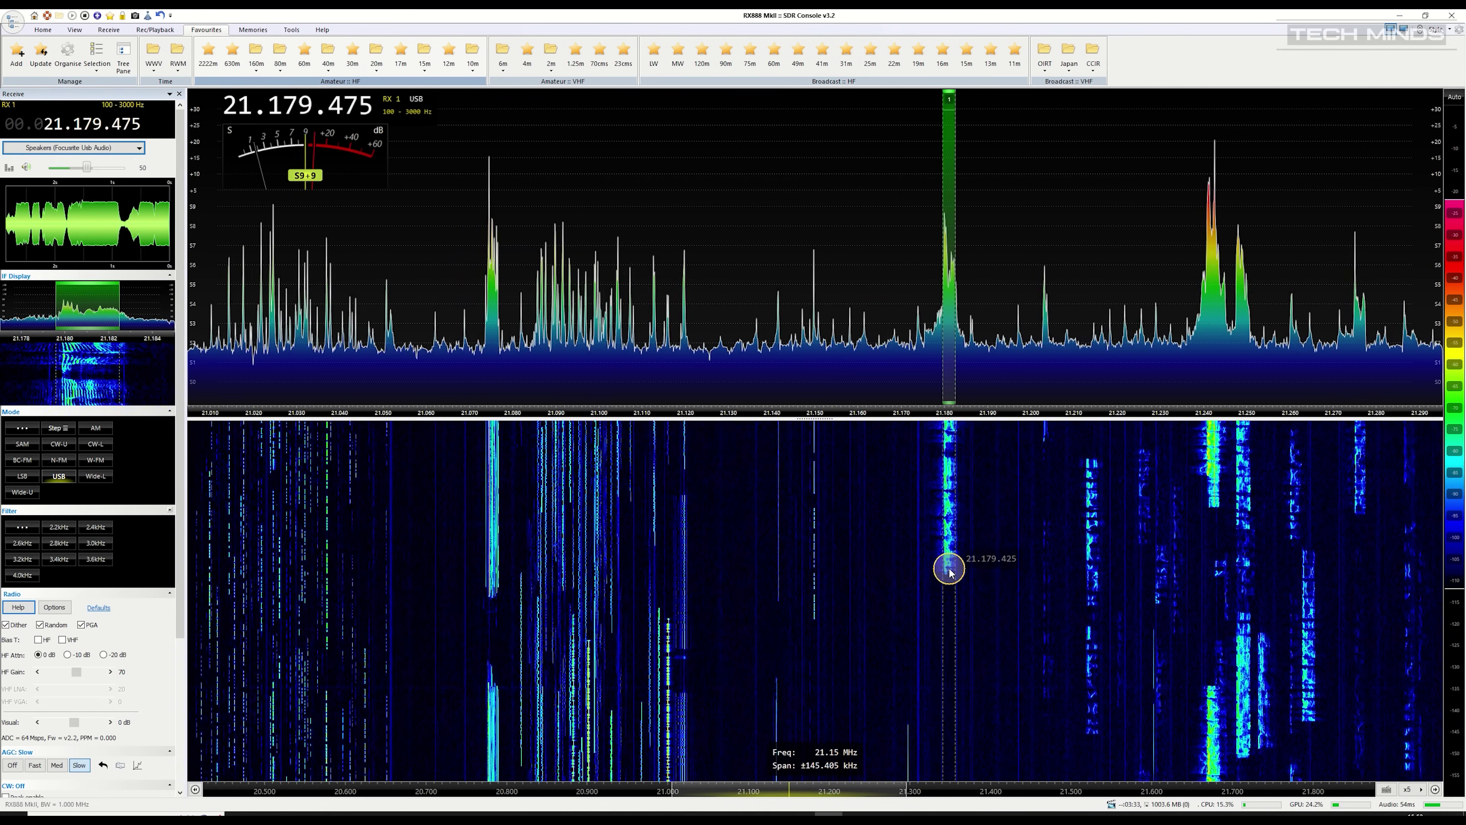
{"action": "scroll", "coordinate": [948, 568], "scroll_direction": "up", "scroll_amount": 4}
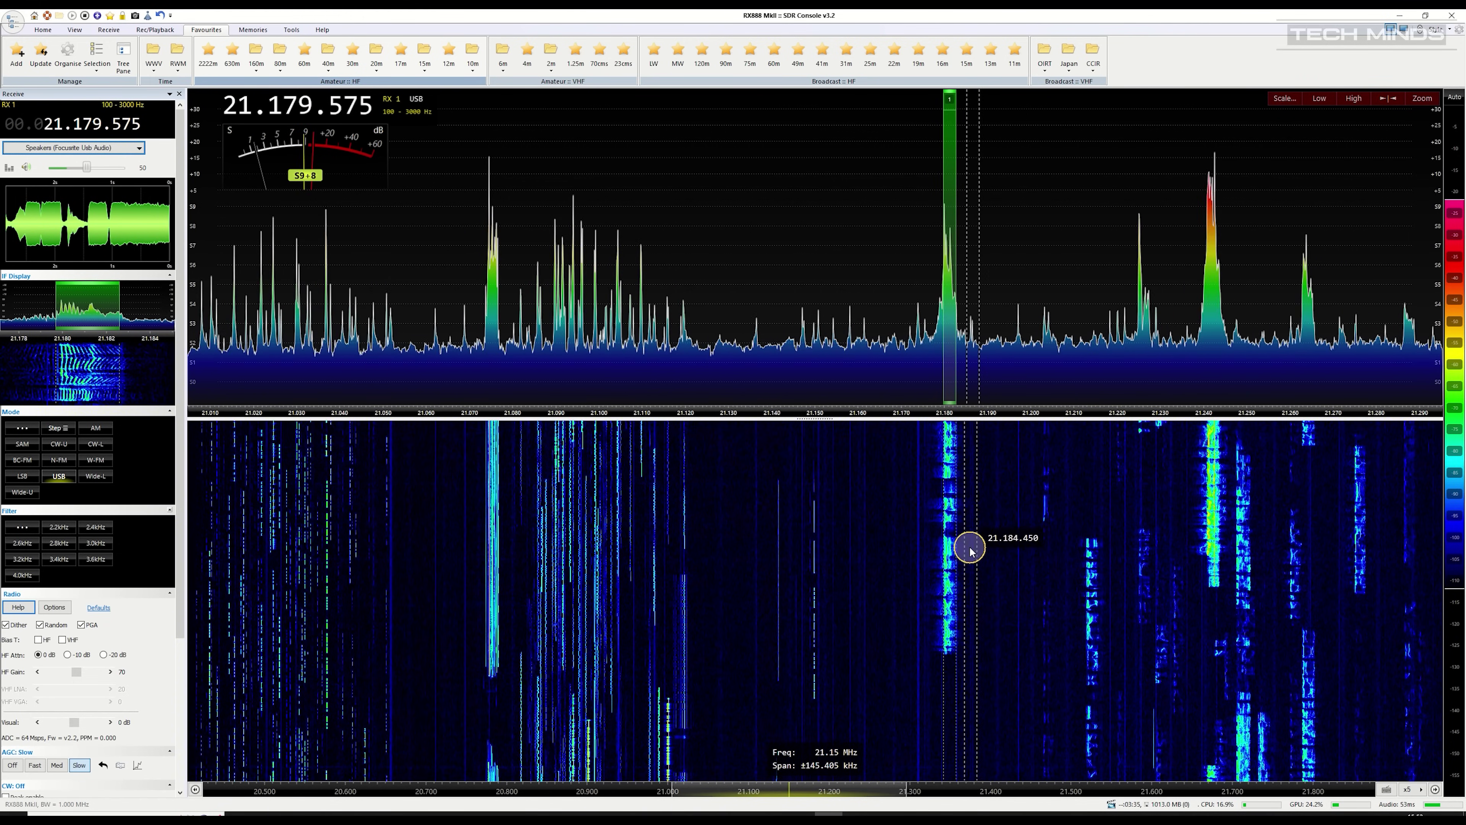
{"action": "scroll", "coordinate": [962, 550], "scroll_direction": "down", "scroll_amount": 1}
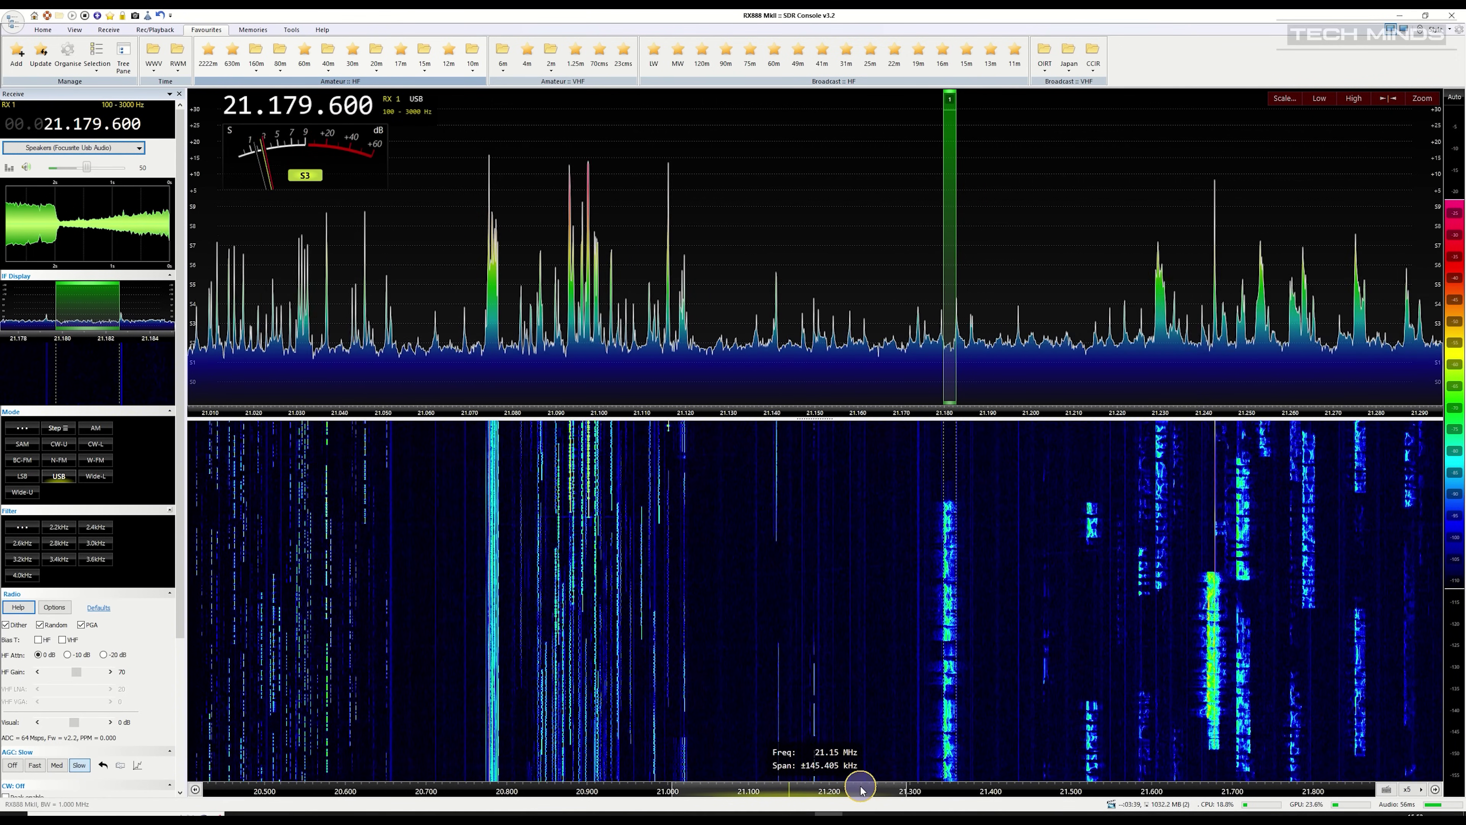
Centre the 15 m spectrum on 21.18 MHz and fine-tune the strong voice signal to 21.240.650 MHz
{"action": "left_click_drag", "start_coordinate": [858, 786], "coordinate": [890, 790]}
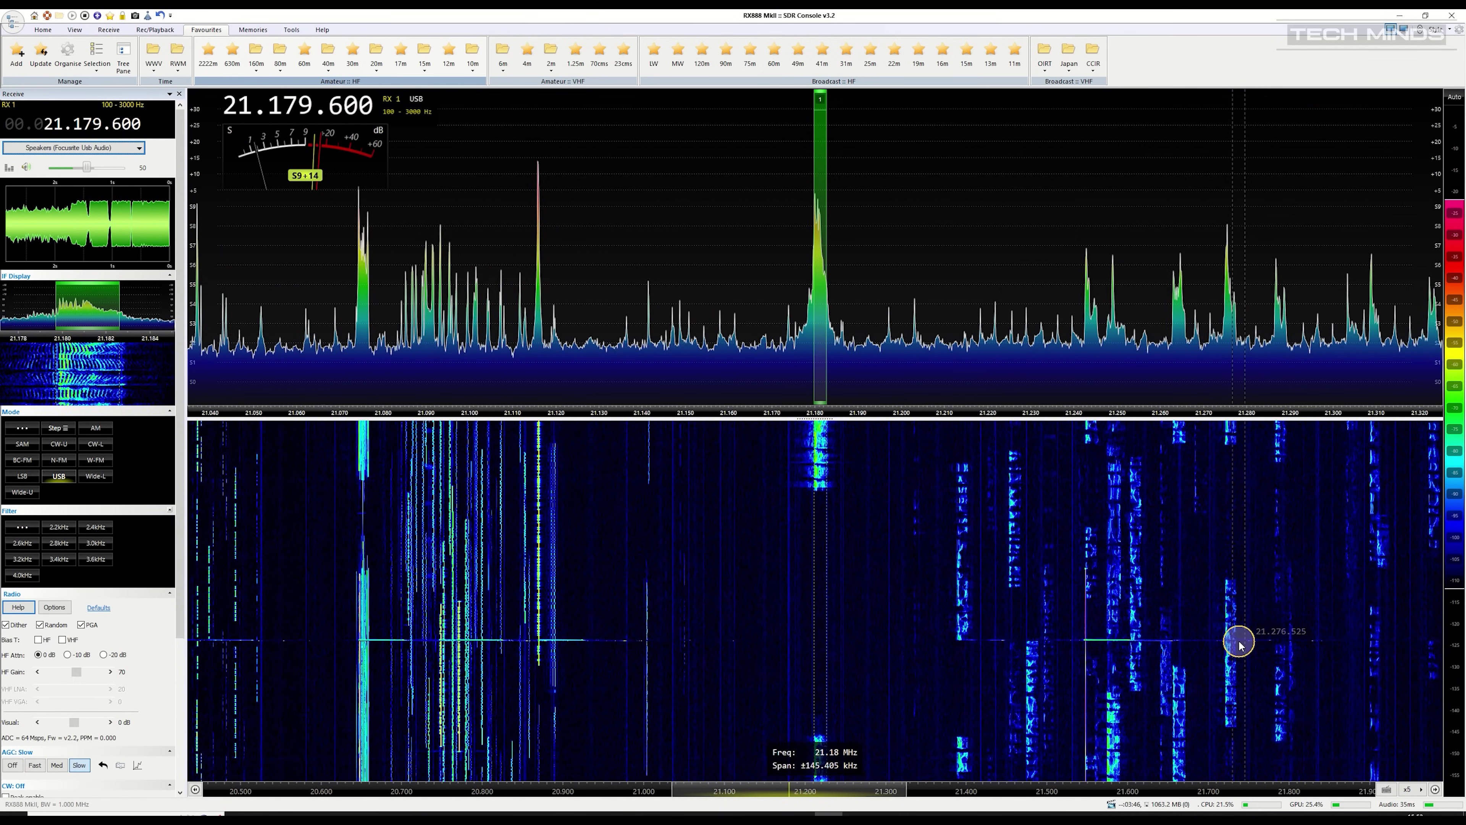
{"action": "left_click", "coordinate": [1084, 605]}
{"action": "scroll", "coordinate": [1084, 605], "scroll_direction": "up", "scroll_amount": 3}
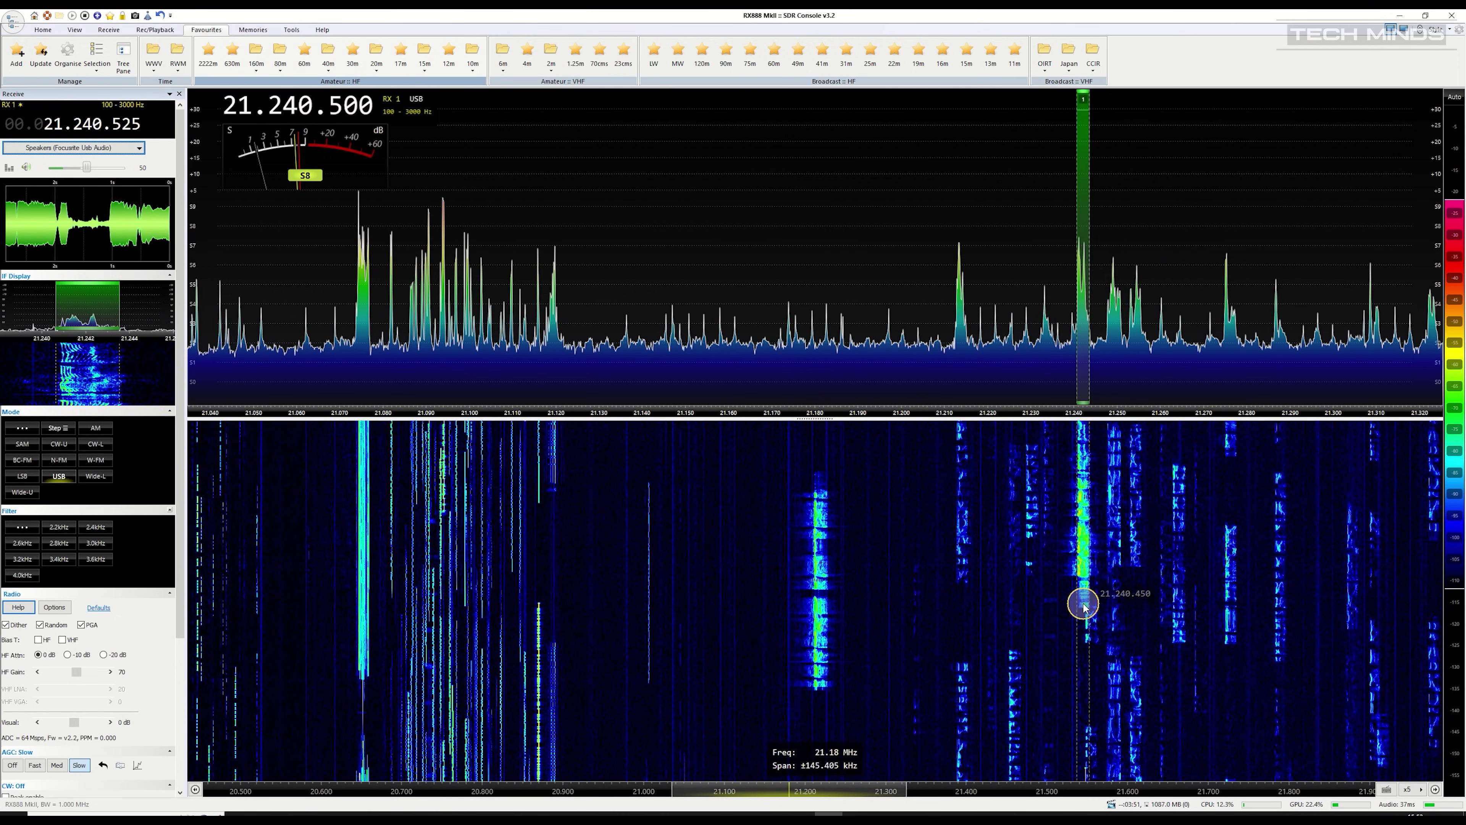
{"action": "scroll", "coordinate": [1084, 604], "scroll_direction": "up", "scroll_amount": 4}
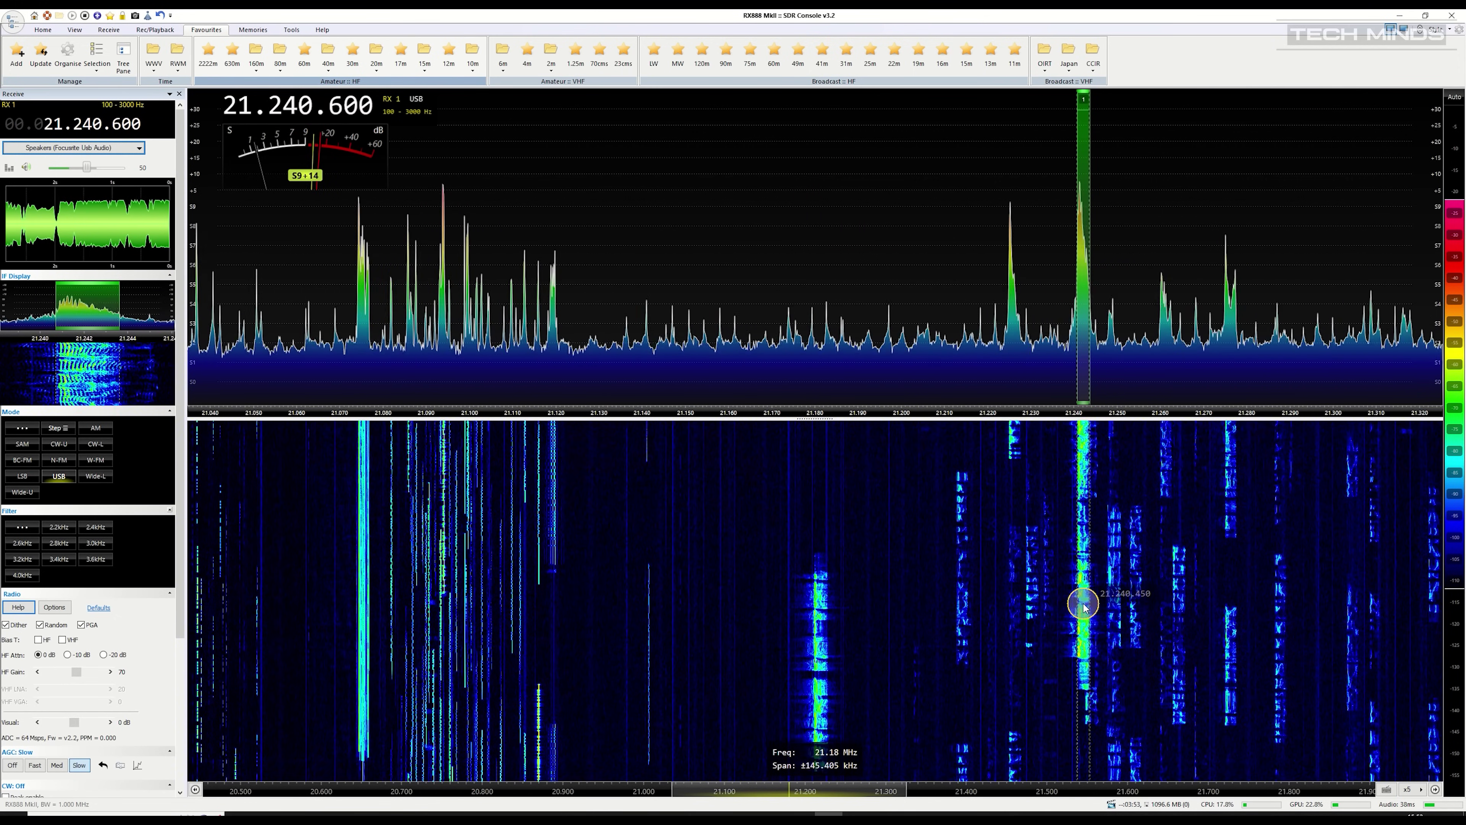
{"action": "scroll", "coordinate": [1084, 605], "scroll_direction": "up", "scroll_amount": 3}
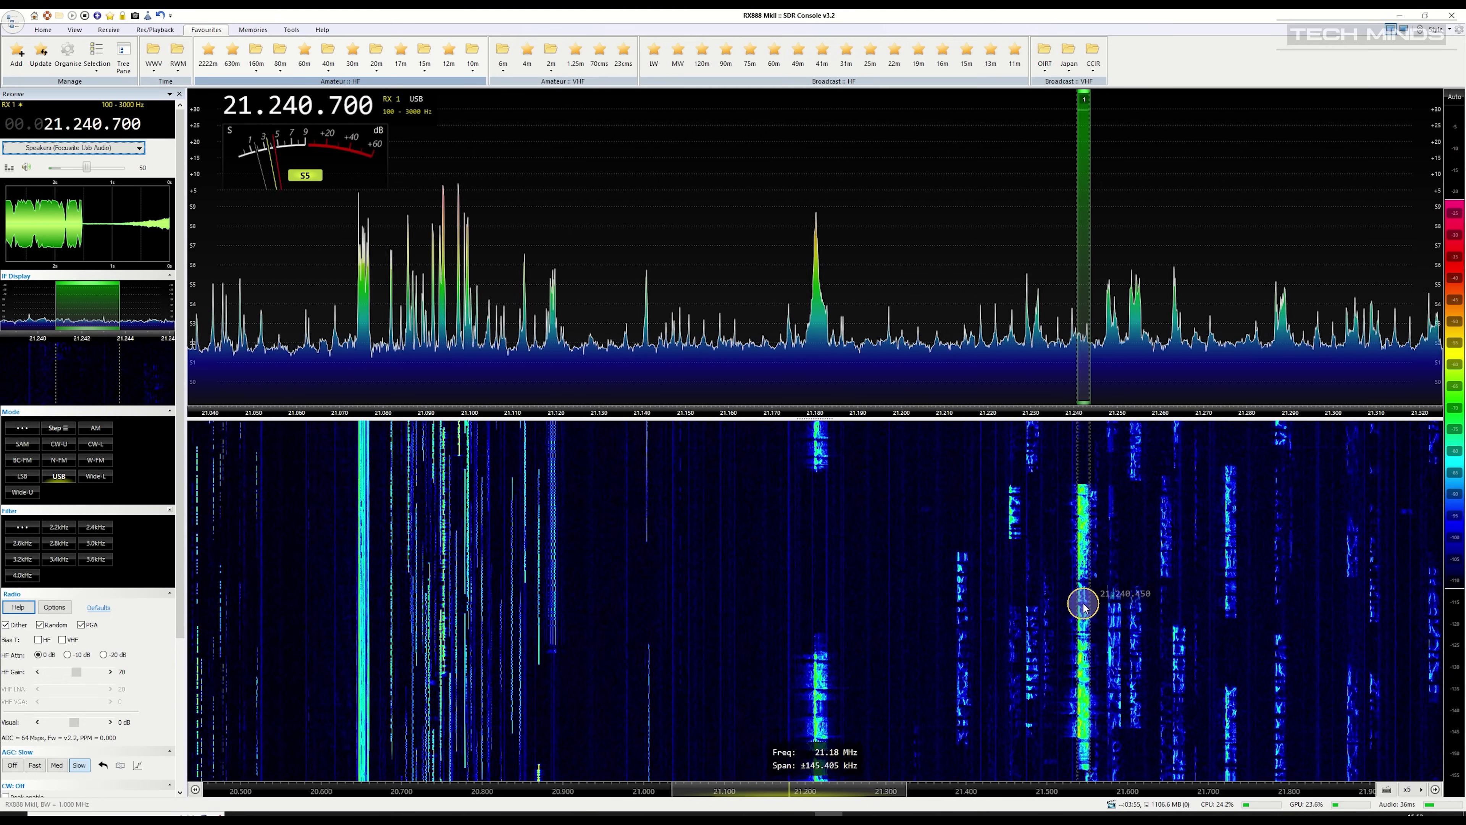
{"action": "scroll", "coordinate": [1083, 605], "scroll_direction": "down", "scroll_amount": 2}
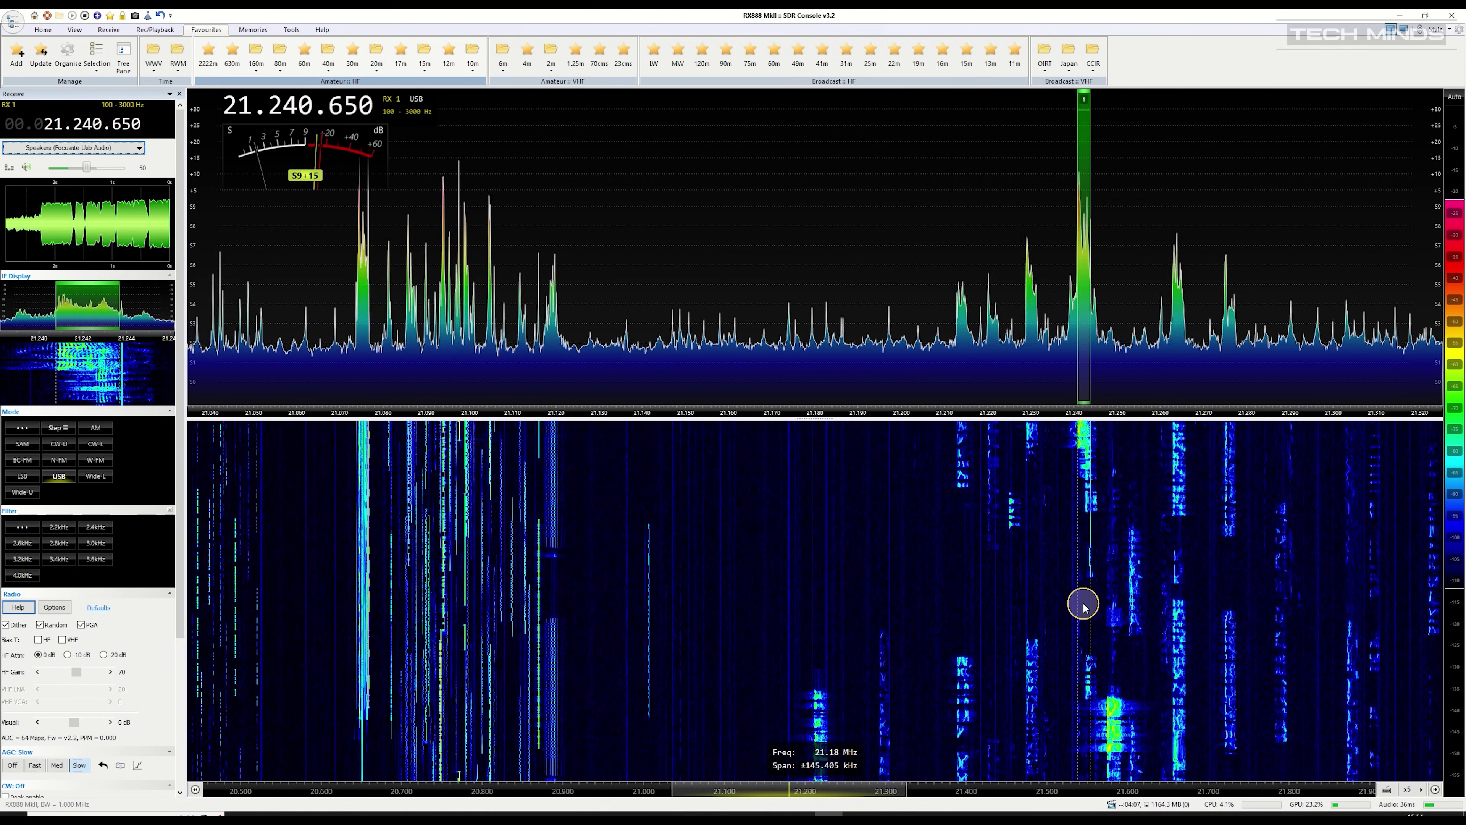
Adjust the tuning to 21.240.700 MHz and switch to the neighbouring voice signal at 21.247.075 MHz
{"action": "scroll", "coordinate": [1083, 605], "scroll_direction": "up", "scroll_amount": 1}
{"action": "scroll", "coordinate": [1083, 605], "scroll_direction": "up", "scroll_amount": 2}
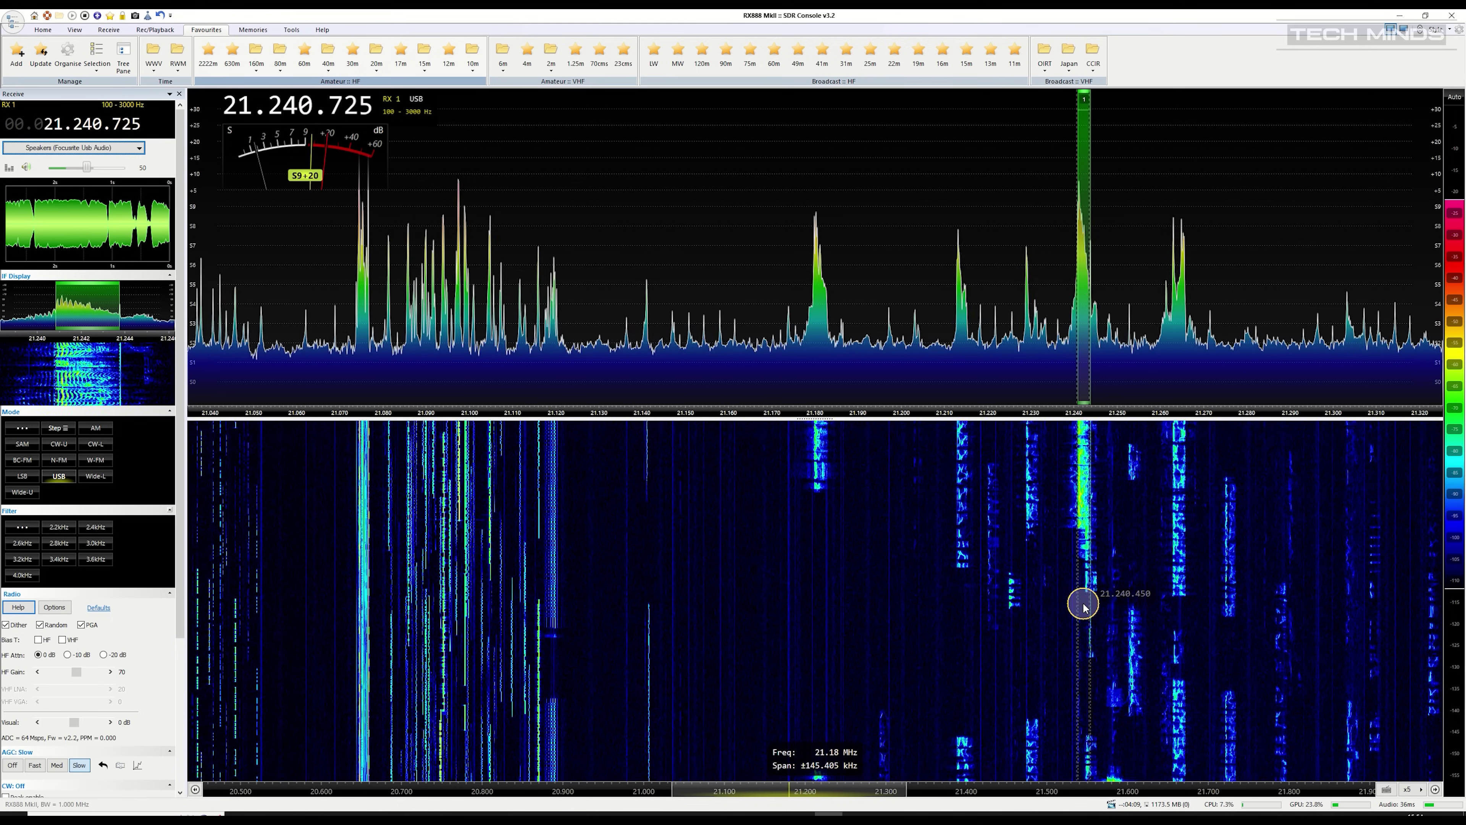
{"action": "scroll", "coordinate": [1082, 605], "scroll_direction": "down", "scroll_amount": 1}
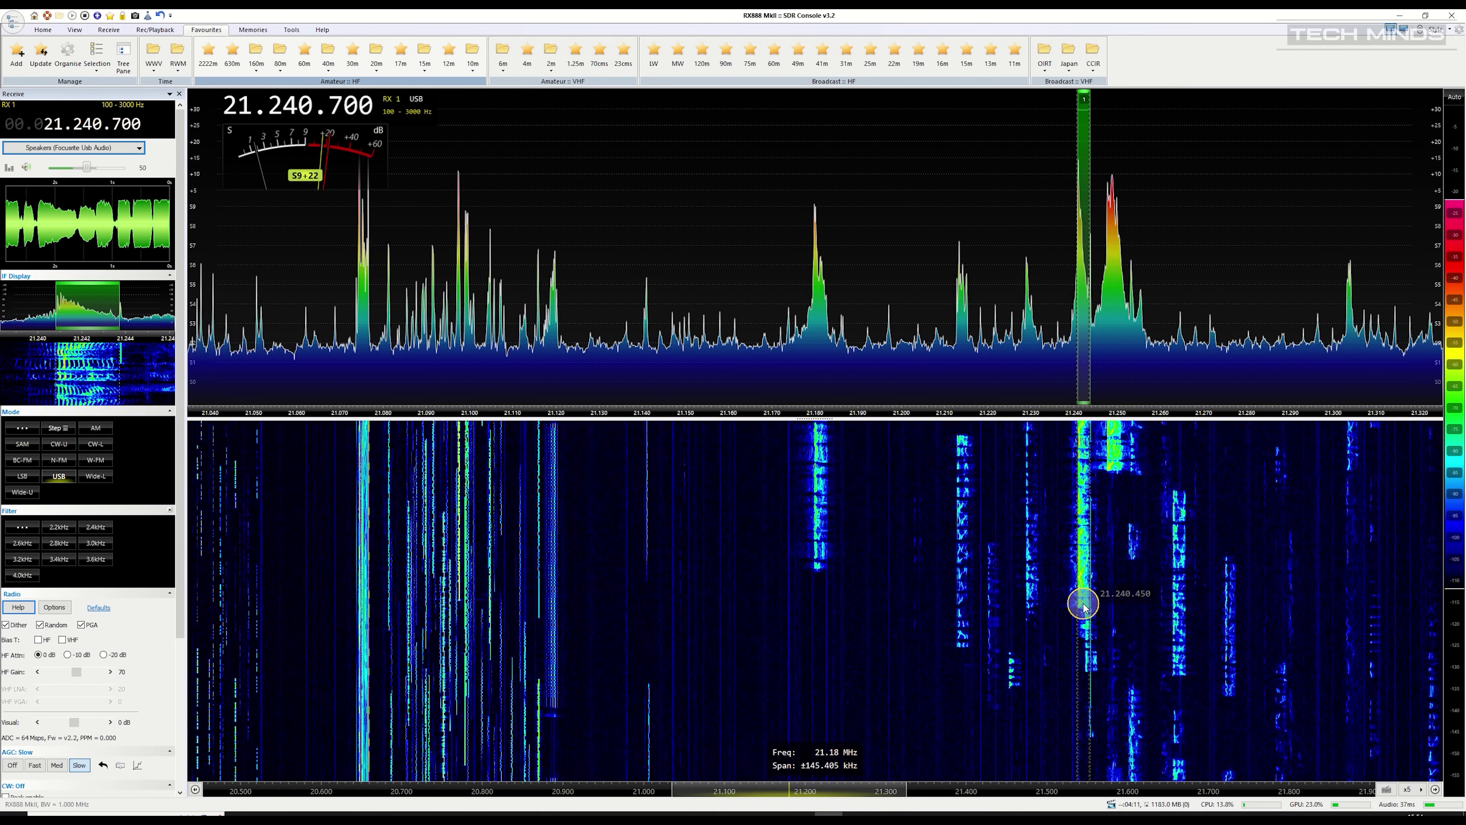
{"action": "left_click", "coordinate": [1111, 596]}
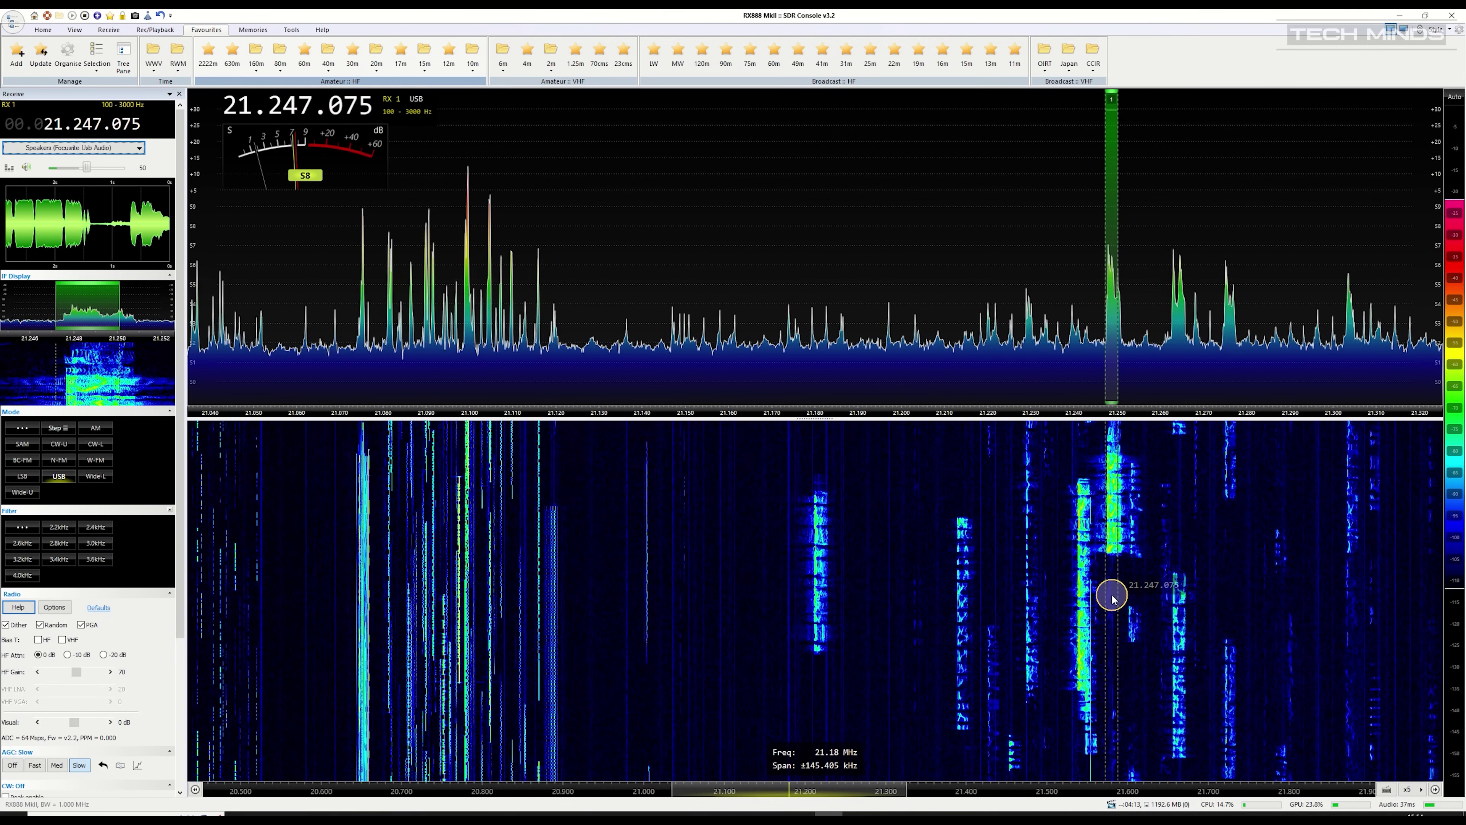
Recall the 12 m amateur band favourite and tune to the voice signal at 24.949.500 MHz
{"action": "left_click", "coordinate": [450, 56]}
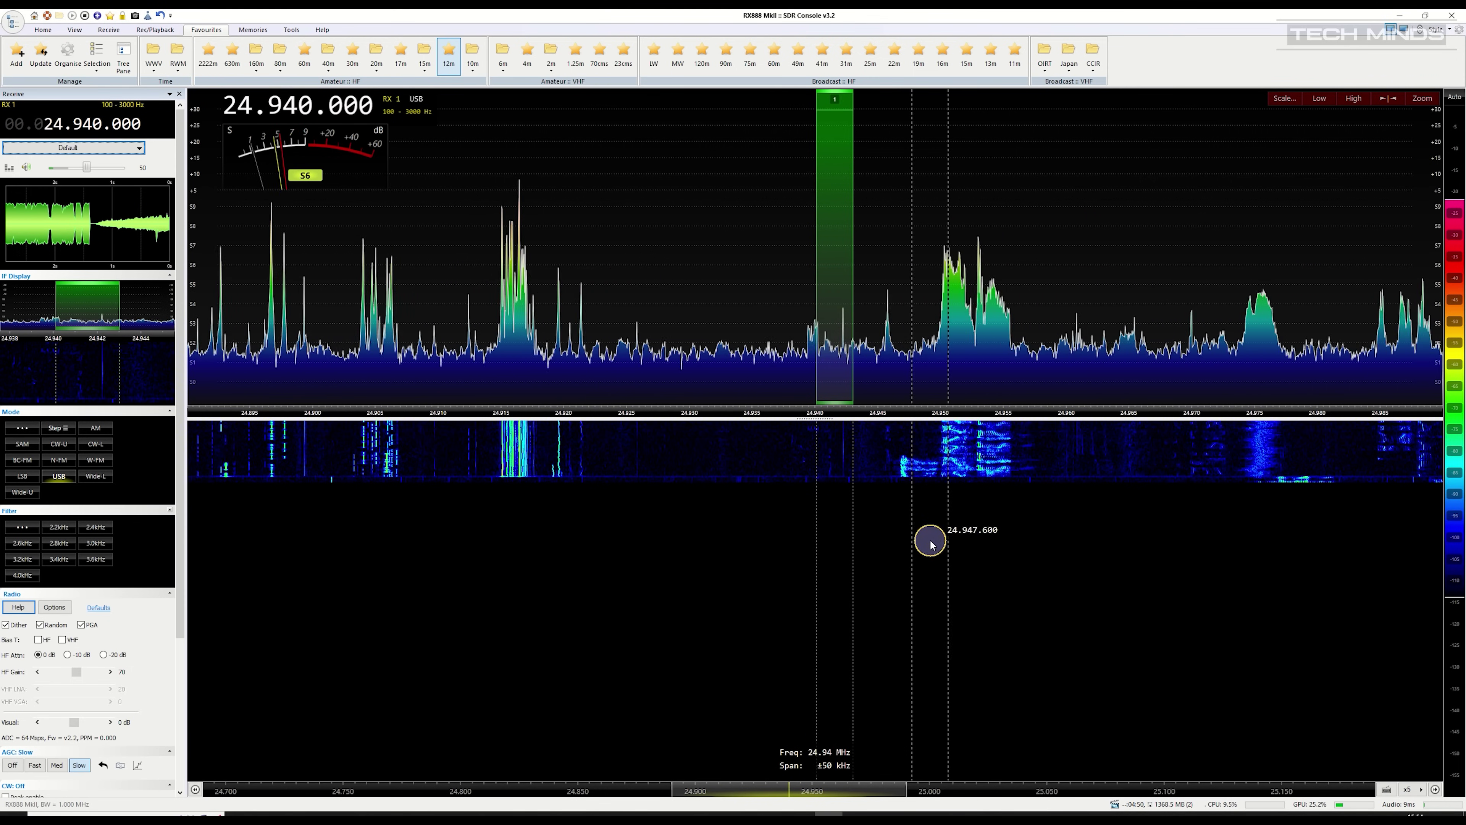
{"action": "left_click", "coordinate": [952, 557]}
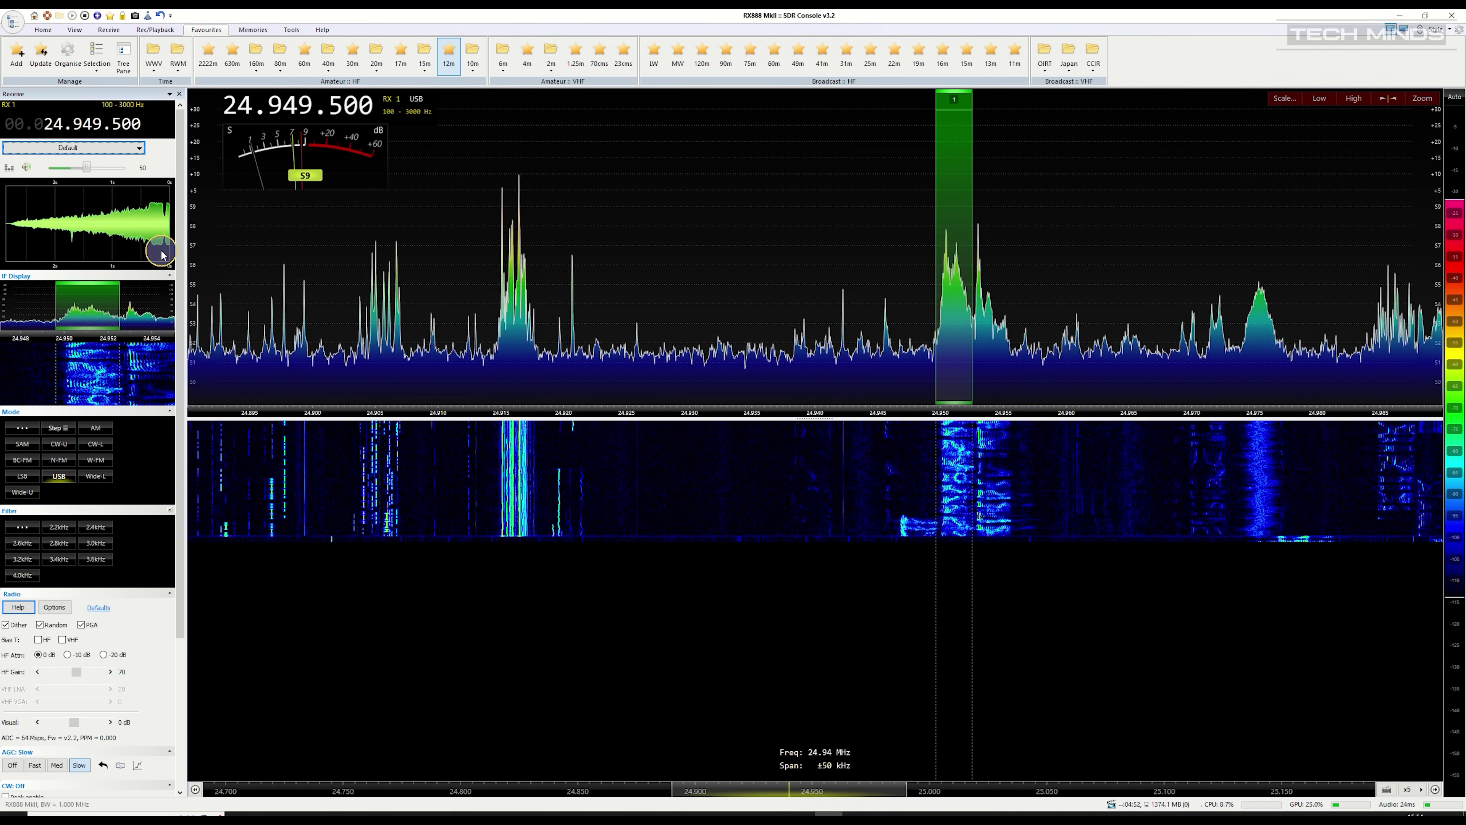
Set the audio output to Speakers (Focusrite Usb Audio) and tune to the adjacent voice signals at 24.952.500 MHz and 24.950.000 MHz
{"action": "left_click", "coordinate": [93, 148]}
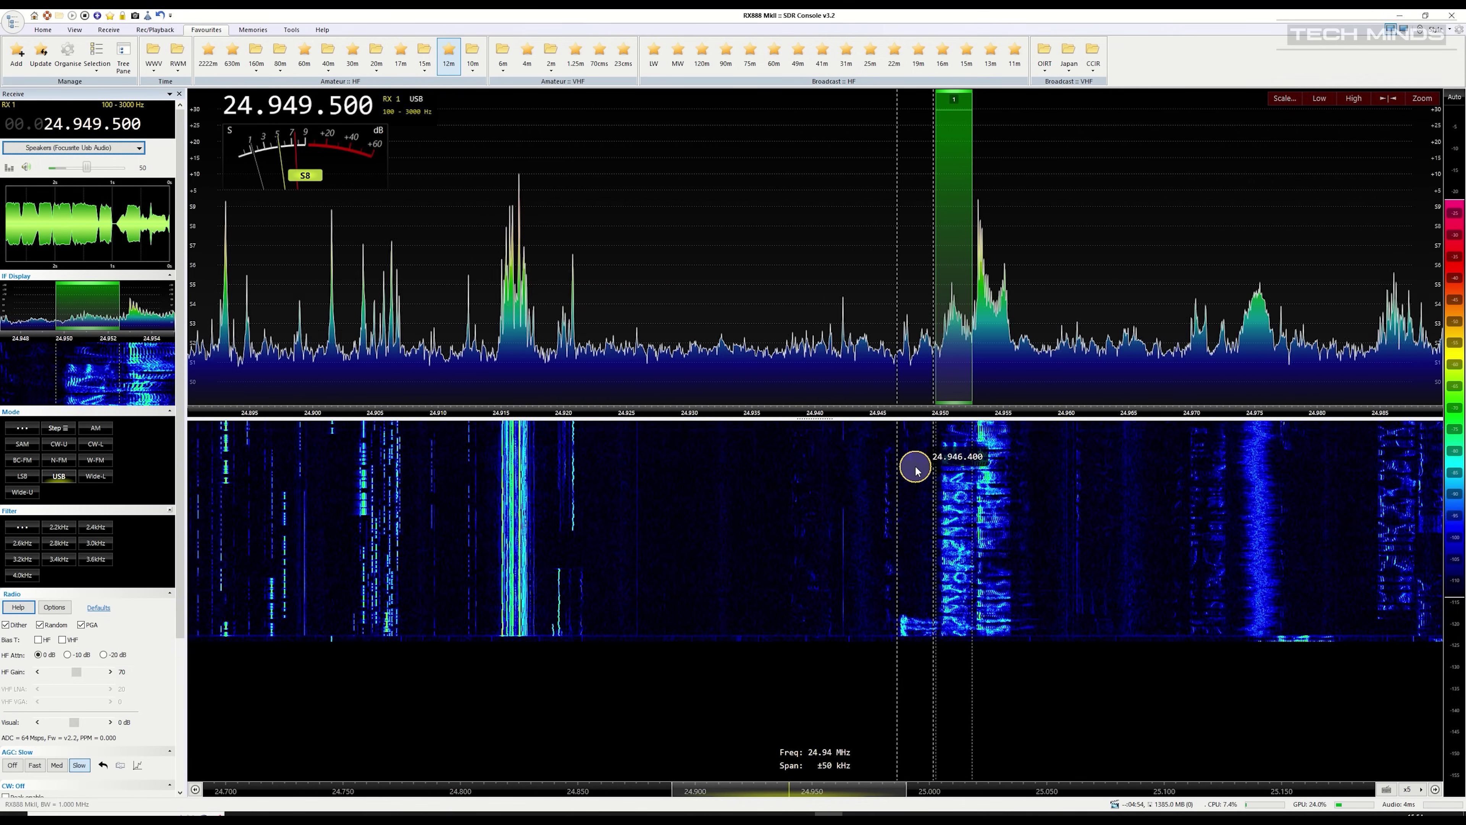
{"action": "left_click", "coordinate": [990, 502]}
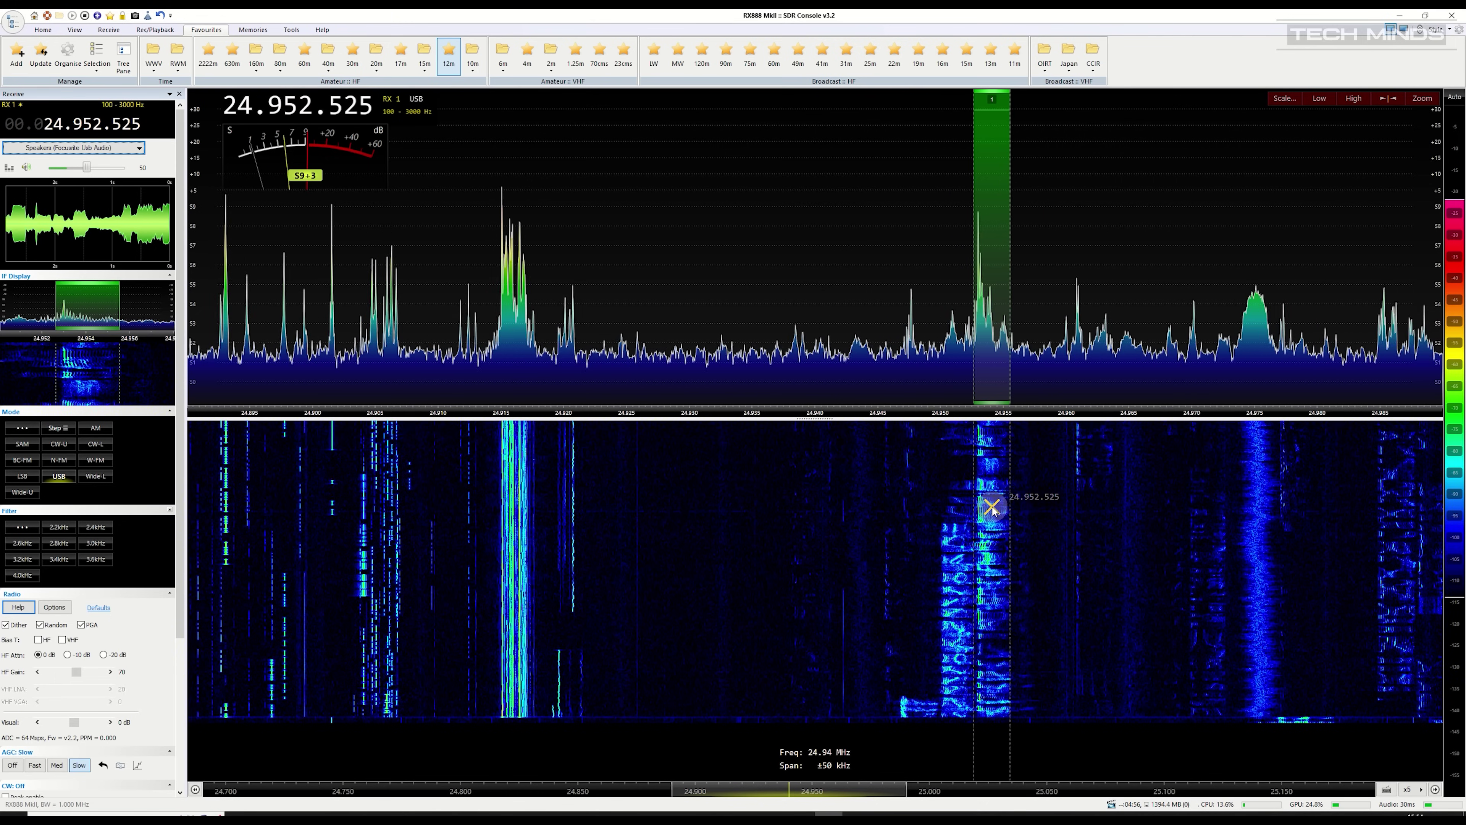
{"action": "scroll", "coordinate": [981, 509], "scroll_direction": "down", "scroll_amount": 1}
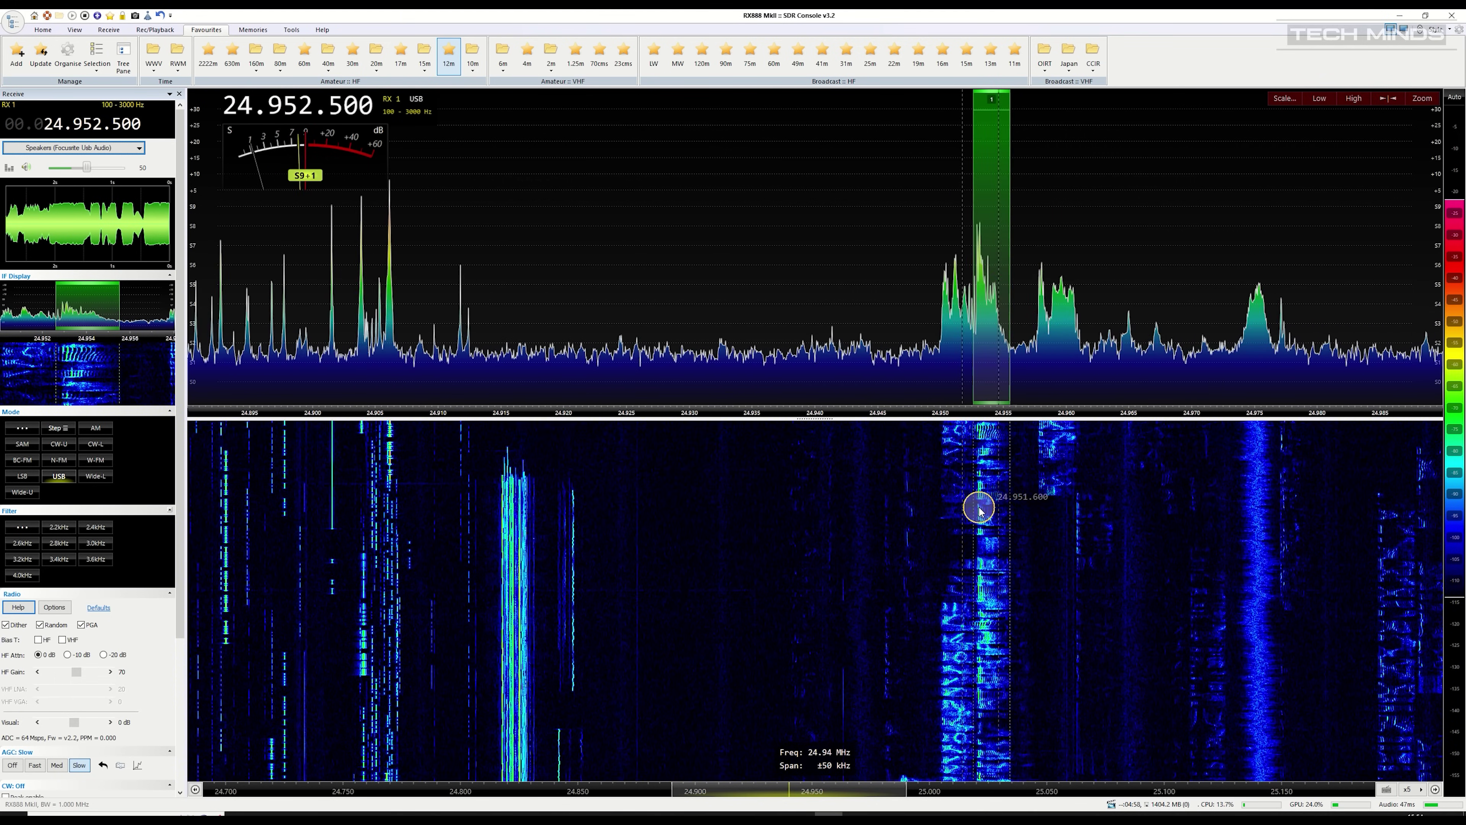
{"action": "left_click", "coordinate": [961, 514]}
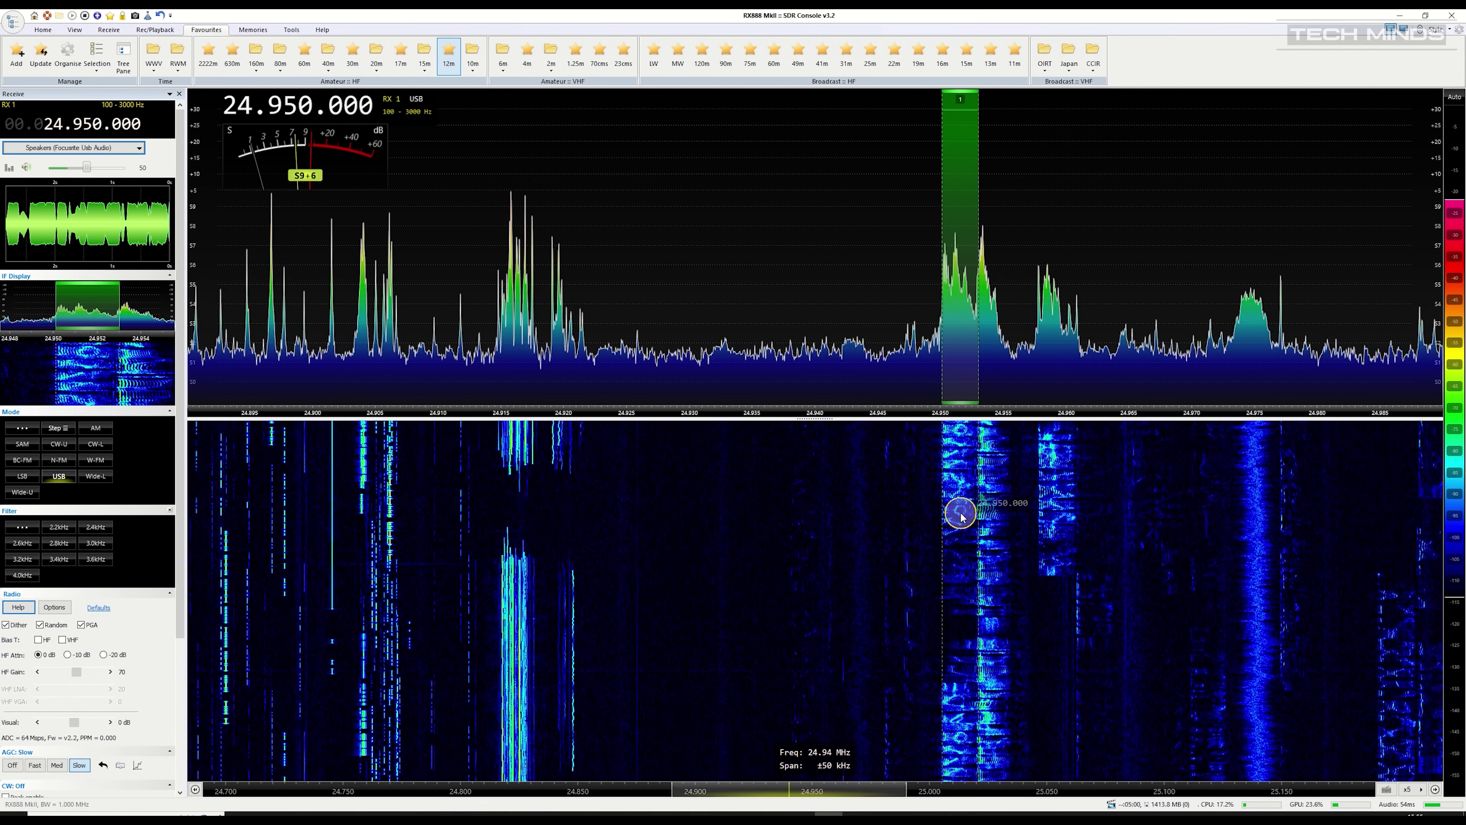
Fine-tune the 12 m voice signal to 24.949.700 MHz and shift the spectrum's centre to 24.955 MHz
{"action": "scroll", "coordinate": [961, 514], "scroll_direction": "up", "scroll_amount": 3}
{"action": "scroll", "coordinate": [961, 514], "scroll_direction": "down", "scroll_amount": 5}
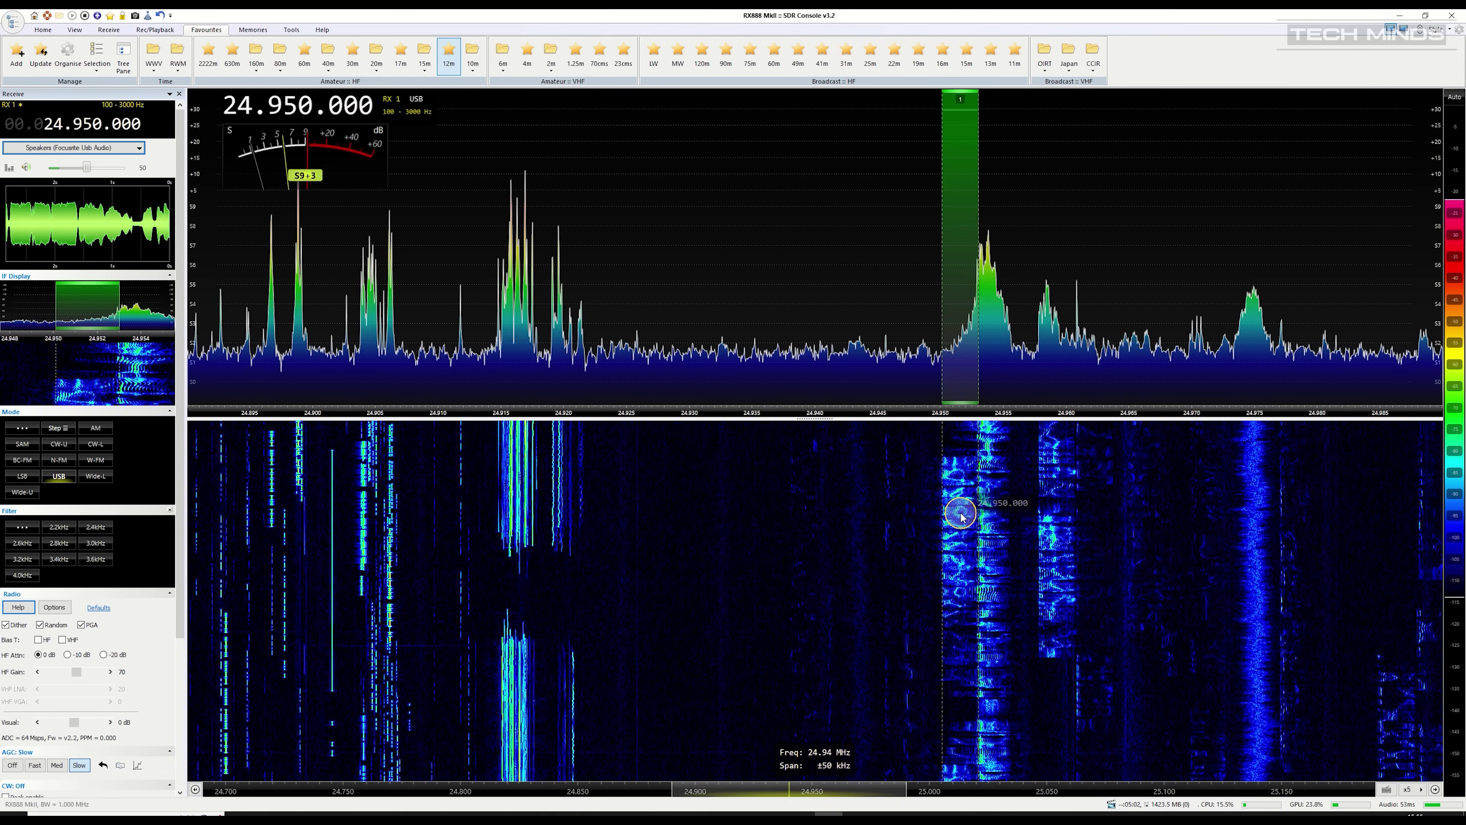
{"action": "scroll", "coordinate": [961, 513], "scroll_direction": "down", "scroll_amount": 1}
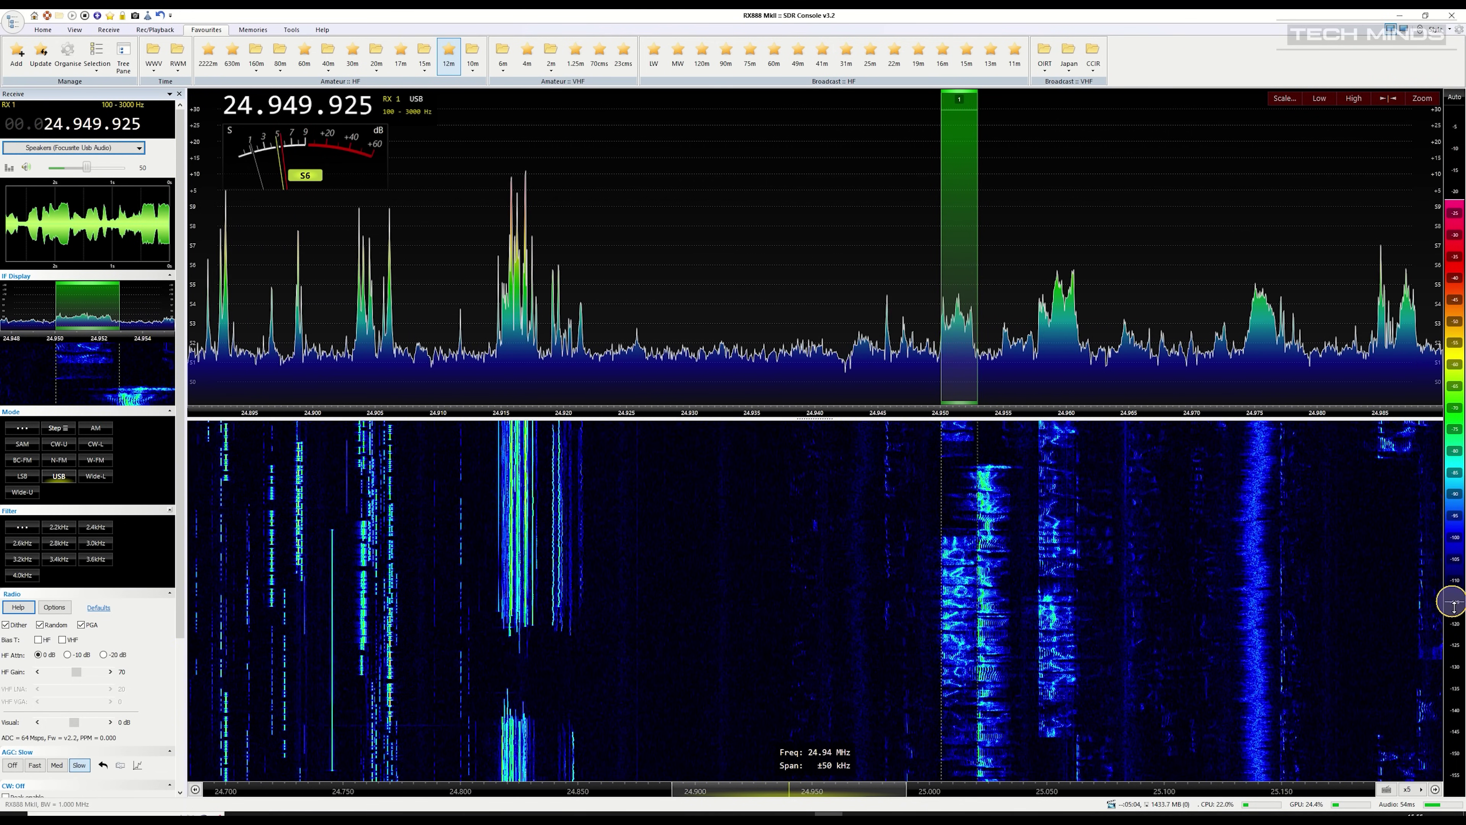
{"action": "left_click_drag", "start_coordinate": [914, 792], "coordinate": [949, 793]}
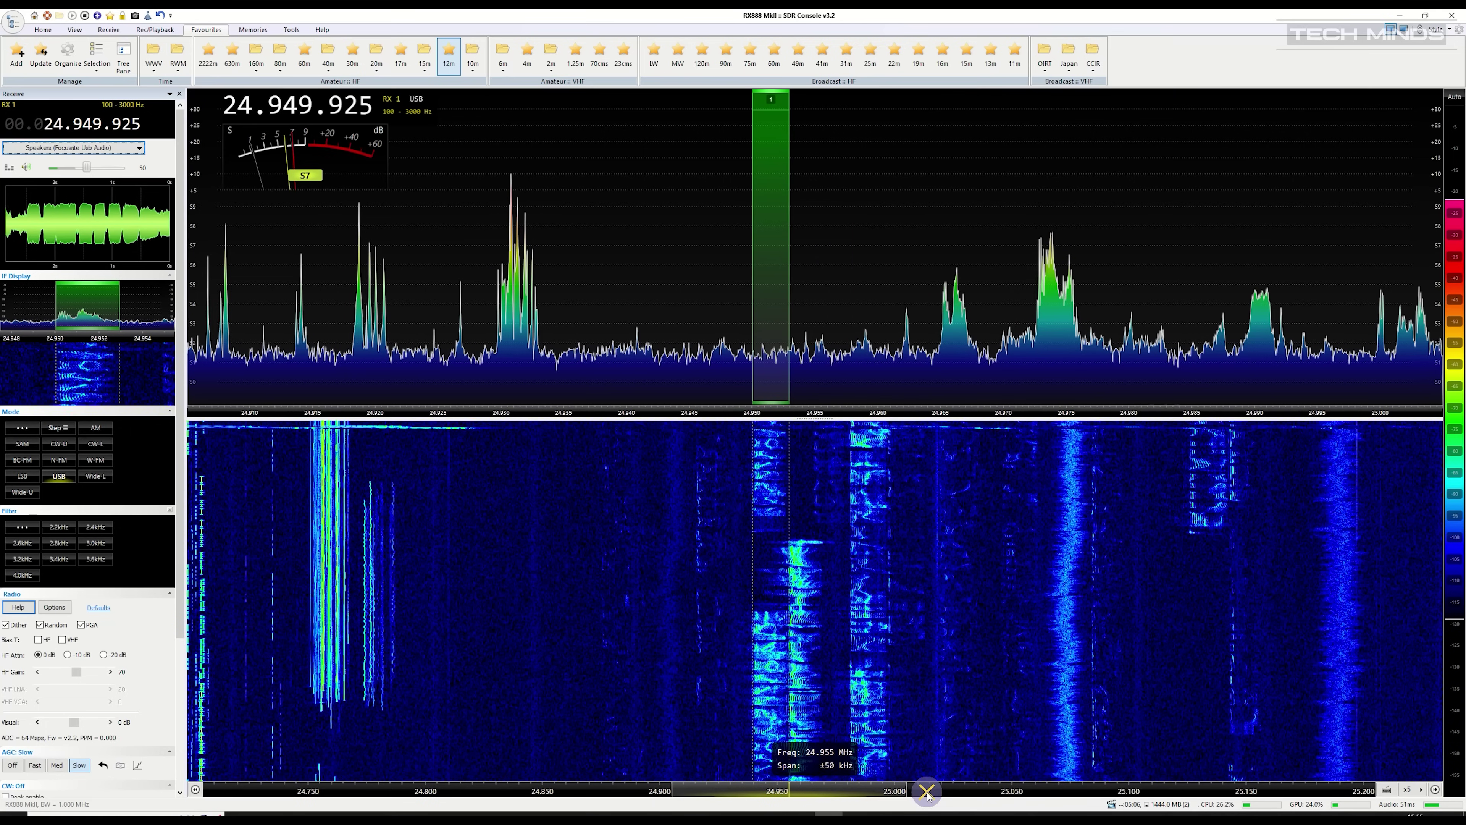
{"action": "scroll", "coordinate": [1098, 578], "scroll_direction": "down", "scroll_amount": 9}
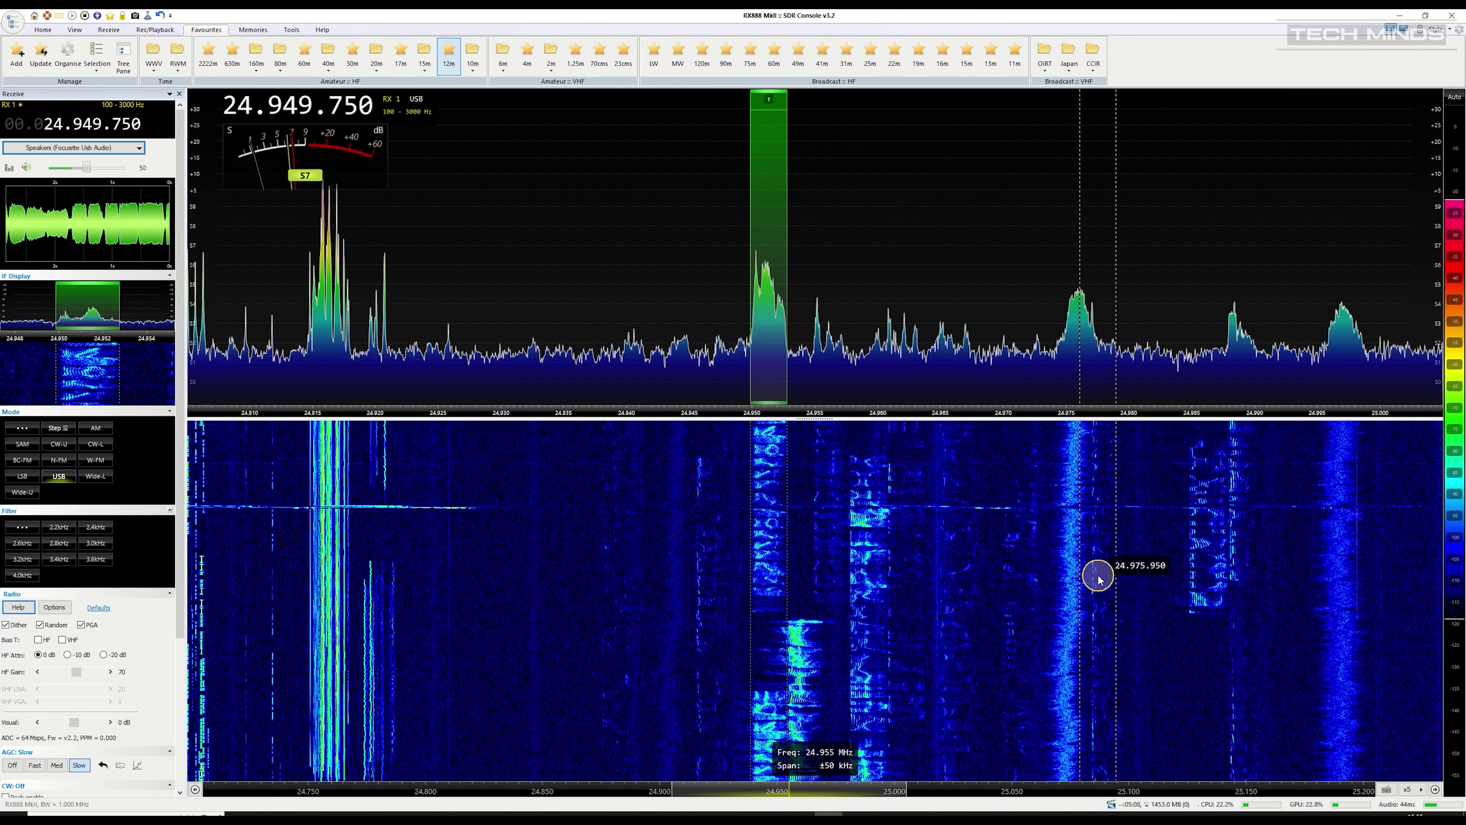
{"action": "scroll", "coordinate": [1098, 578], "scroll_direction": "up", "scroll_amount": 1}
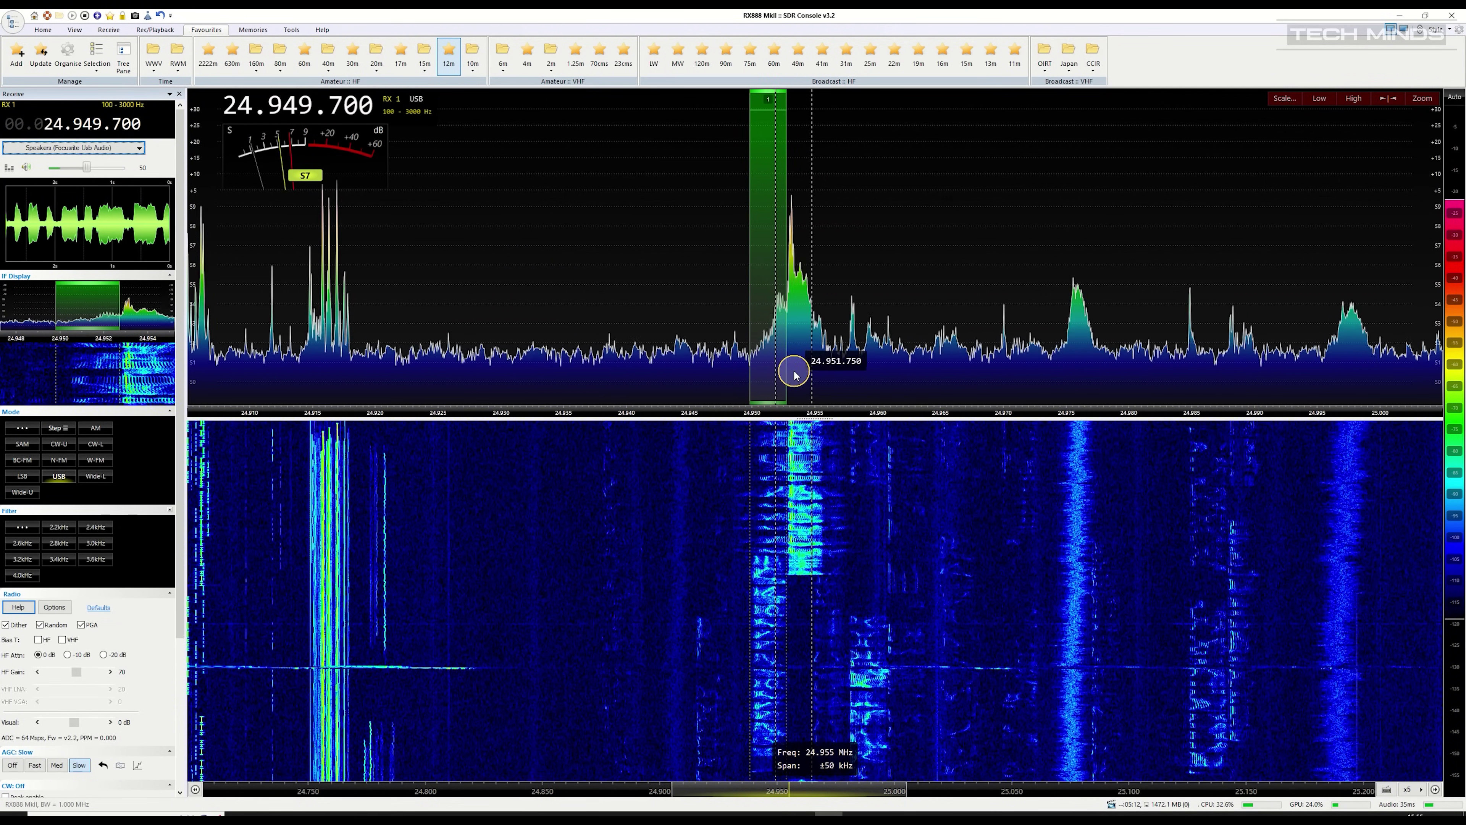
Narrow the receive filter to 100–2955 Hz and tune to the adjacent voice signal at 24.952.675 MHz
{"action": "left_click_drag", "start_coordinate": [788, 375], "coordinate": [787, 375]}
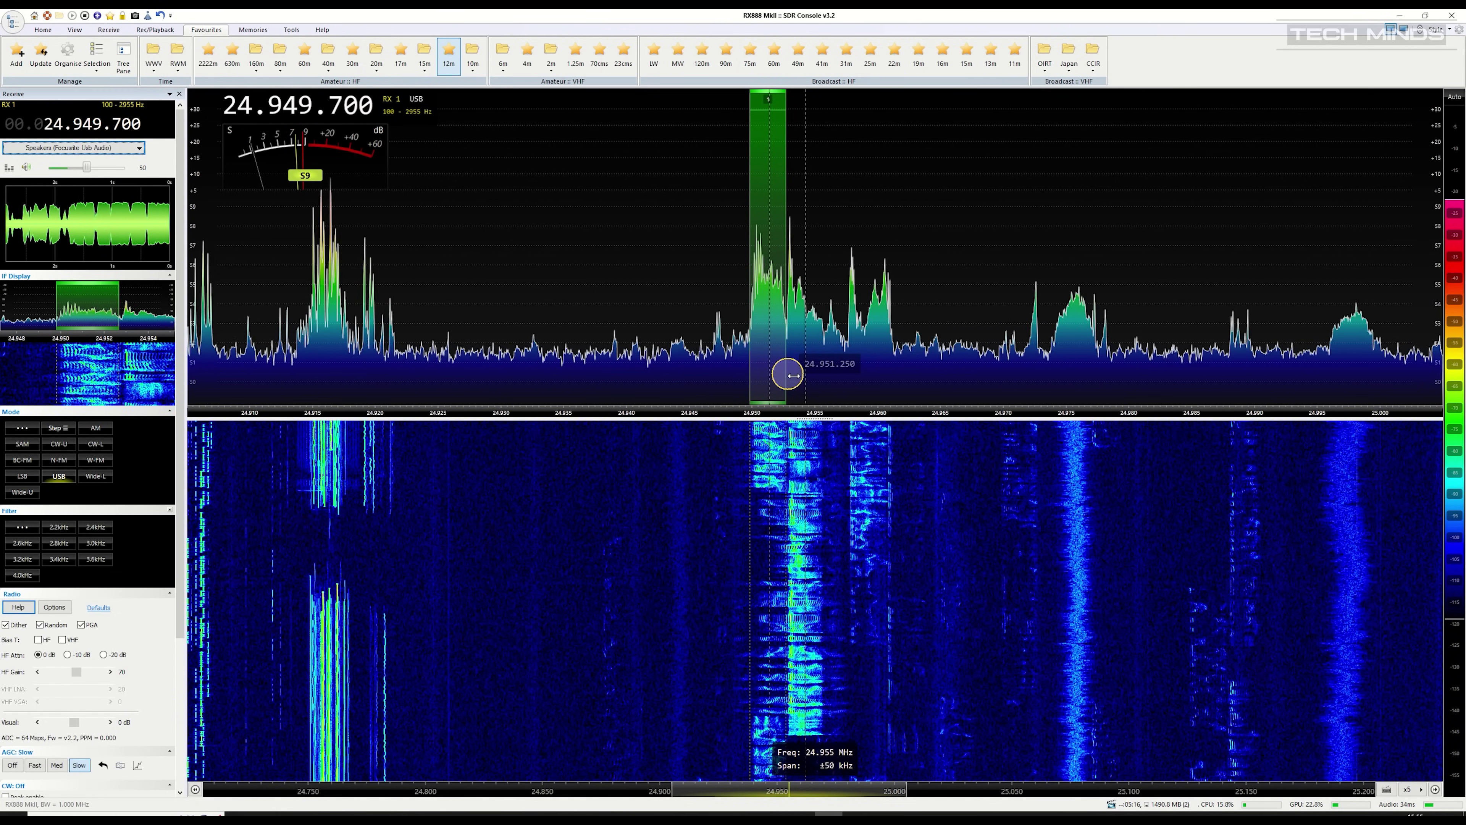
{"action": "left_click", "coordinate": [806, 523]}
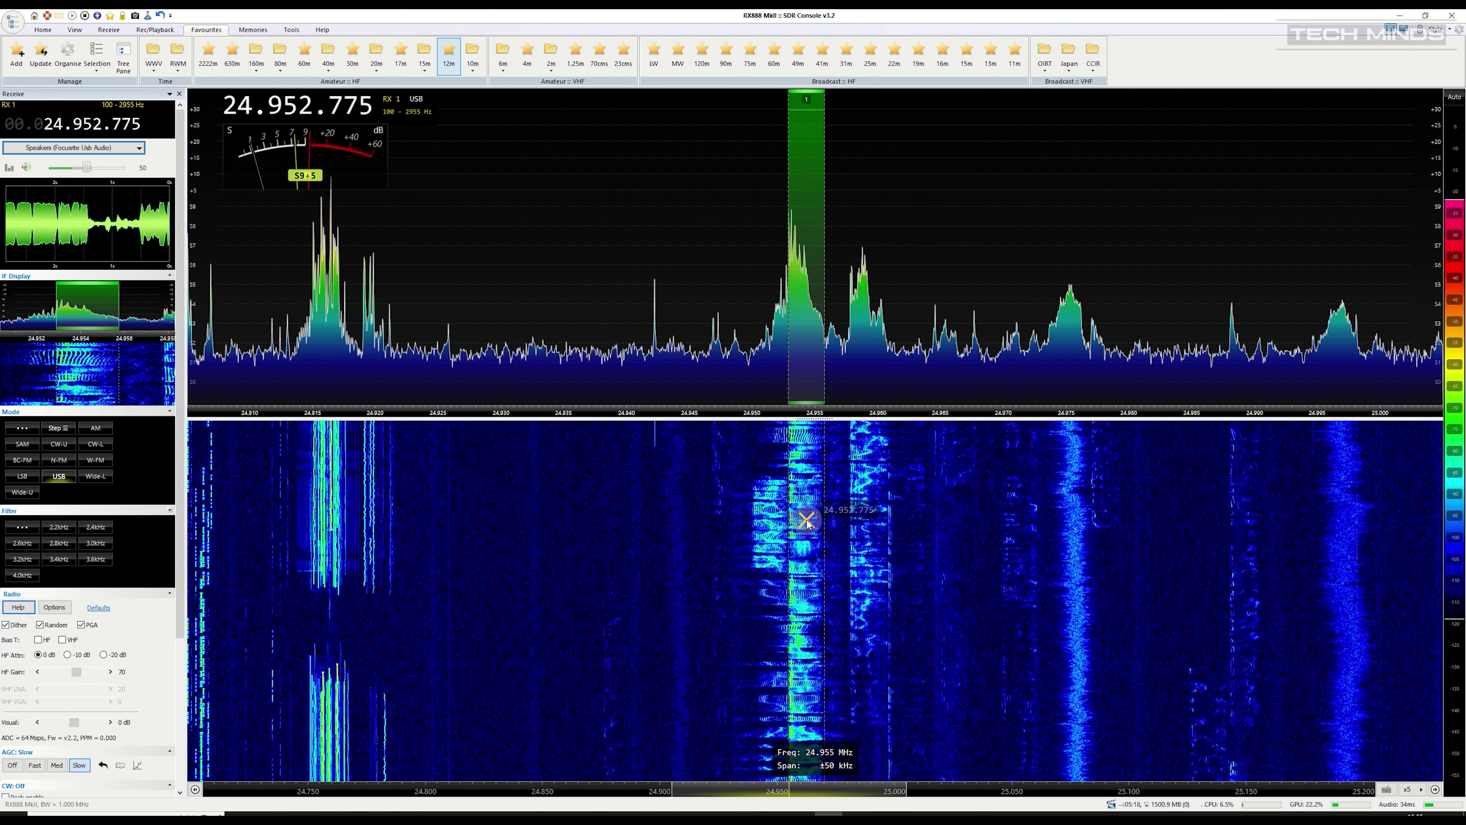
{"action": "scroll", "coordinate": [806, 523], "scroll_direction": "down", "scroll_amount": 4}
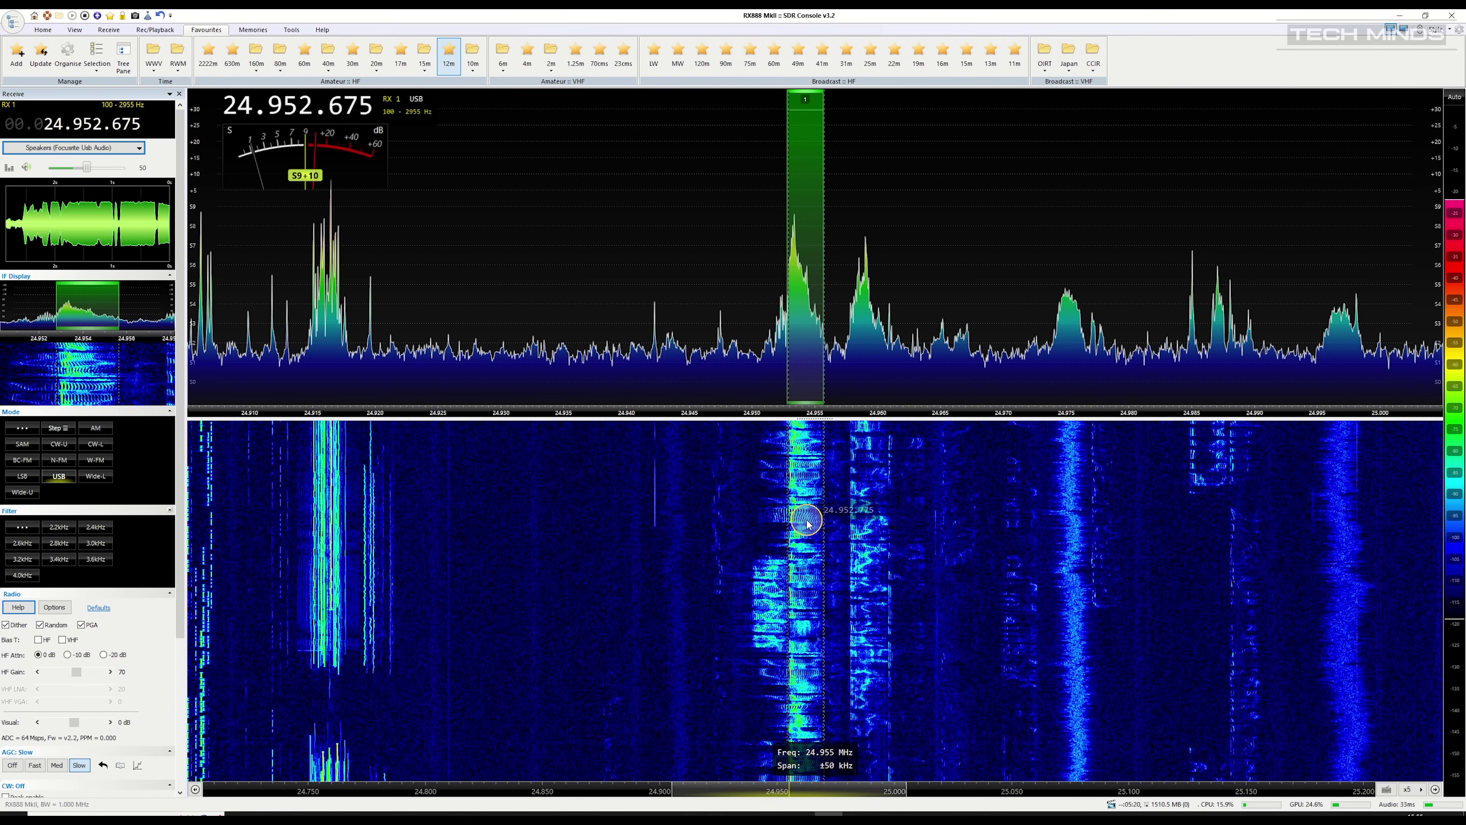
{"action": "scroll", "coordinate": [807, 523], "scroll_direction": "up", "scroll_amount": 1}
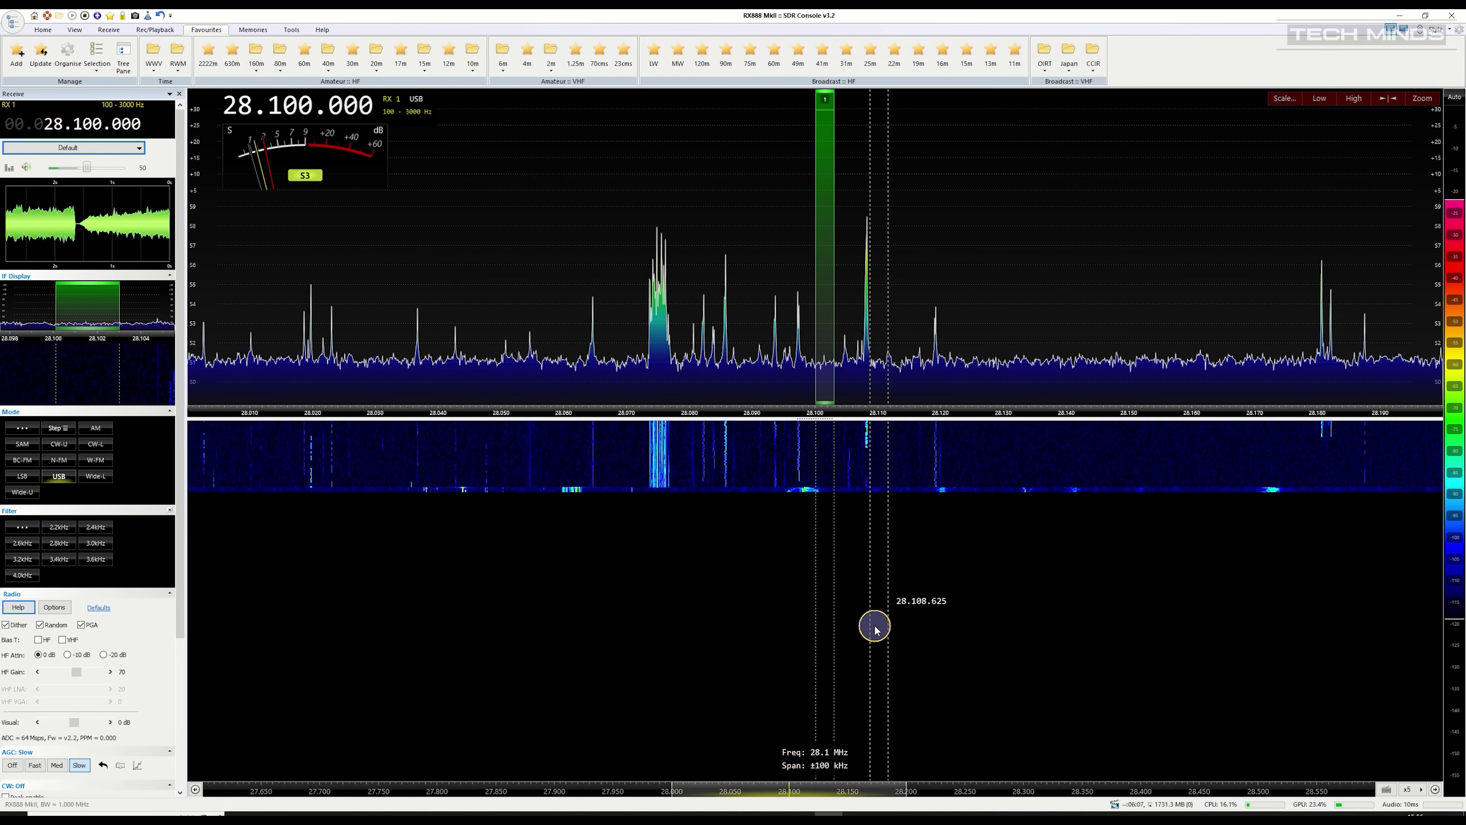
Set the audio output to Speakers (Focusrite Usb Audio) and shift the 10 m spectrum's centre to 28.305 MHz
{"action": "left_click", "coordinate": [109, 148]}
{"action": "left_click", "coordinate": [86, 203]}
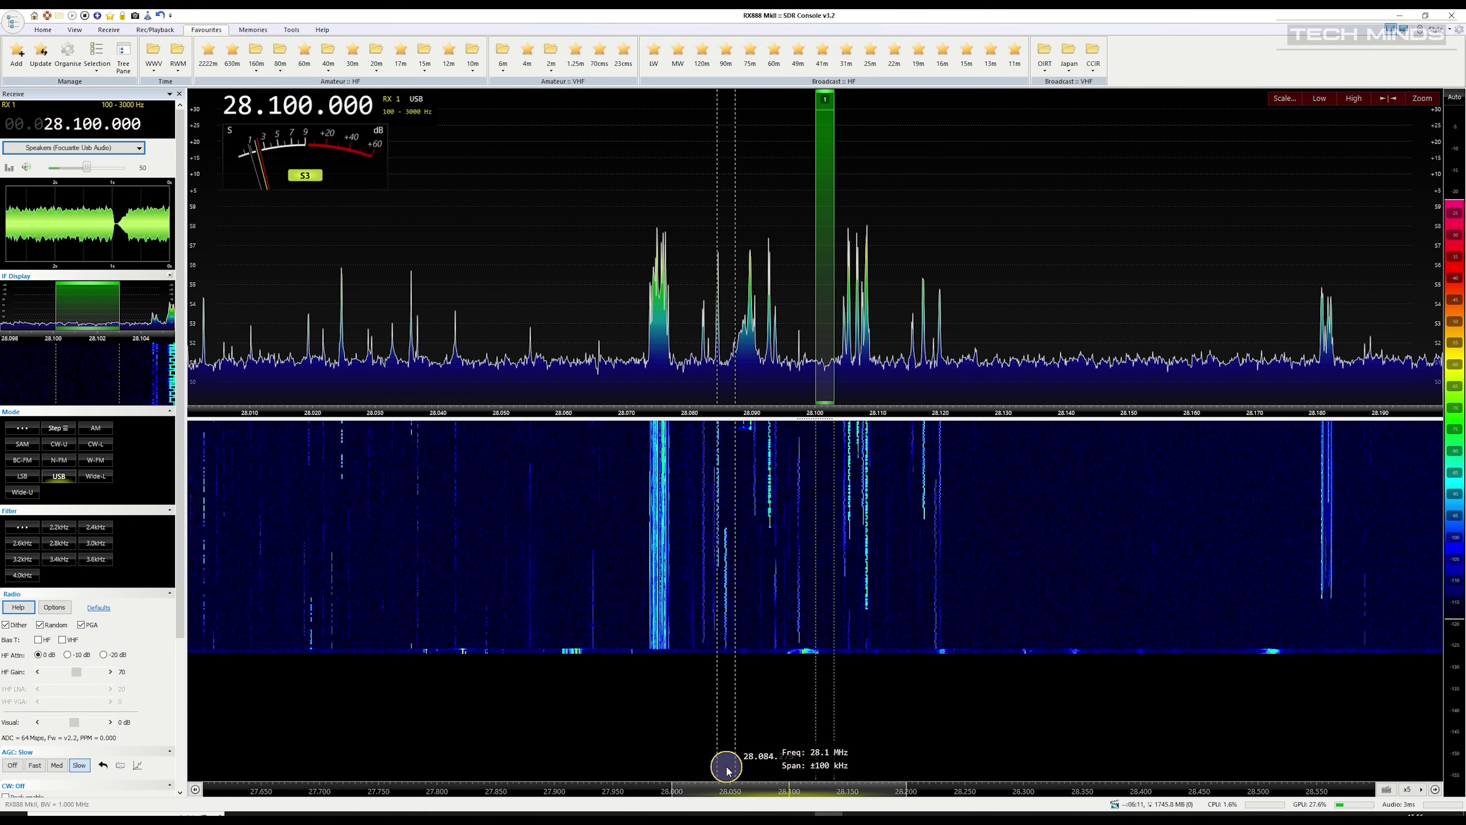
{"action": "left_click_drag", "start_coordinate": [727, 770], "coordinate": [1248, 410]}
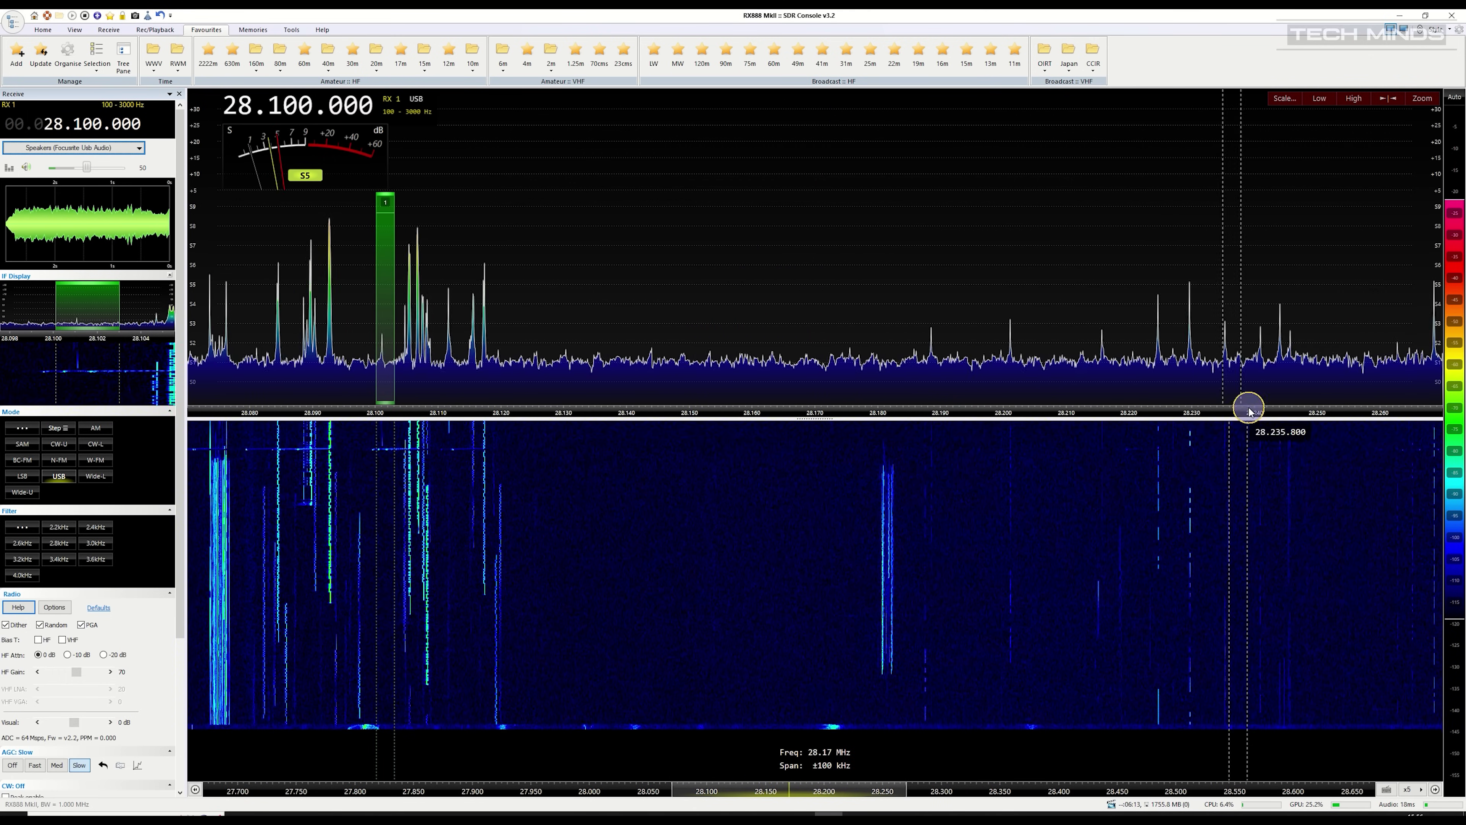
{"action": "left_click_drag", "start_coordinate": [857, 787], "coordinate": [1014, 792]}
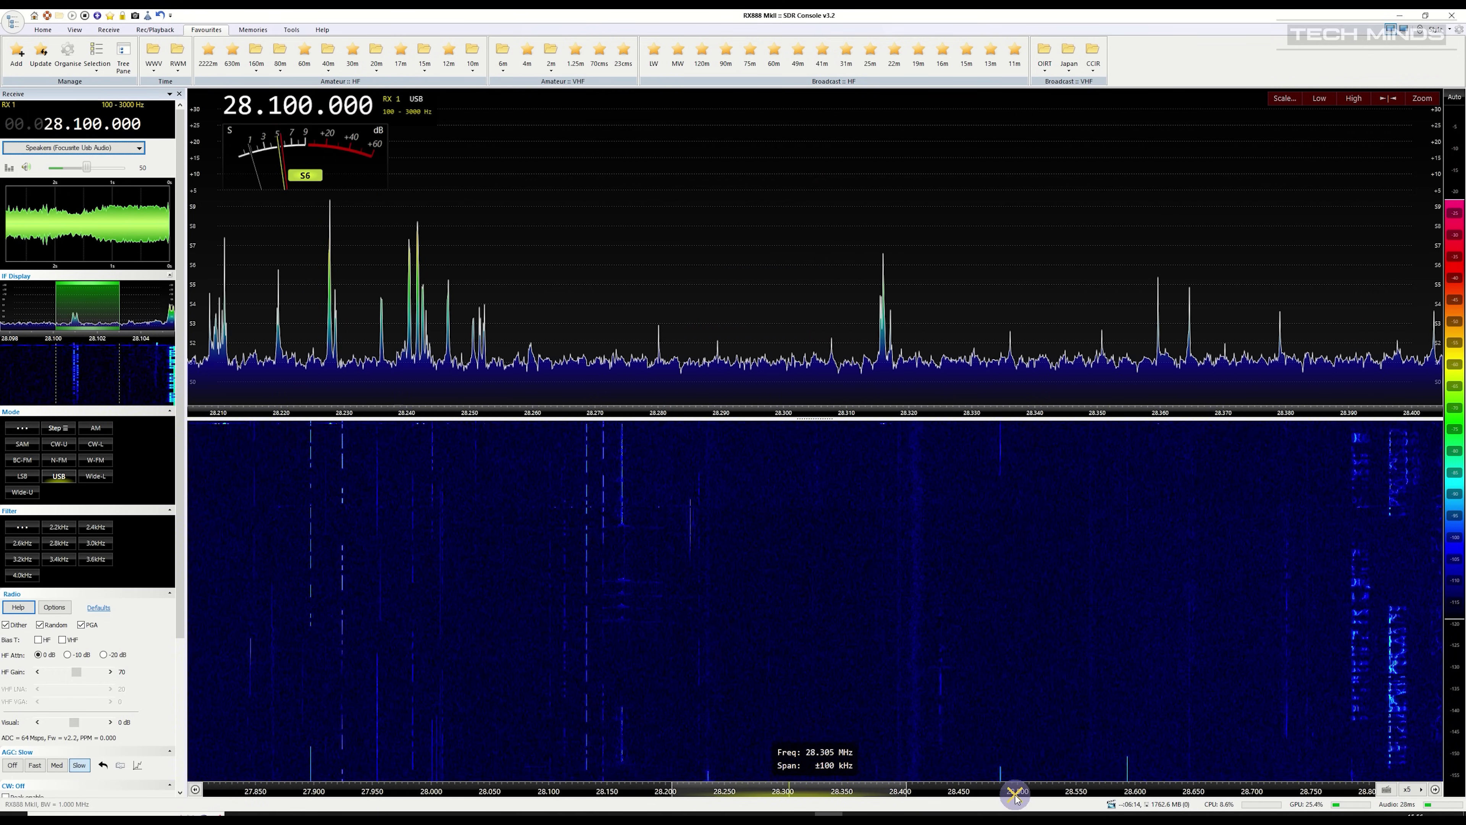
Widen the spectrum span to ±227.750 kHz and centre it on 28.48 MHz
{"action": "left_click", "coordinate": [1392, 119]}
{"action": "left_click_drag", "start_coordinate": [1414, 131], "coordinate": [1414, 257]}
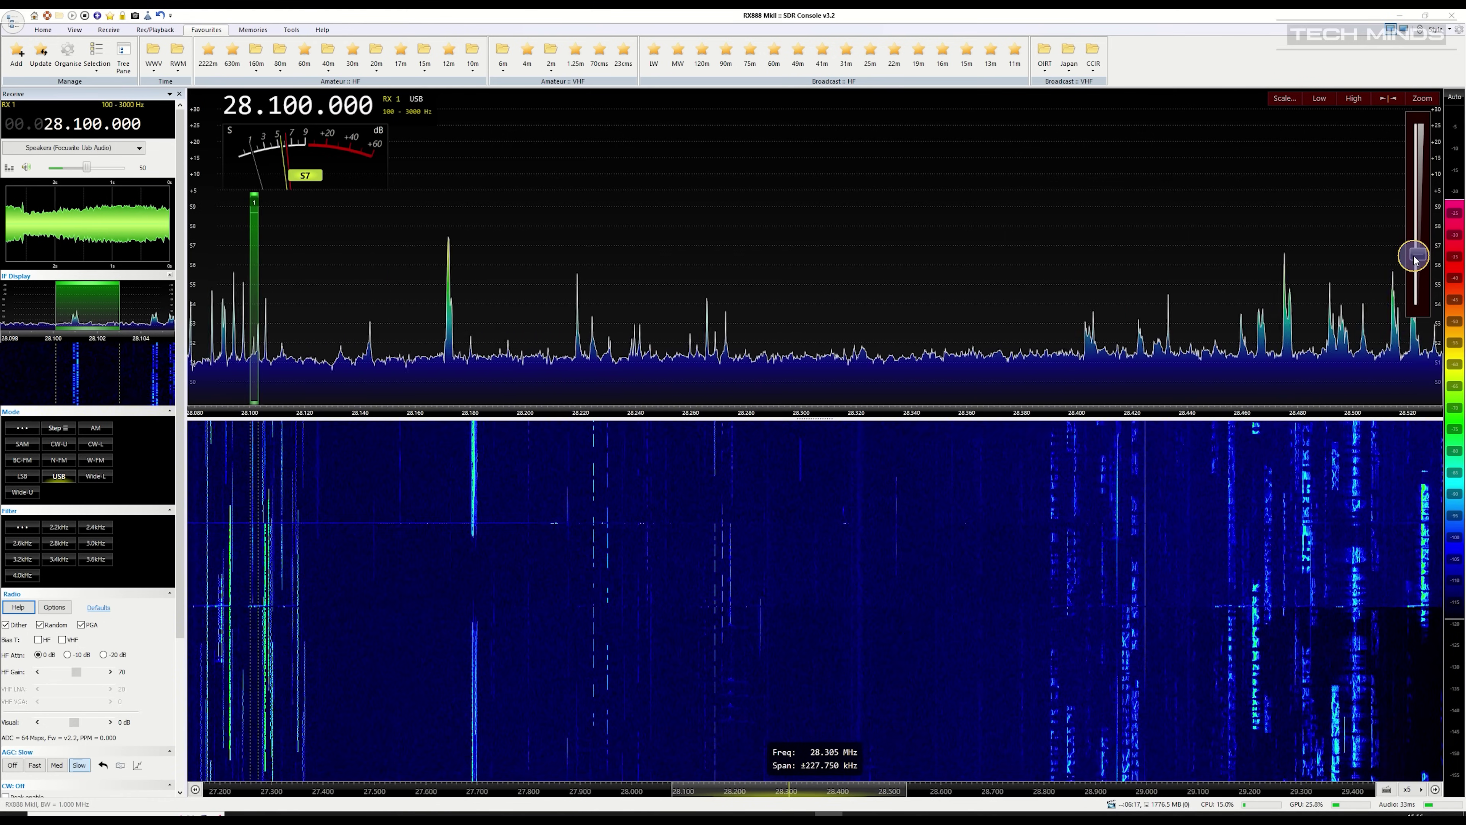
{"action": "left_click_drag", "start_coordinate": [858, 779], "coordinate": [941, 789]}
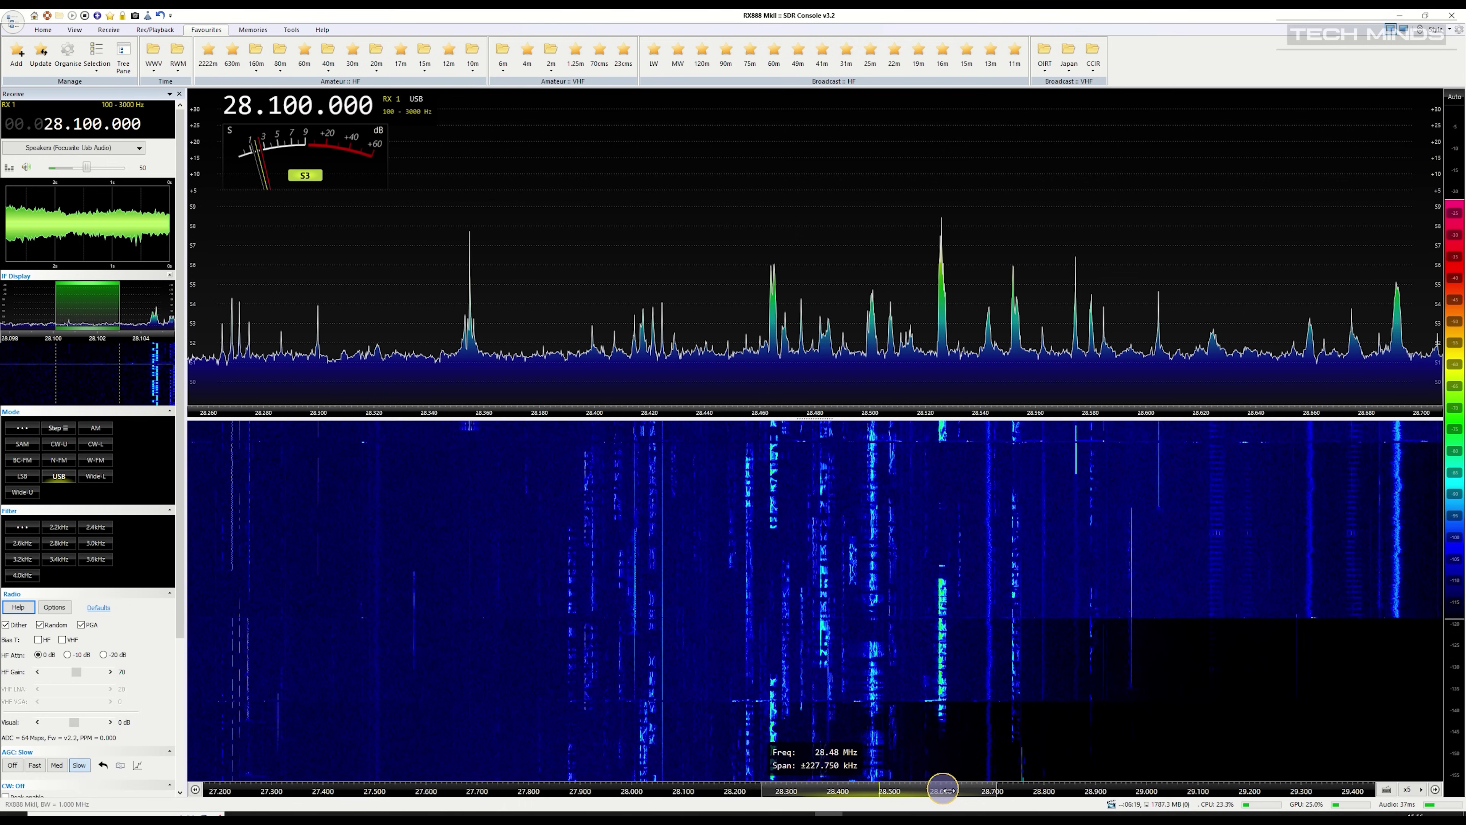
Tune to the 10 m voice signal at 28.524.600 MHz and switch to the one at 28.492.100 MHz
{"action": "left_click", "coordinate": [943, 585]}
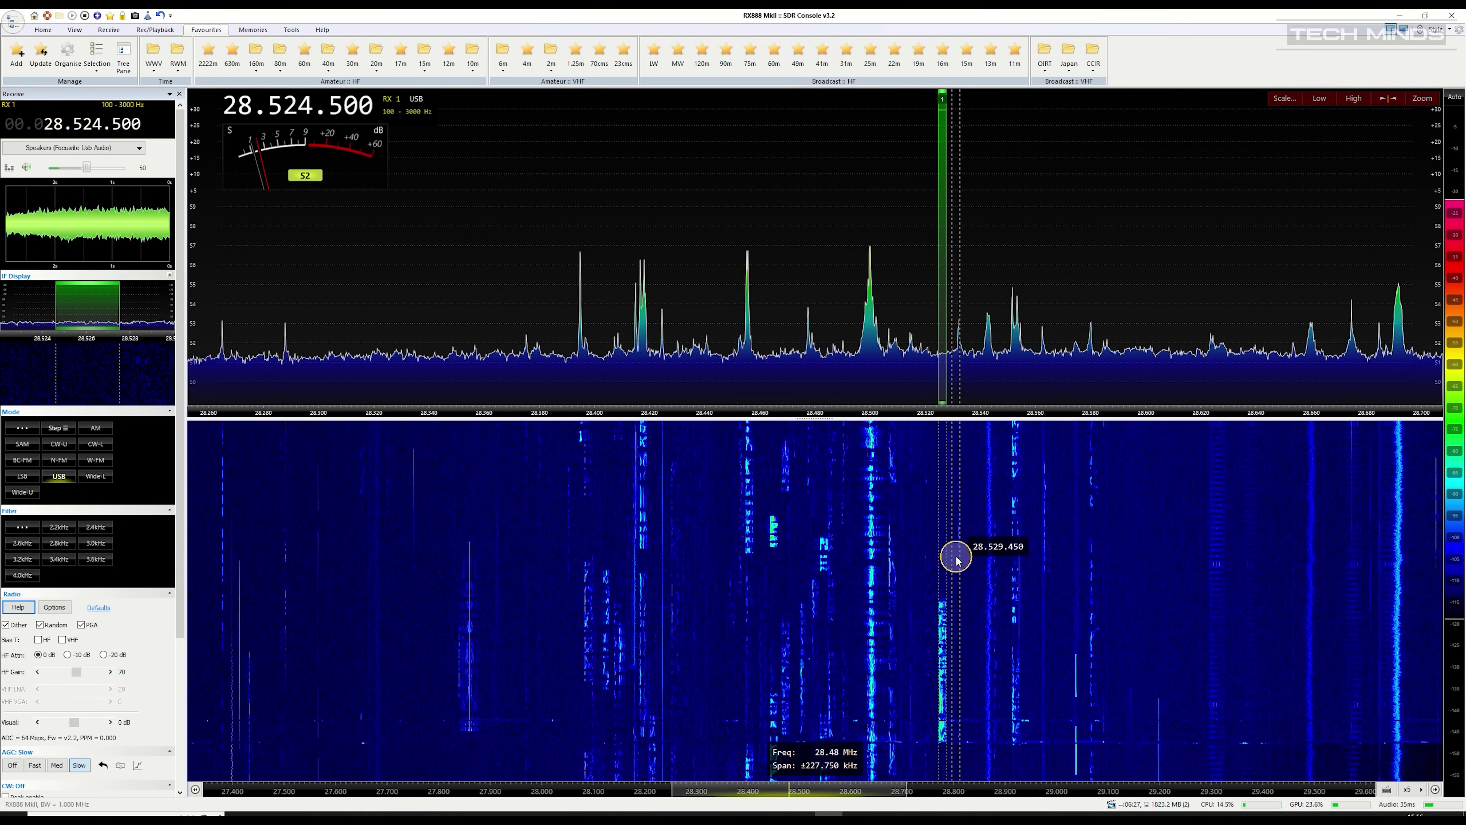
{"action": "scroll", "coordinate": [956, 559], "scroll_direction": "up", "scroll_amount": 4}
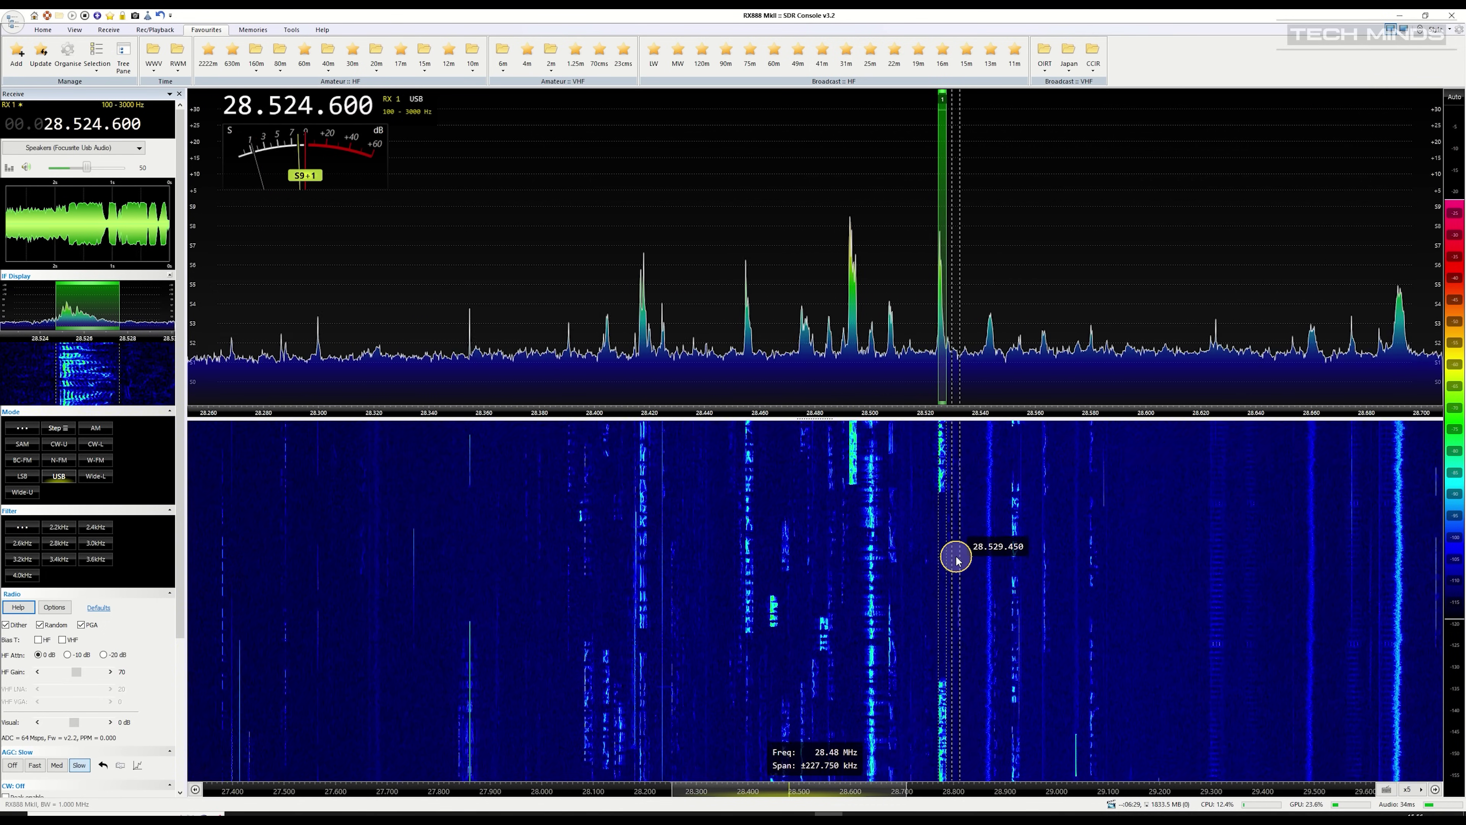
{"action": "left_click", "coordinate": [853, 594]}
{"action": "scroll", "coordinate": [853, 593], "scroll_direction": "down", "scroll_amount": 1}
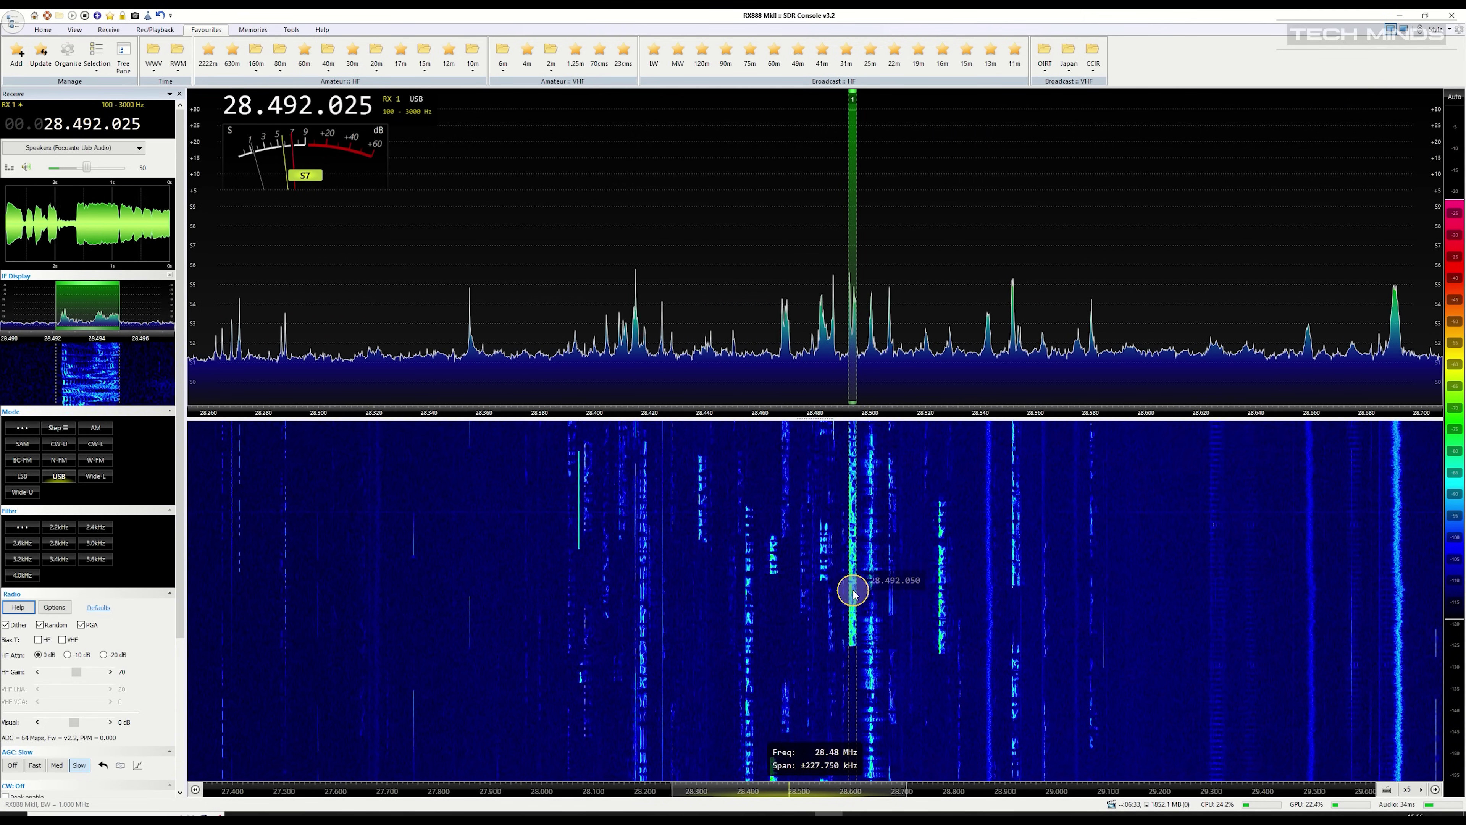
{"action": "scroll", "coordinate": [853, 594], "scroll_direction": "up", "scroll_amount": 2}
{"action": "scroll", "coordinate": [853, 594], "scroll_direction": "up", "scroll_amount": 1}
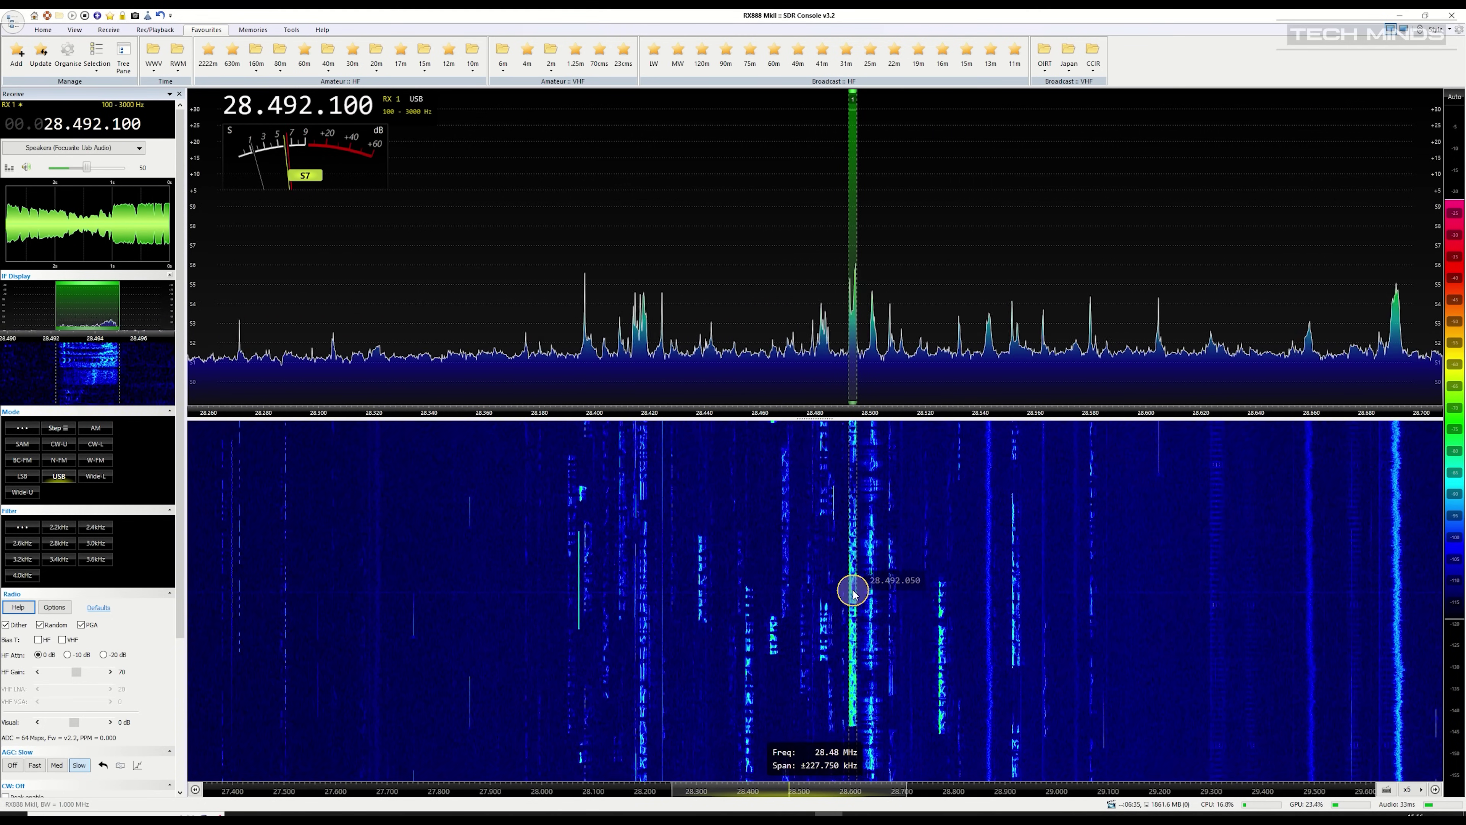
{"action": "scroll", "coordinate": [853, 594], "scroll_direction": "up", "scroll_amount": 4}
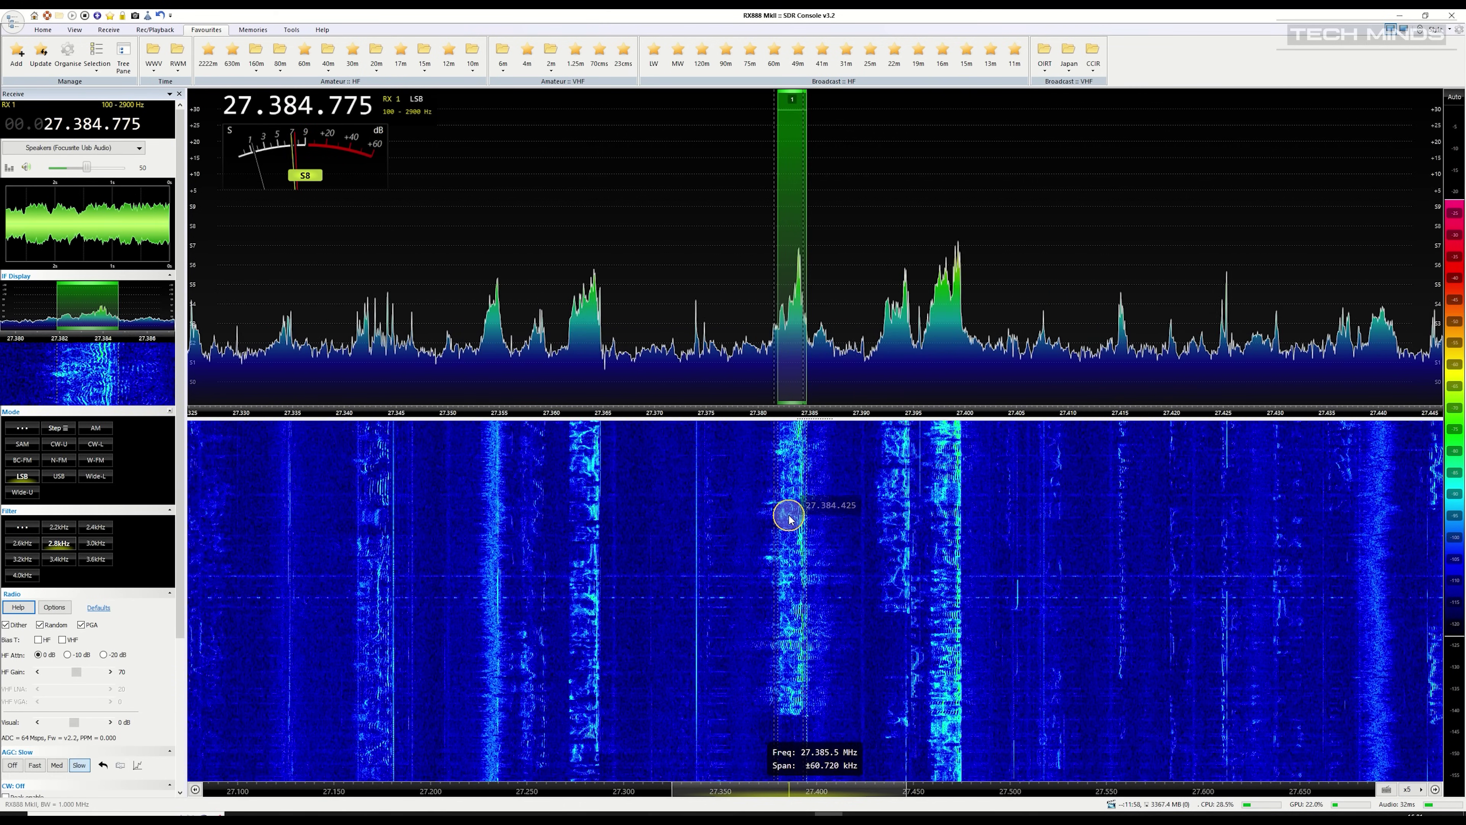
Fine-tune the LSB voice signal around 27.385.000 MHz
{"action": "scroll", "coordinate": [789, 518], "scroll_direction": "up", "scroll_amount": 7}
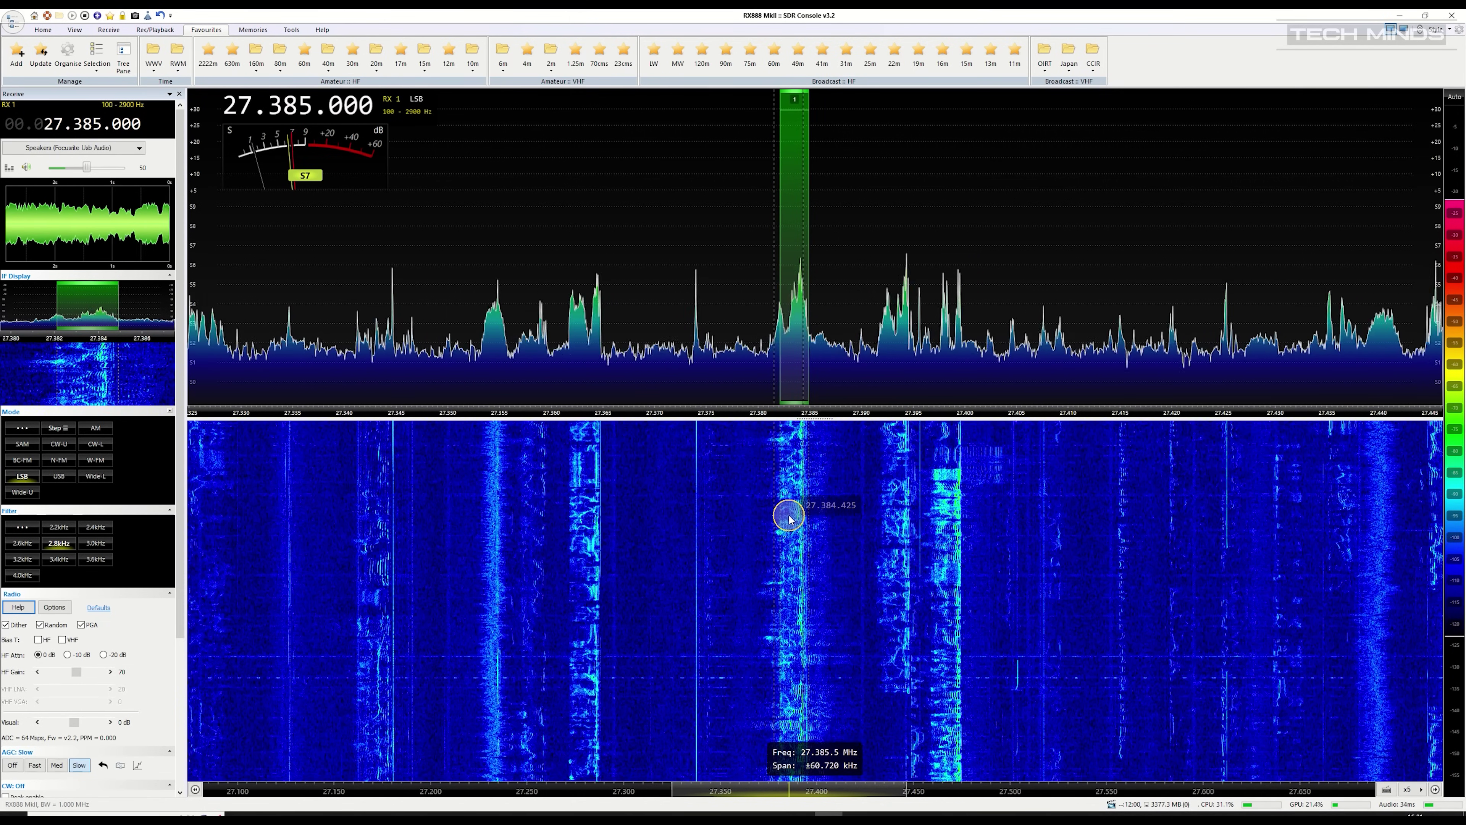
{"action": "scroll", "coordinate": [789, 518], "scroll_direction": "down", "scroll_amount": 6}
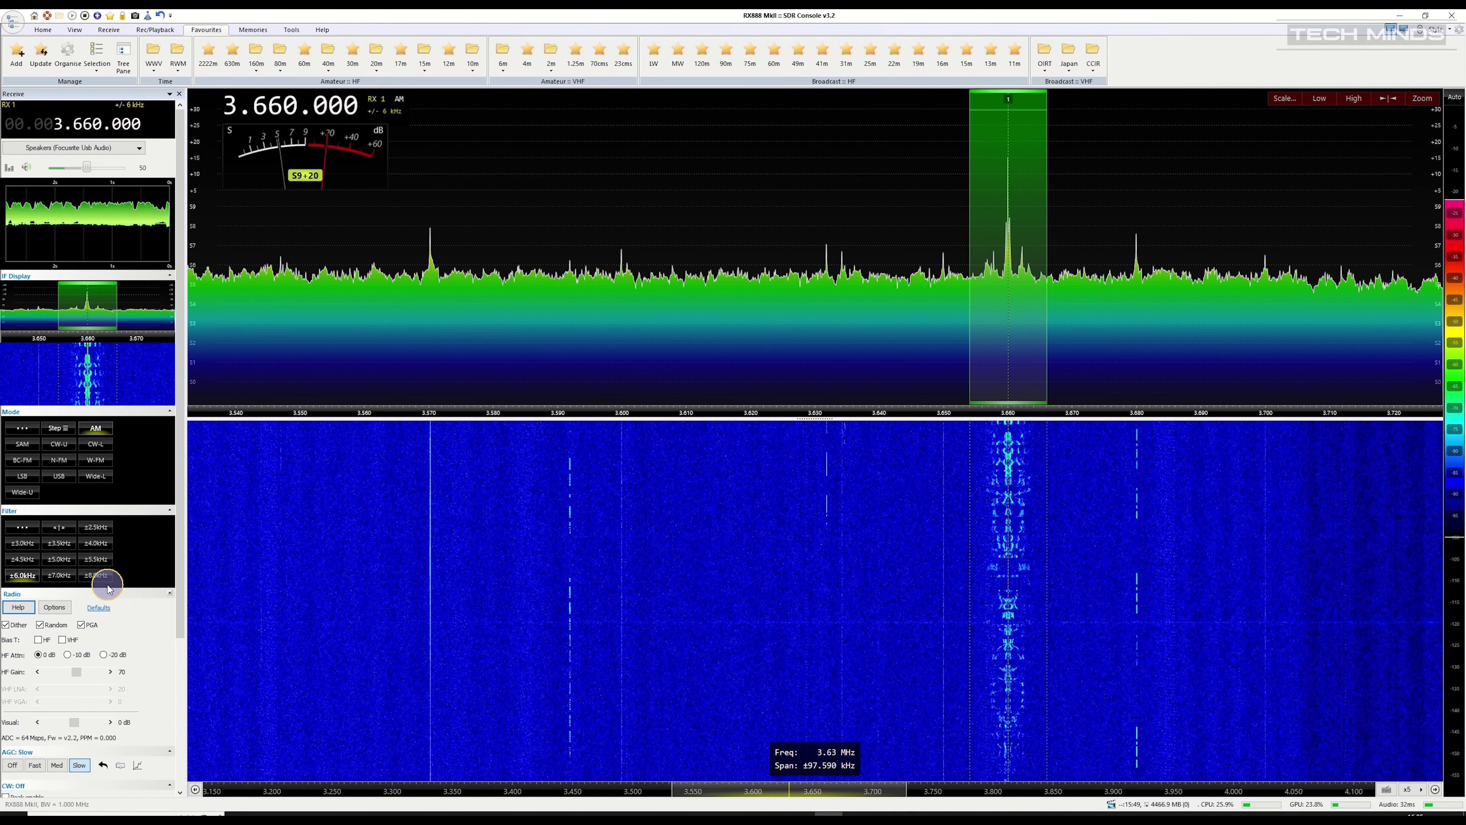
Compare AM filter widths from ±5.5 kHz down to ±3.0 kHz on the 3.660 MHz signal and finish with ±4.0 kHz
{"action": "left_click", "coordinate": [99, 560]}
{"action": "left_click", "coordinate": [60, 559]}
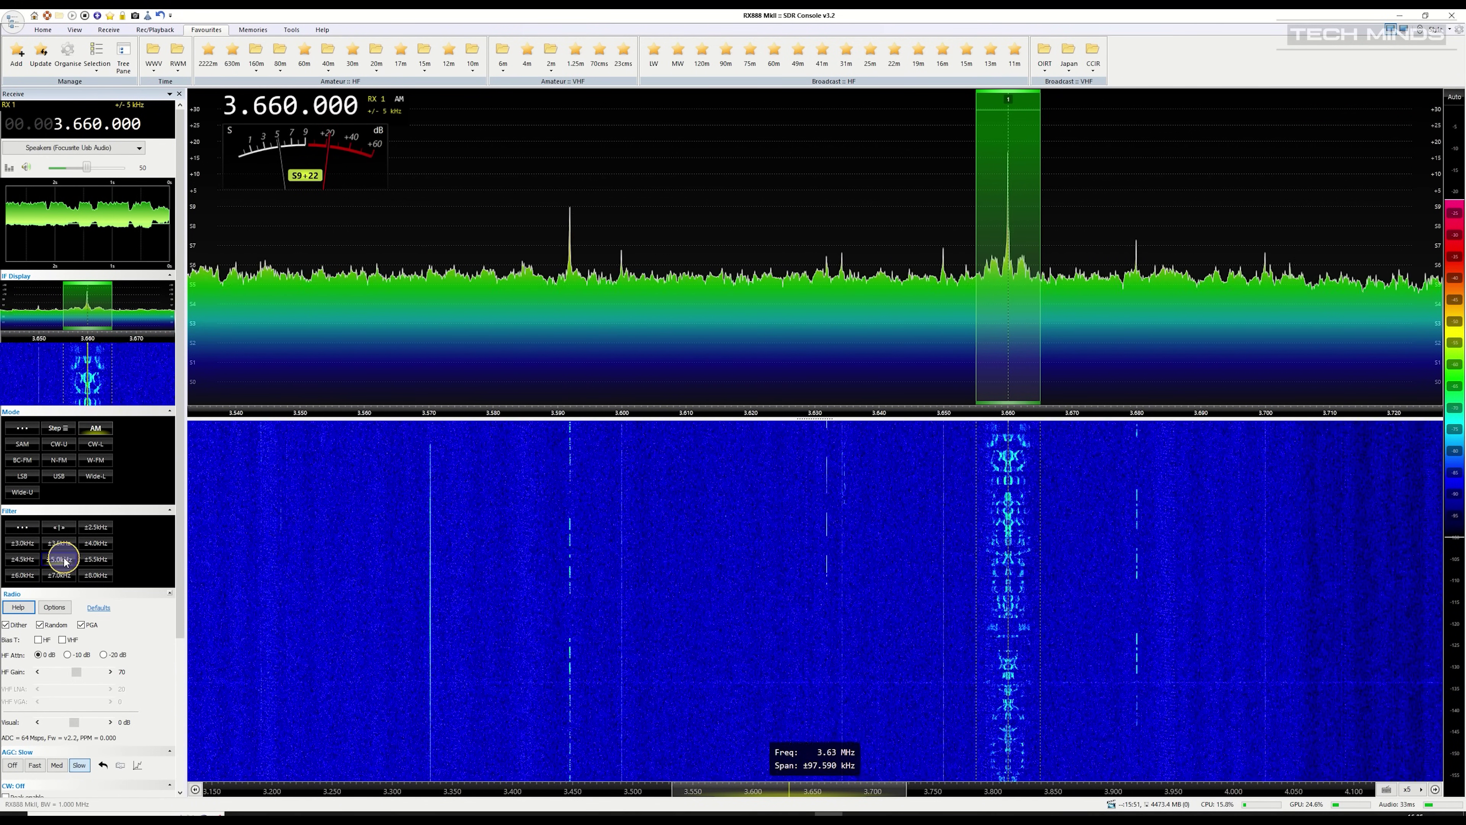
{"action": "left_click", "coordinate": [23, 559]}
{"action": "left_click", "coordinate": [91, 545]}
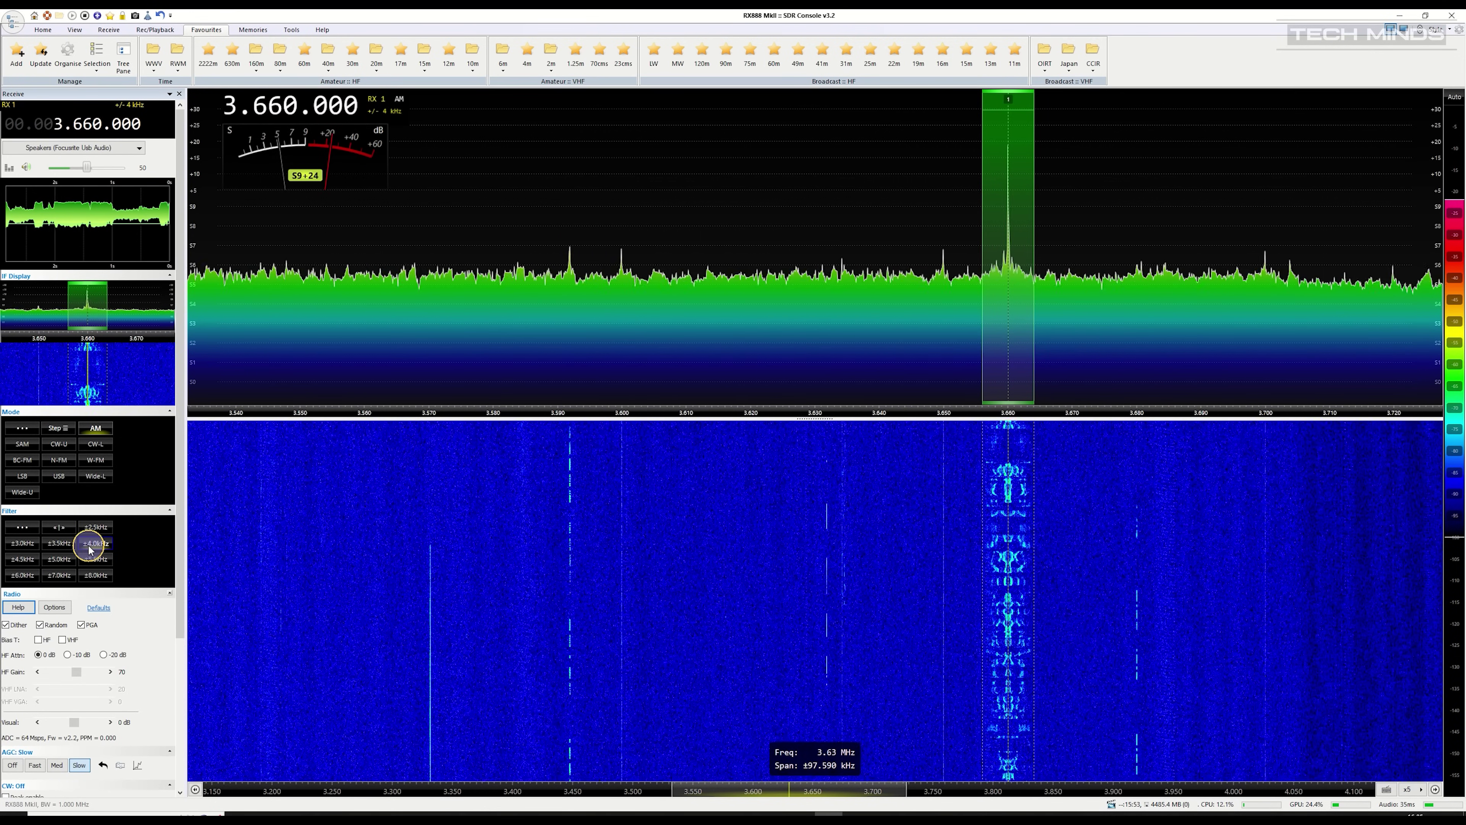
{"action": "left_click", "coordinate": [58, 543]}
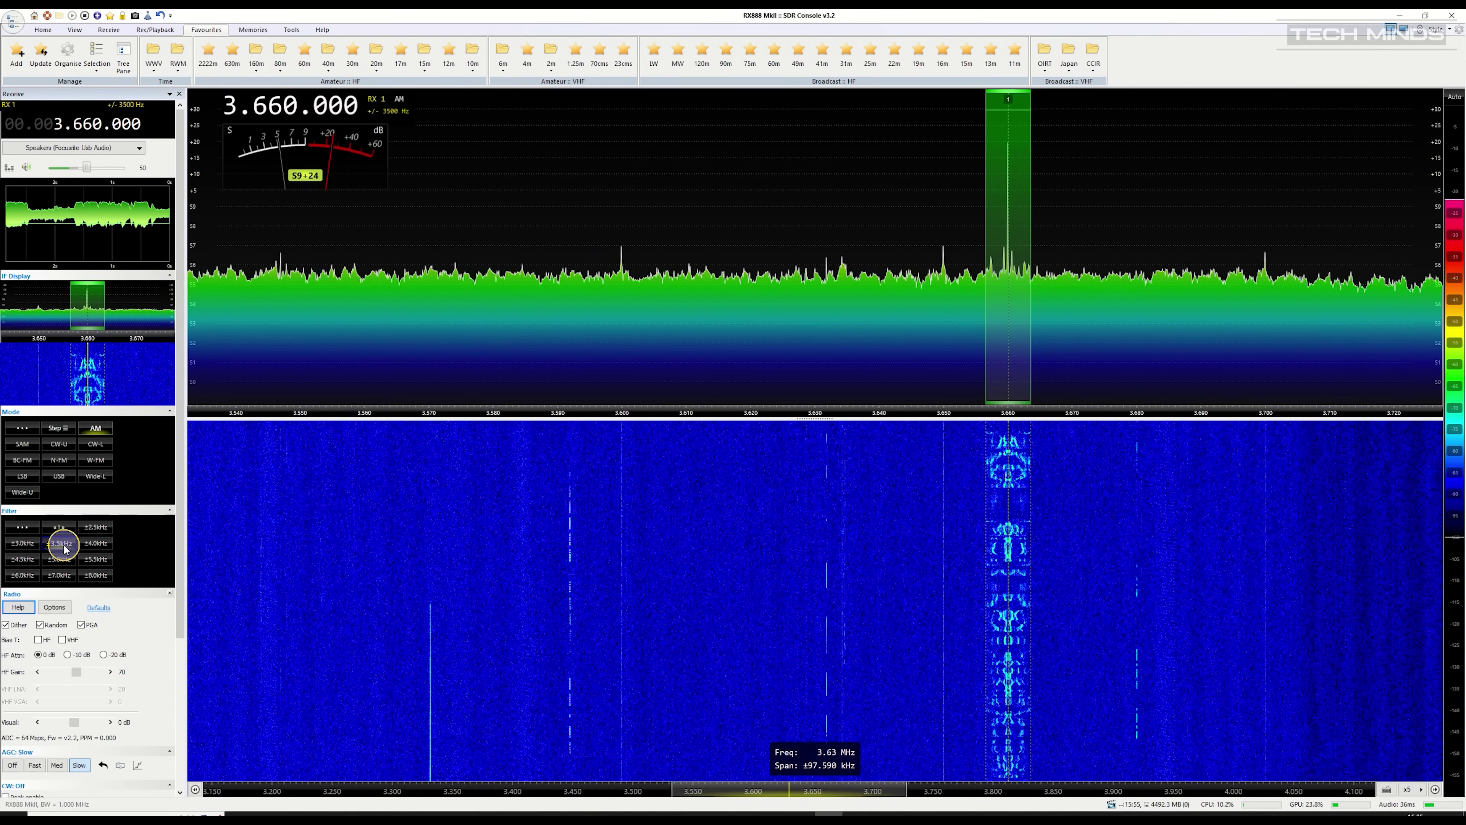
{"action": "left_click", "coordinate": [29, 548]}
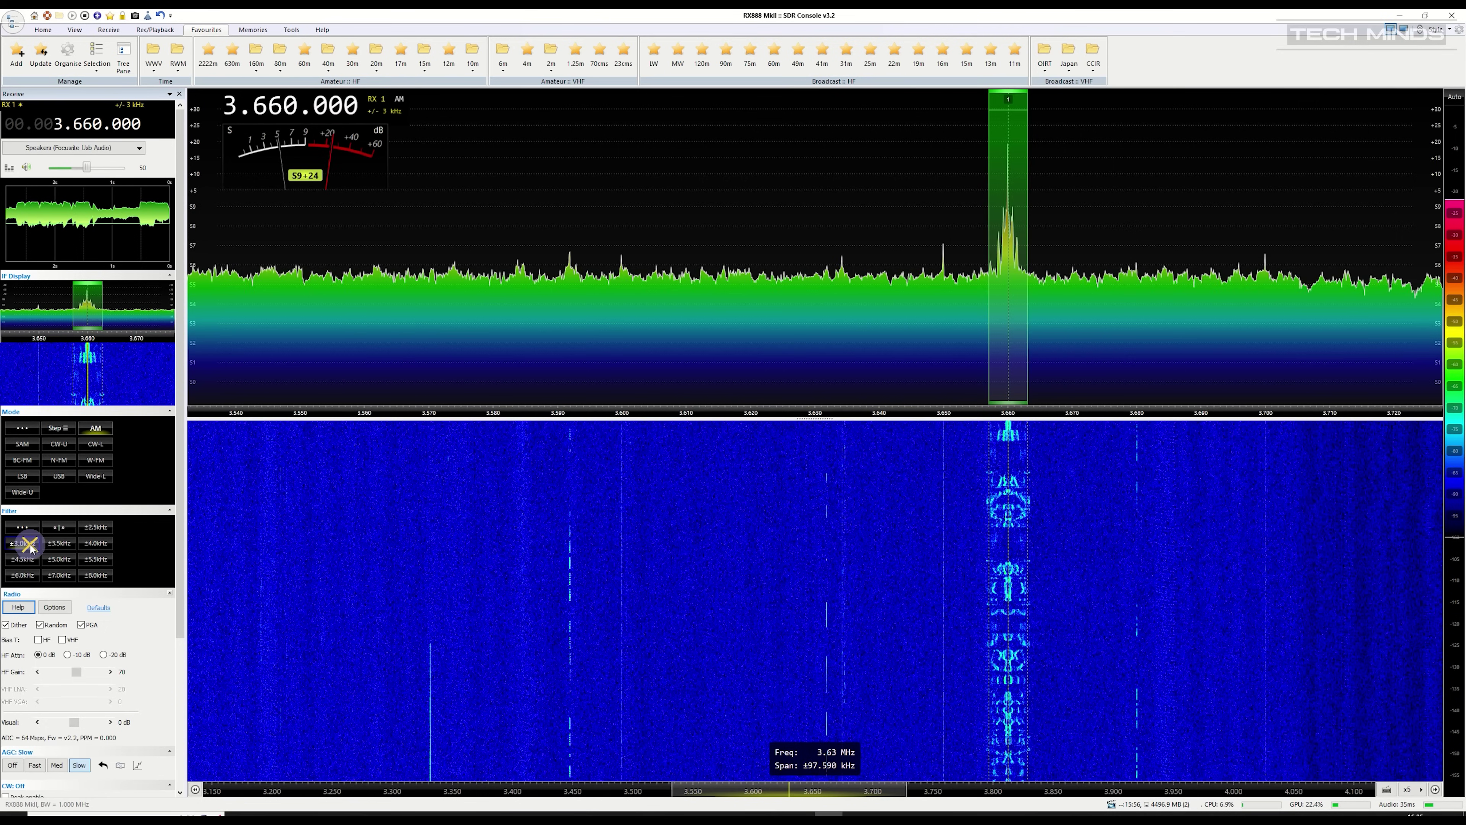
{"action": "left_click", "coordinate": [59, 543]}
{"action": "left_click", "coordinate": [92, 543]}
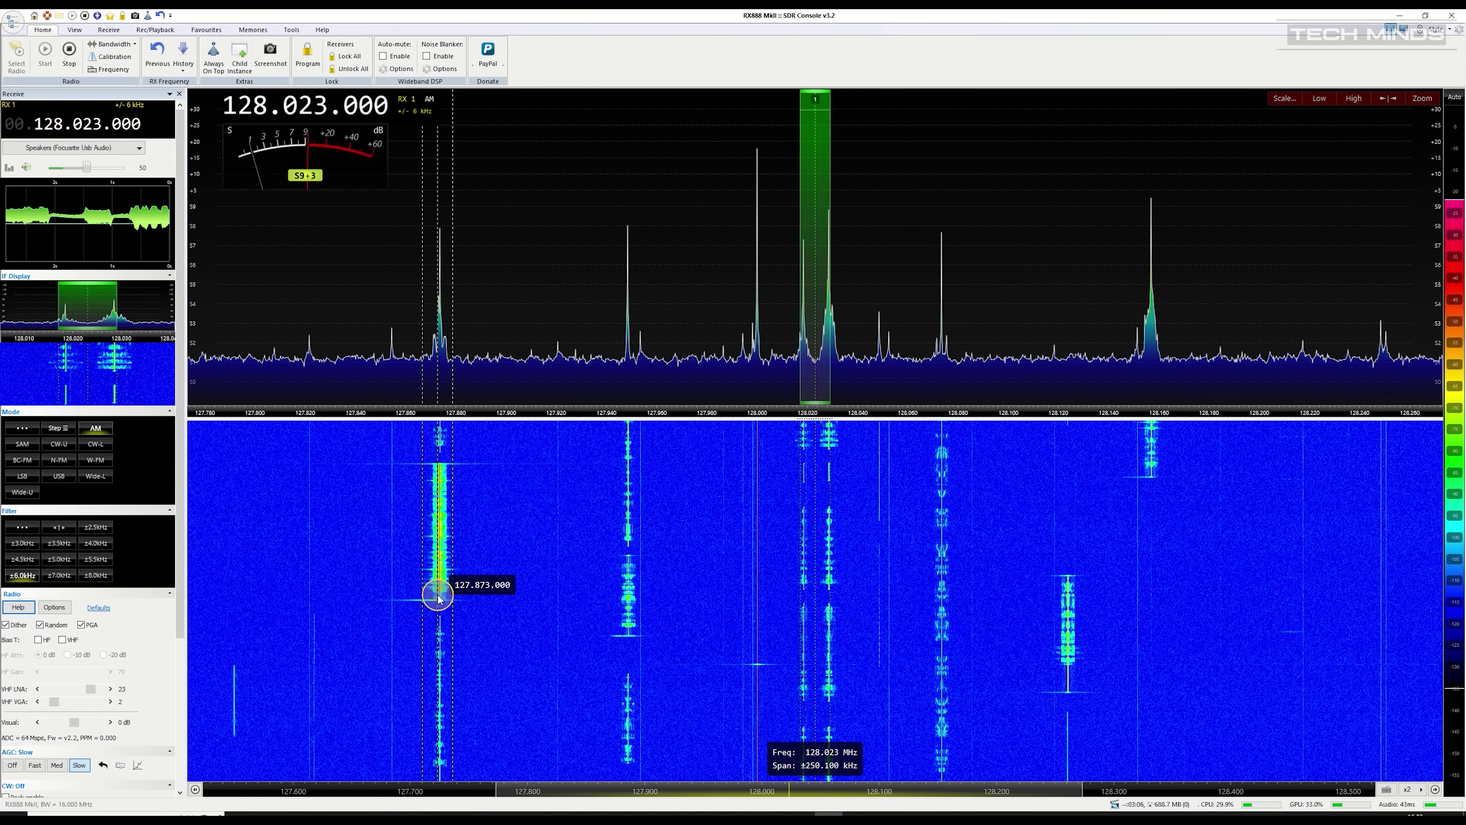
Tune to the AM signal at 127.873 MHz and raise the VHF VGA gain
{"action": "left_click", "coordinate": [438, 598]}
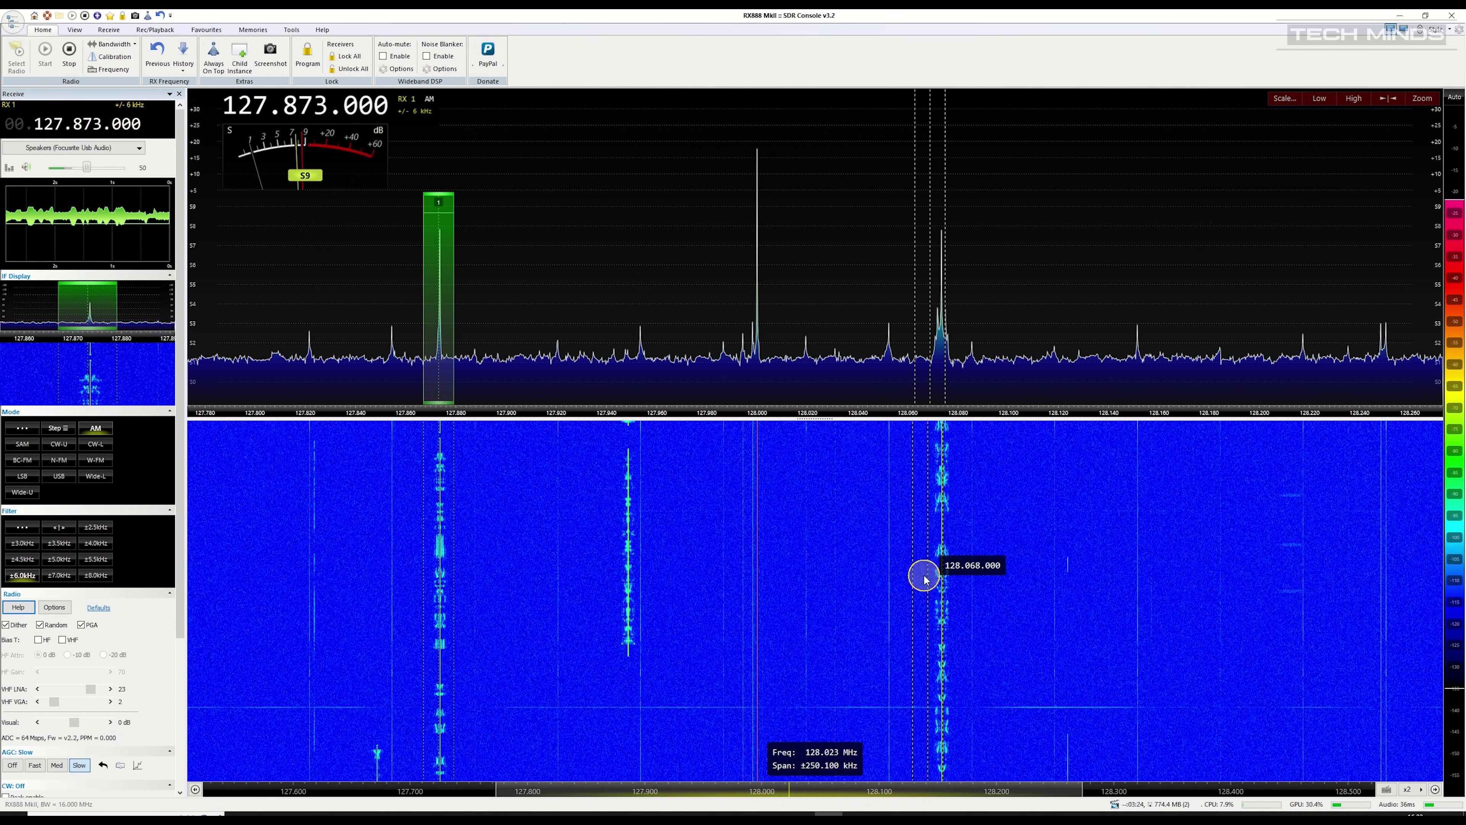
{"action": "left_click", "coordinate": [66, 702]}
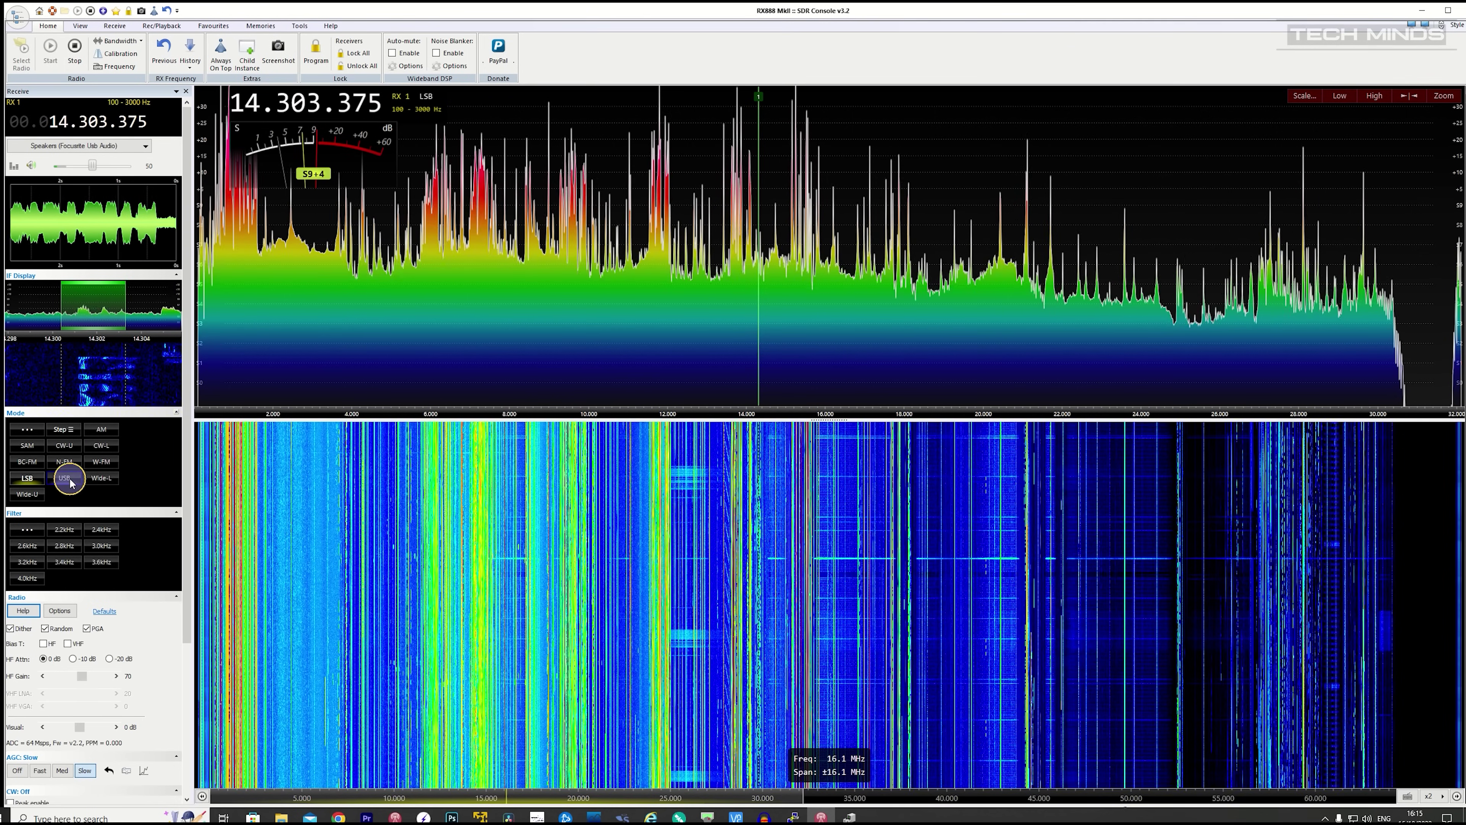
Switch the 20 m receiver to USB mode and tune up to 14.304.050 MHz
{"action": "left_click", "coordinate": [67, 480]}
{"action": "scroll", "coordinate": [744, 521], "scroll_direction": "up", "scroll_amount": 3}
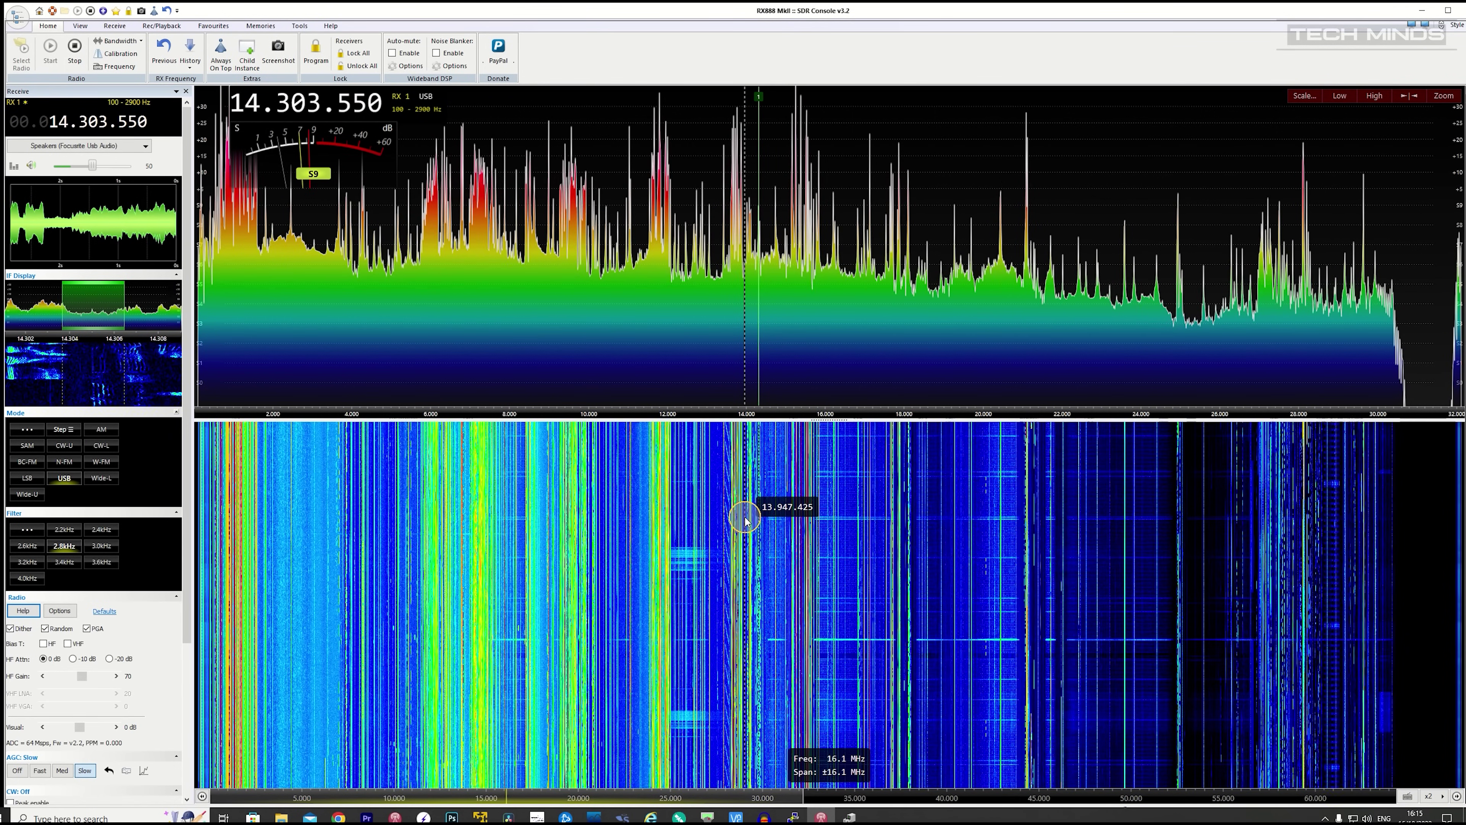
{"action": "scroll", "coordinate": [744, 522], "scroll_direction": "down", "scroll_amount": 2}
{"action": "scroll", "coordinate": [746, 521], "scroll_direction": "up", "scroll_amount": 5}
{"action": "scroll", "coordinate": [744, 521], "scroll_direction": "up", "scroll_amount": 11}
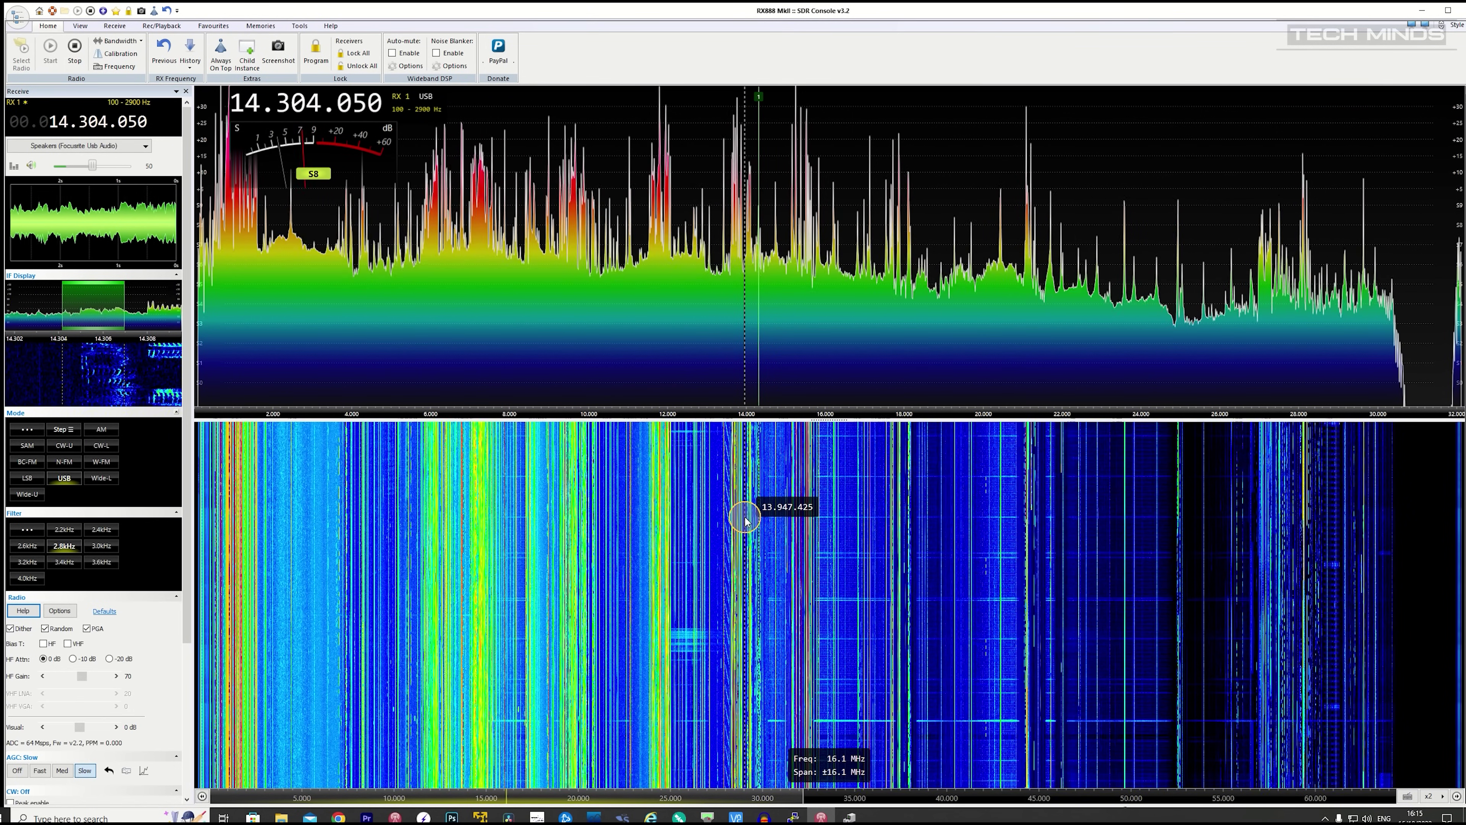
Continue tuning upwards through the 20 m band to 14.309.425 MHz
{"action": "scroll", "coordinate": [744, 522], "scroll_direction": "up", "scroll_amount": 8}
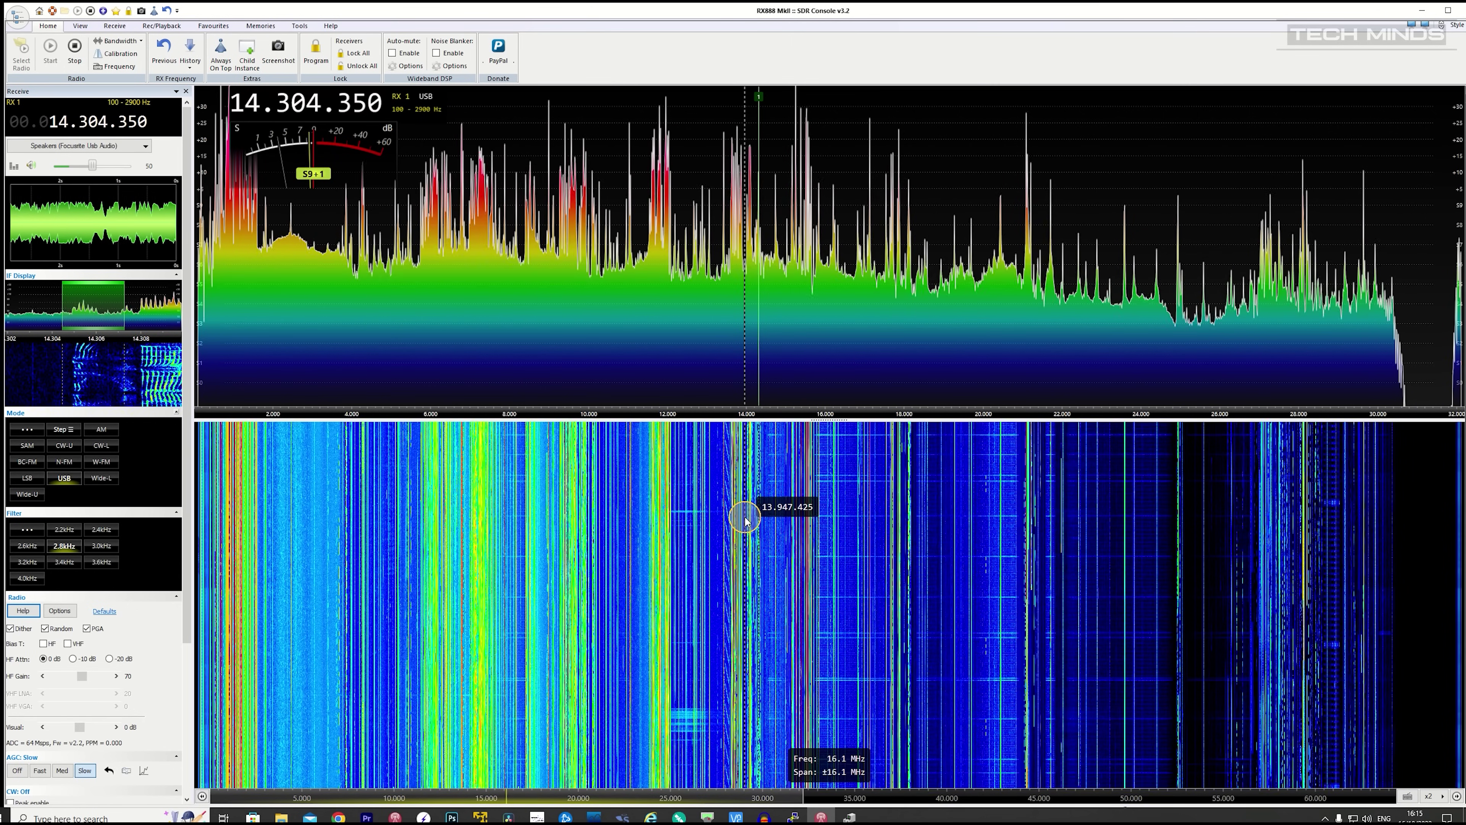
{"action": "scroll", "coordinate": [745, 521], "scroll_direction": "up", "scroll_amount": 18}
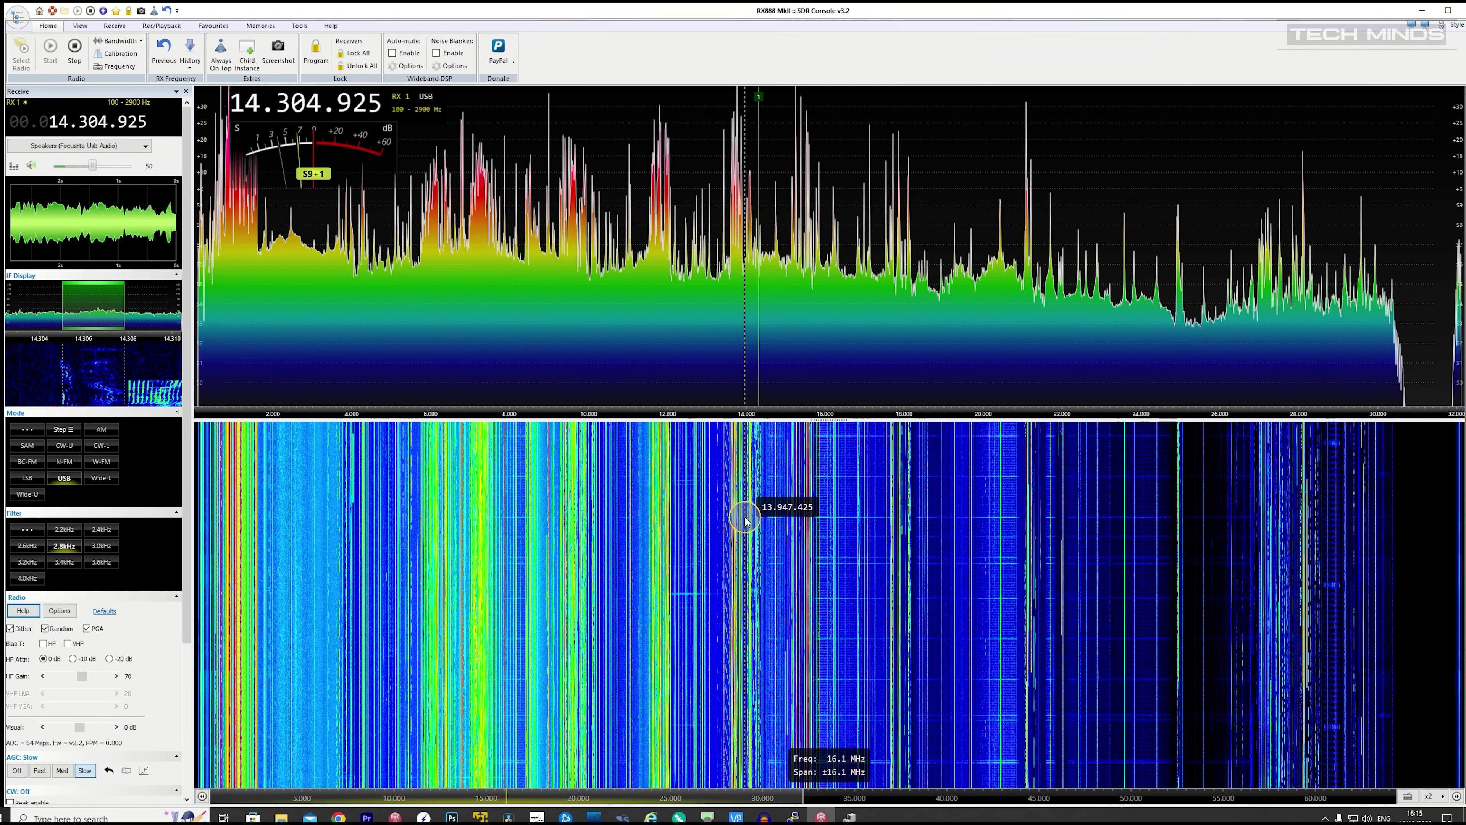
{"action": "scroll", "coordinate": [744, 522], "scroll_direction": "up", "scroll_amount": 18}
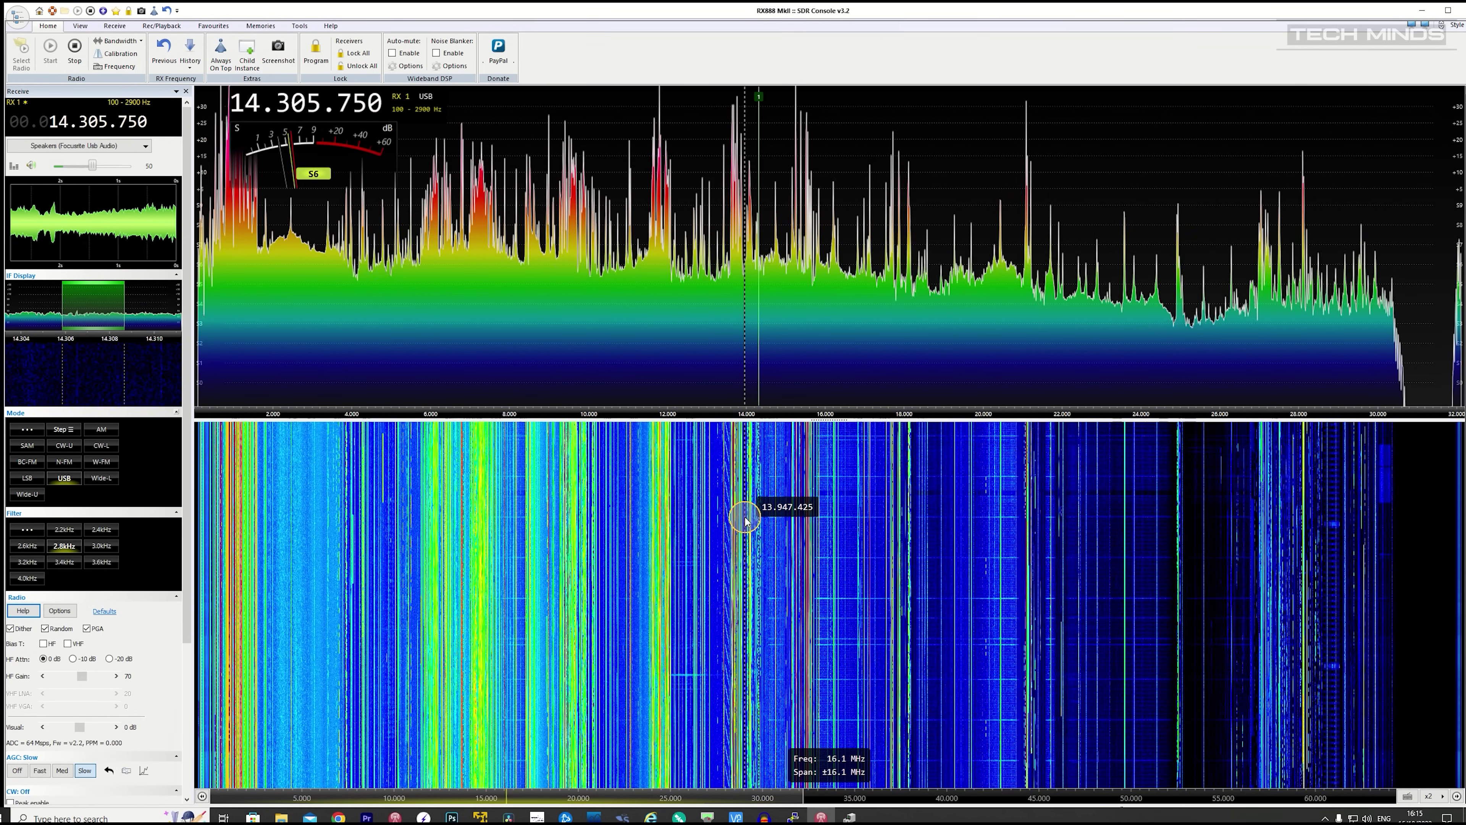
{"action": "scroll", "coordinate": [744, 522], "scroll_direction": "up", "scroll_amount": 15}
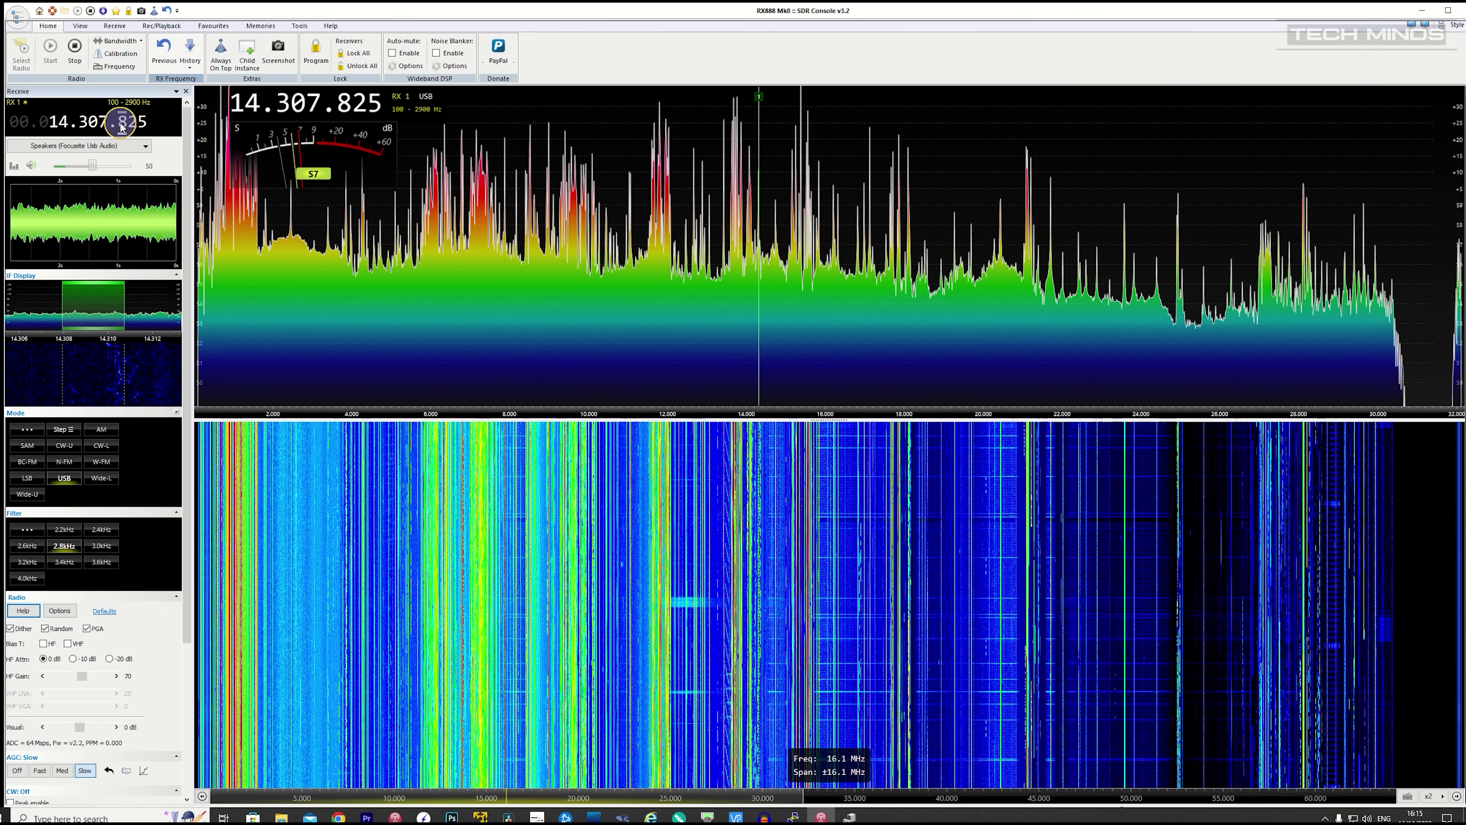
{"action": "scroll", "coordinate": [121, 127], "scroll_direction": "up", "scroll_amount": 2}
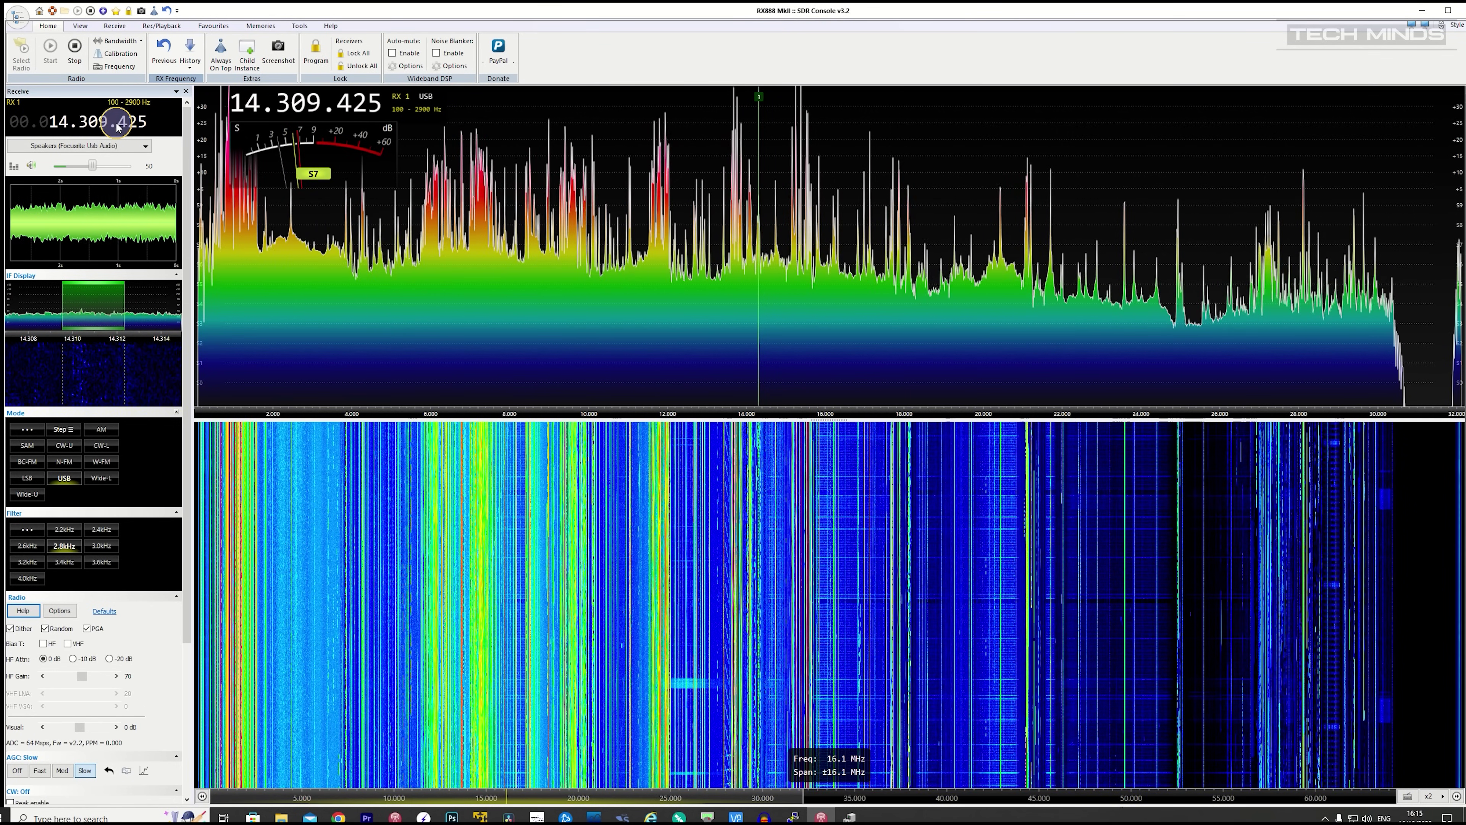
Tune the 20 m receiver up to 14.339.825 MHz and look over the recording and playback commands
{"action": "scroll", "coordinate": [105, 127], "scroll_direction": "up", "scroll_amount": 1}
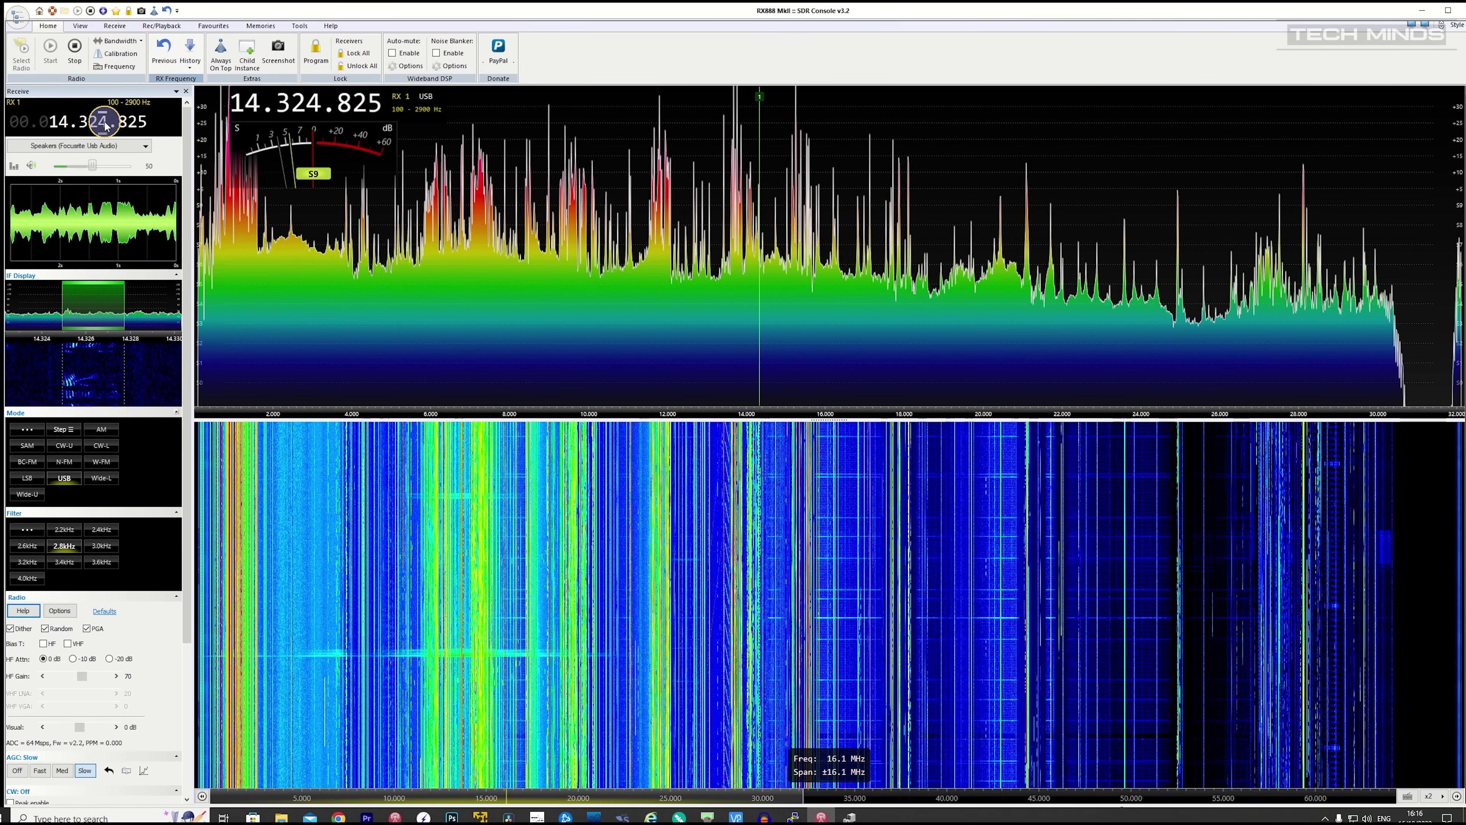
{"action": "scroll", "coordinate": [106, 125], "scroll_direction": "up", "scroll_amount": 10}
{"action": "scroll", "coordinate": [106, 125], "scroll_direction": "up", "scroll_amount": 5}
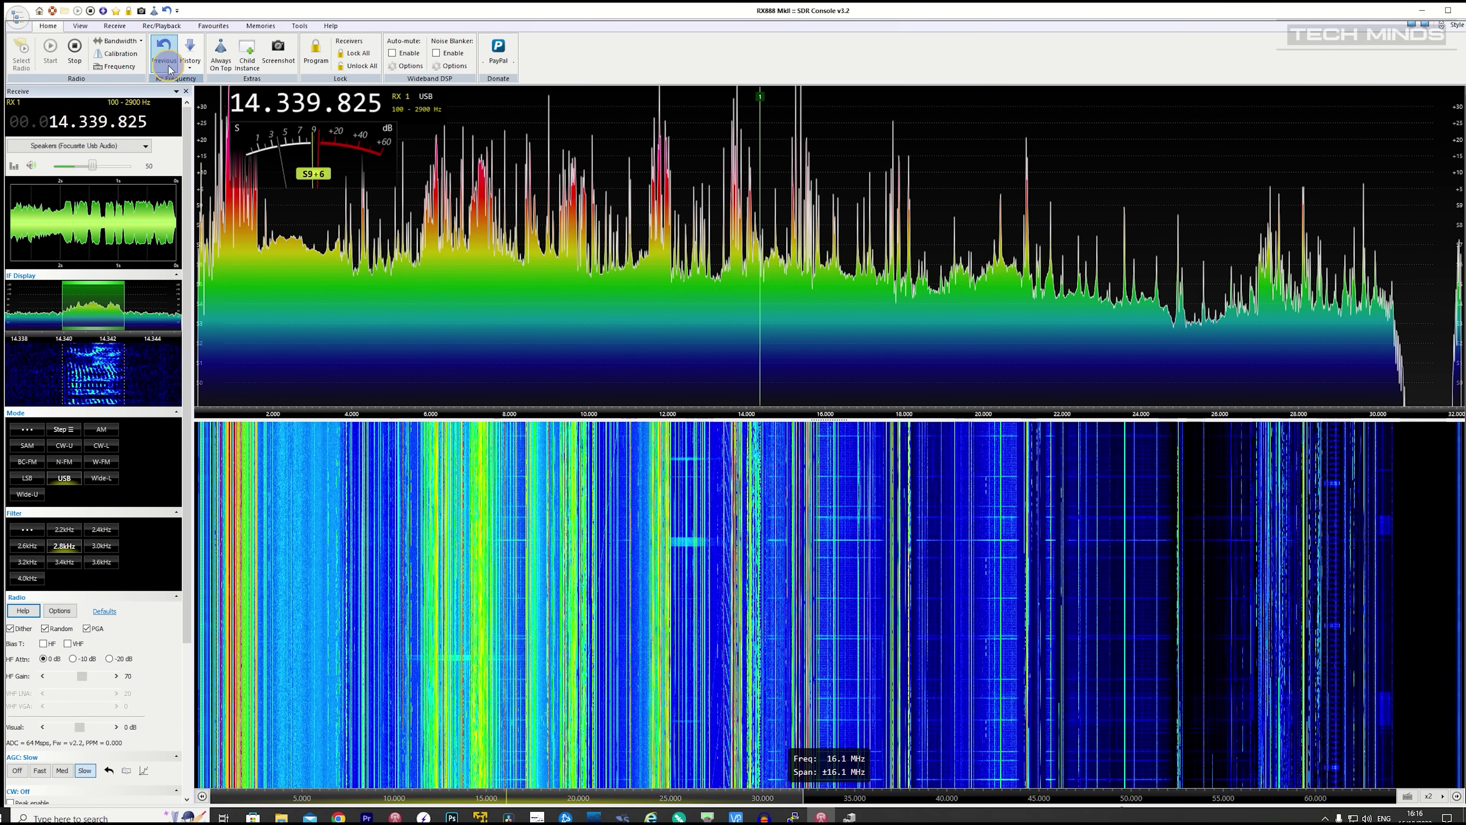
{"action": "left_click", "coordinate": [162, 26]}
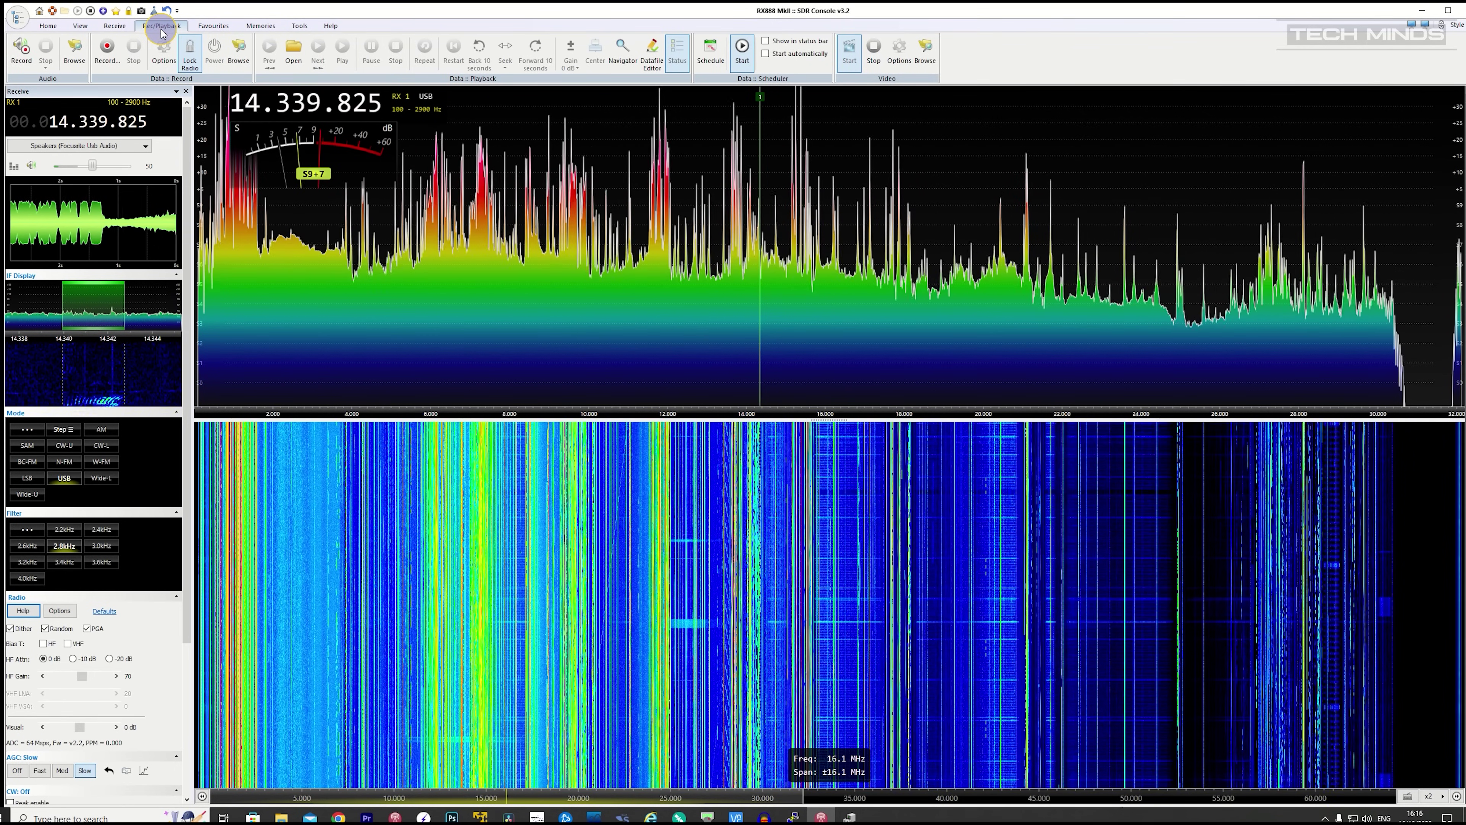
{"action": "left_click", "coordinate": [46, 27]}
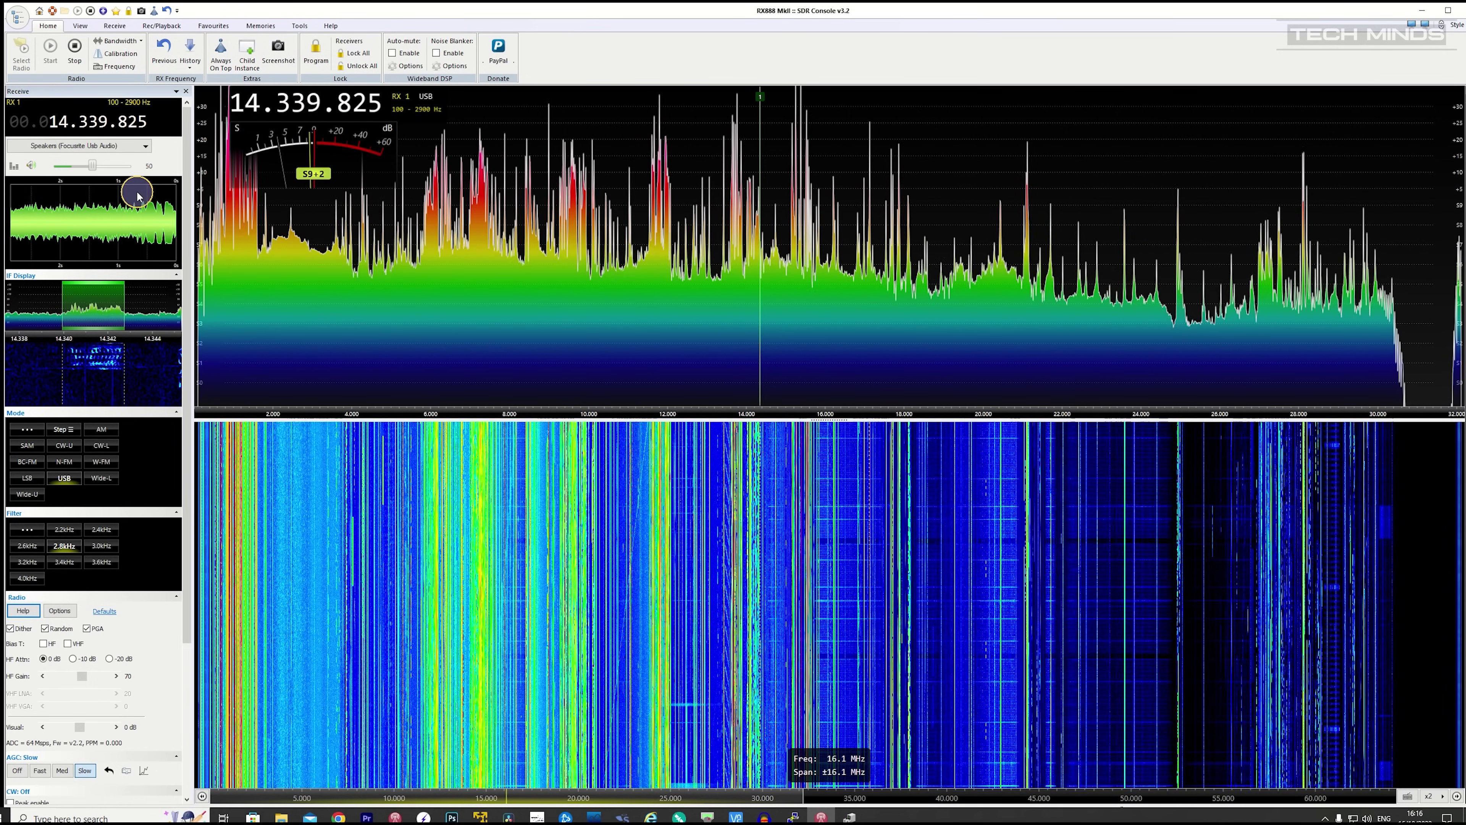
Fine-tune the USB signal in small steps to exactly 14.340.000 MHz
{"action": "scroll", "coordinate": [126, 127], "scroll_direction": "up", "scroll_amount": 1}
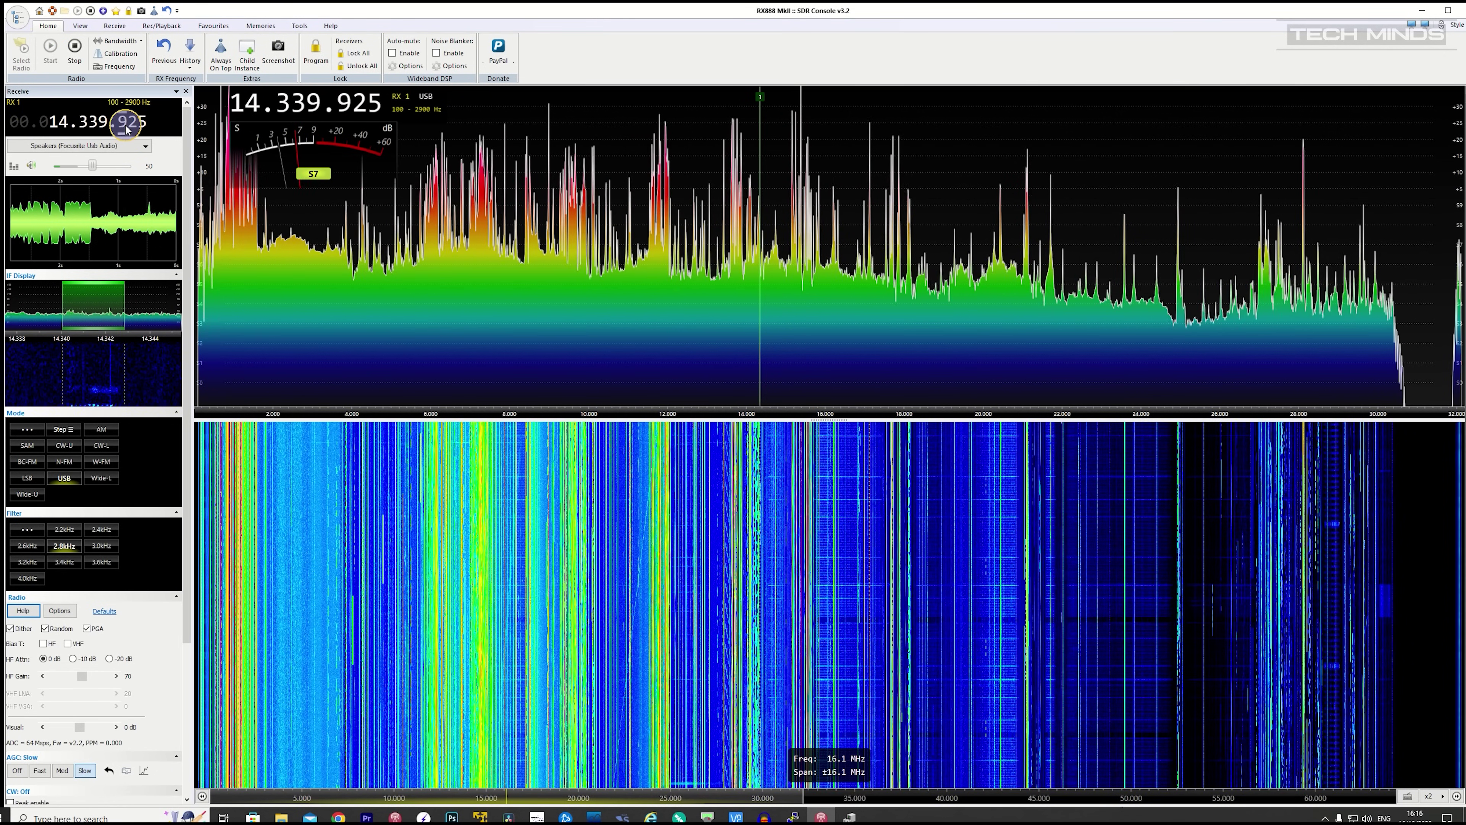
{"action": "scroll", "coordinate": [128, 124], "scroll_direction": "up", "scroll_amount": 8}
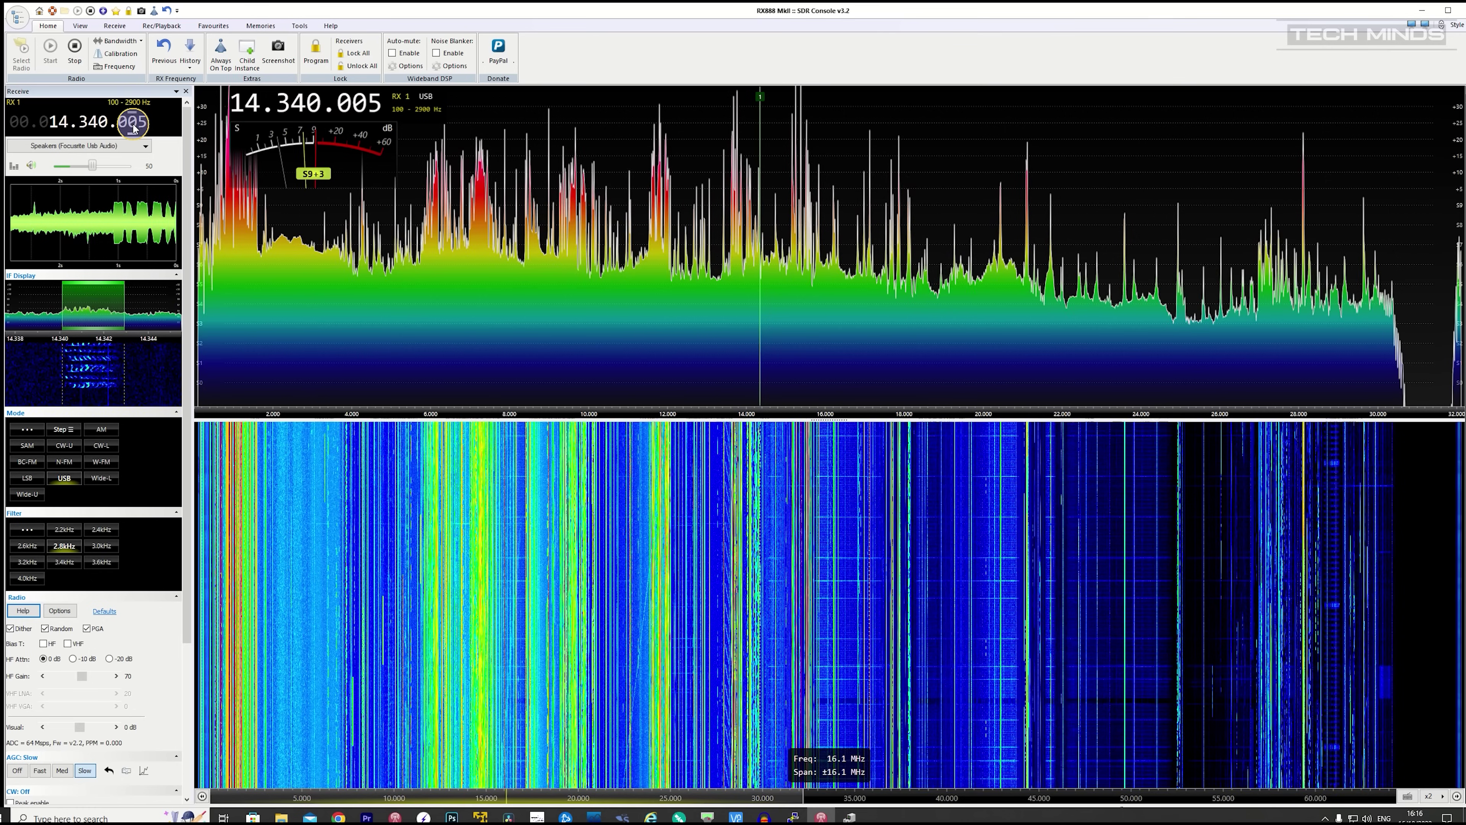
{"action": "scroll", "coordinate": [136, 124], "scroll_direction": "down", "scroll_amount": 5}
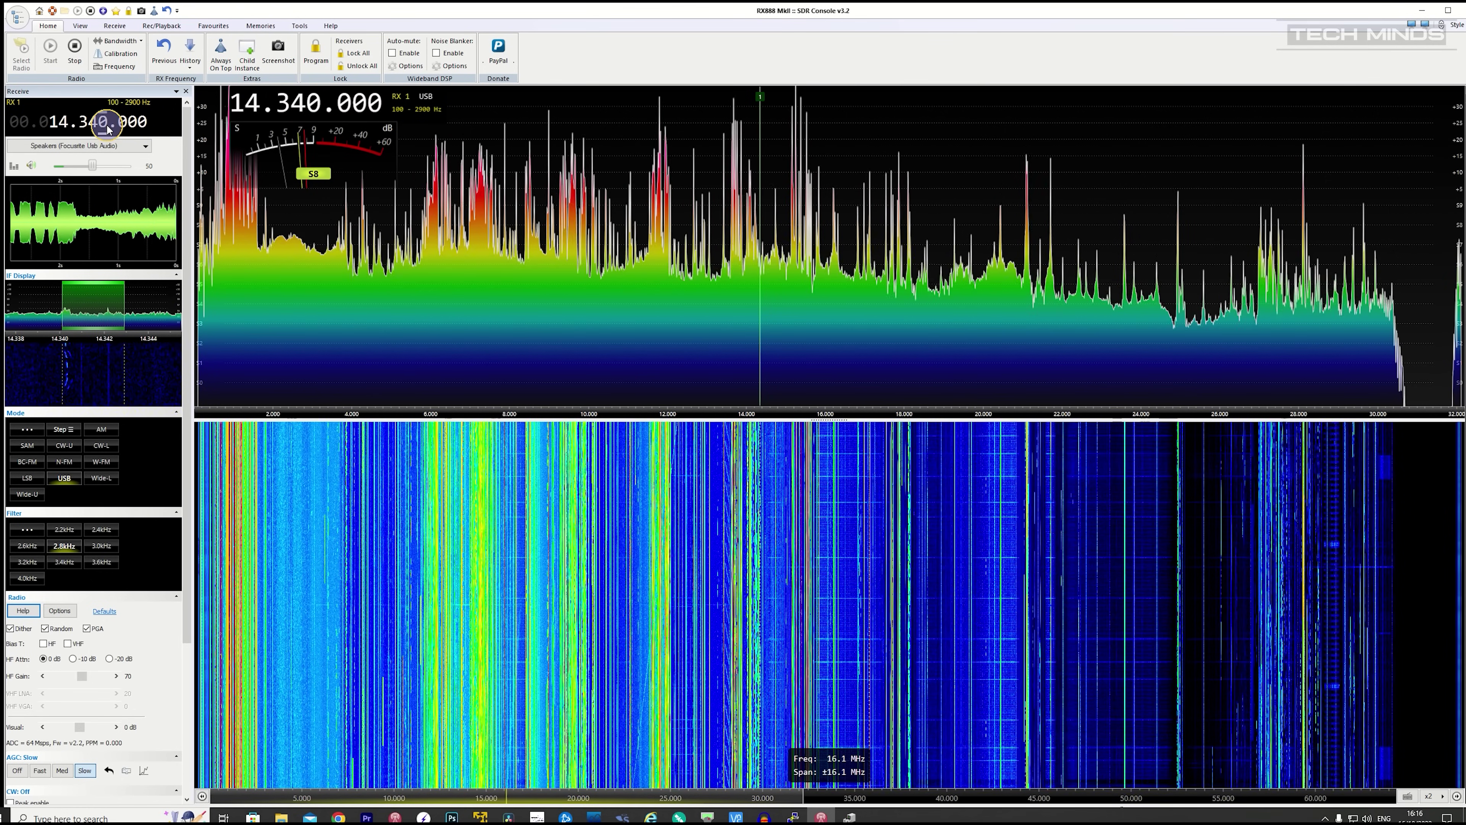
Tune down to 14.338.000 MHz and move the receiver up above the 20 m band to 17.339.000 MHz
{"action": "scroll", "coordinate": [107, 128], "scroll_direction": "down", "scroll_amount": 2}
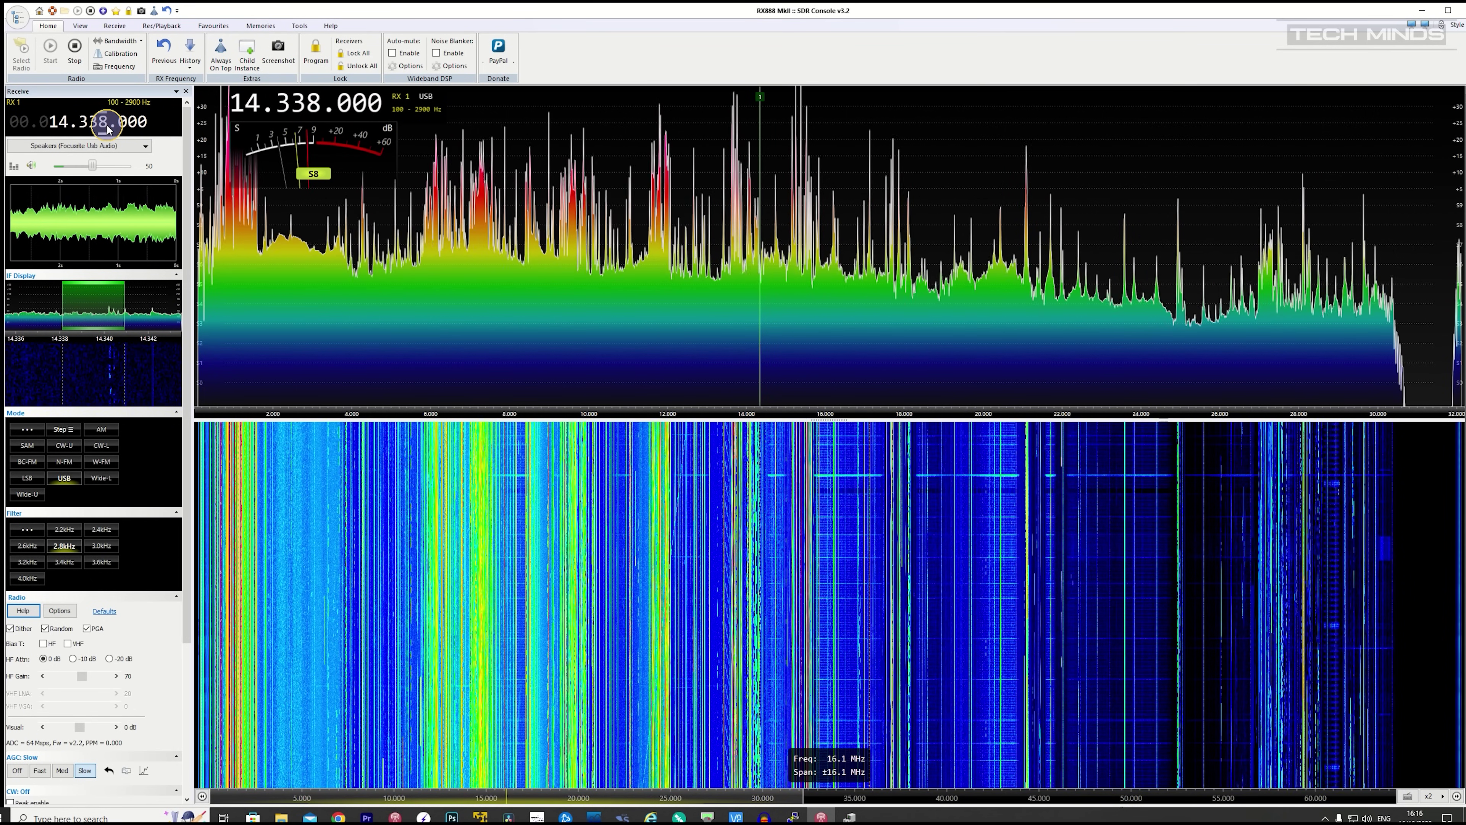
{"action": "scroll", "coordinate": [107, 129], "scroll_direction": "up", "scroll_amount": 1}
{"action": "scroll", "coordinate": [63, 124], "scroll_direction": "up", "scroll_amount": 3}
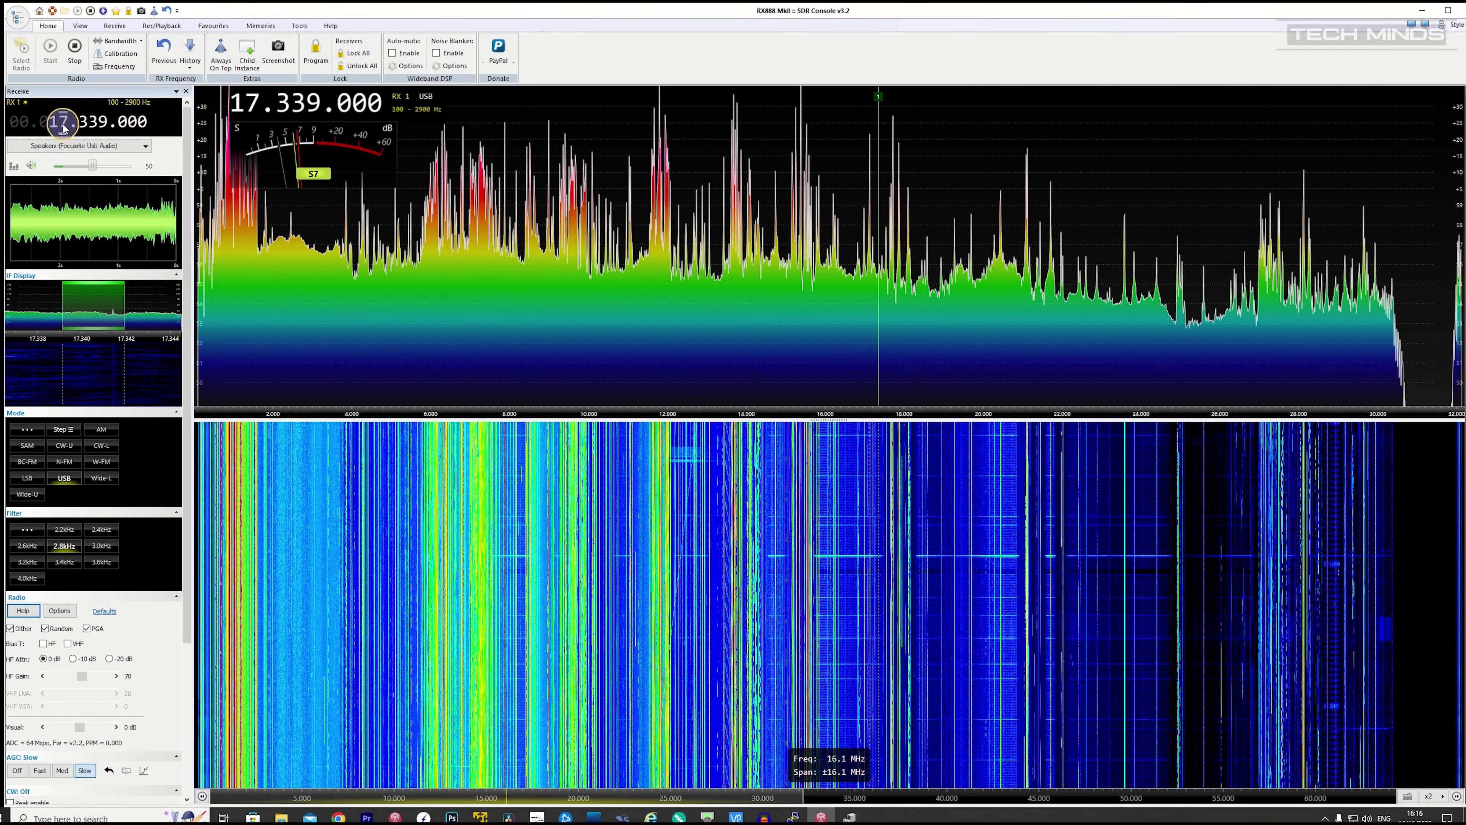